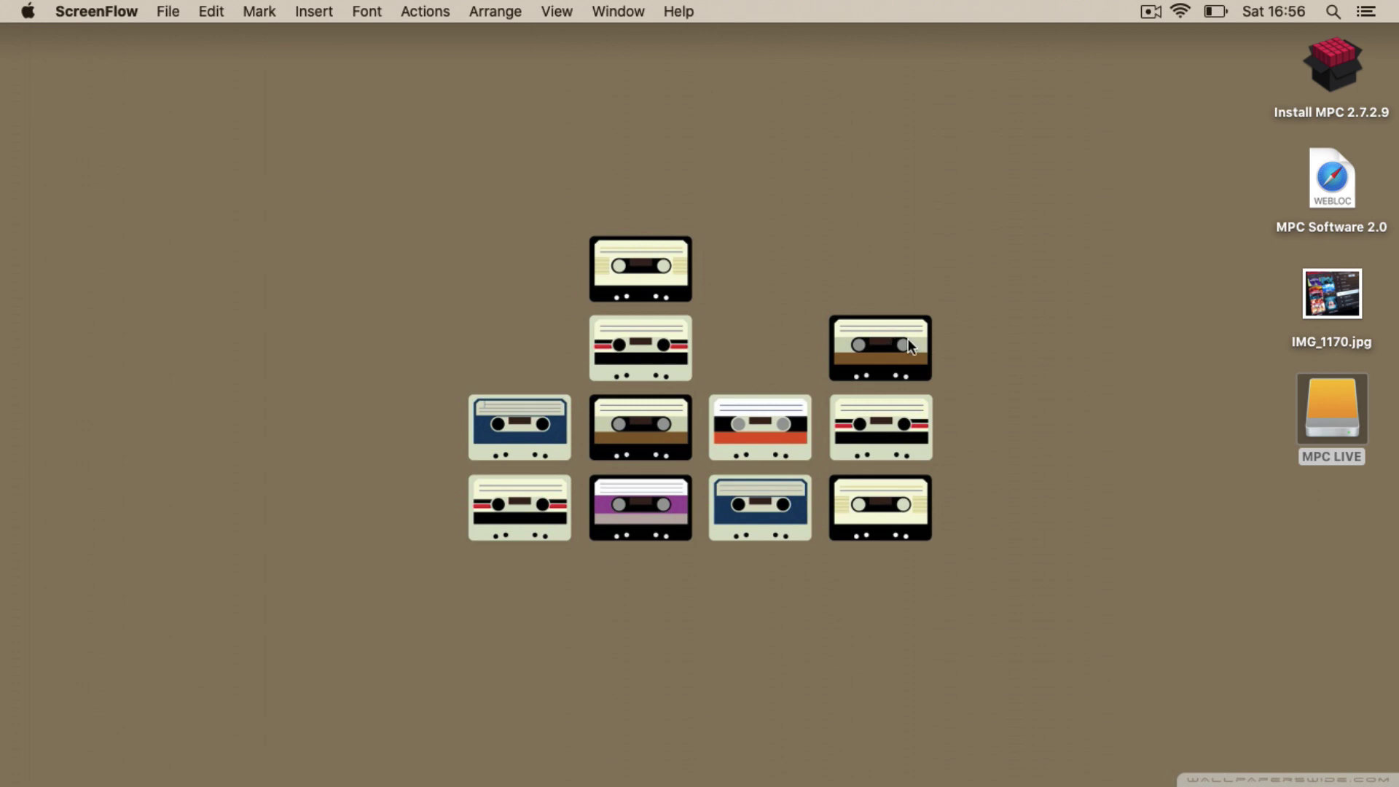
View the IMG_1170.jpg photo, then launch the MPC 2.7.2.9 installer and choose MPC Live.
{"action": "double_click", "coordinate": [1331, 294]}
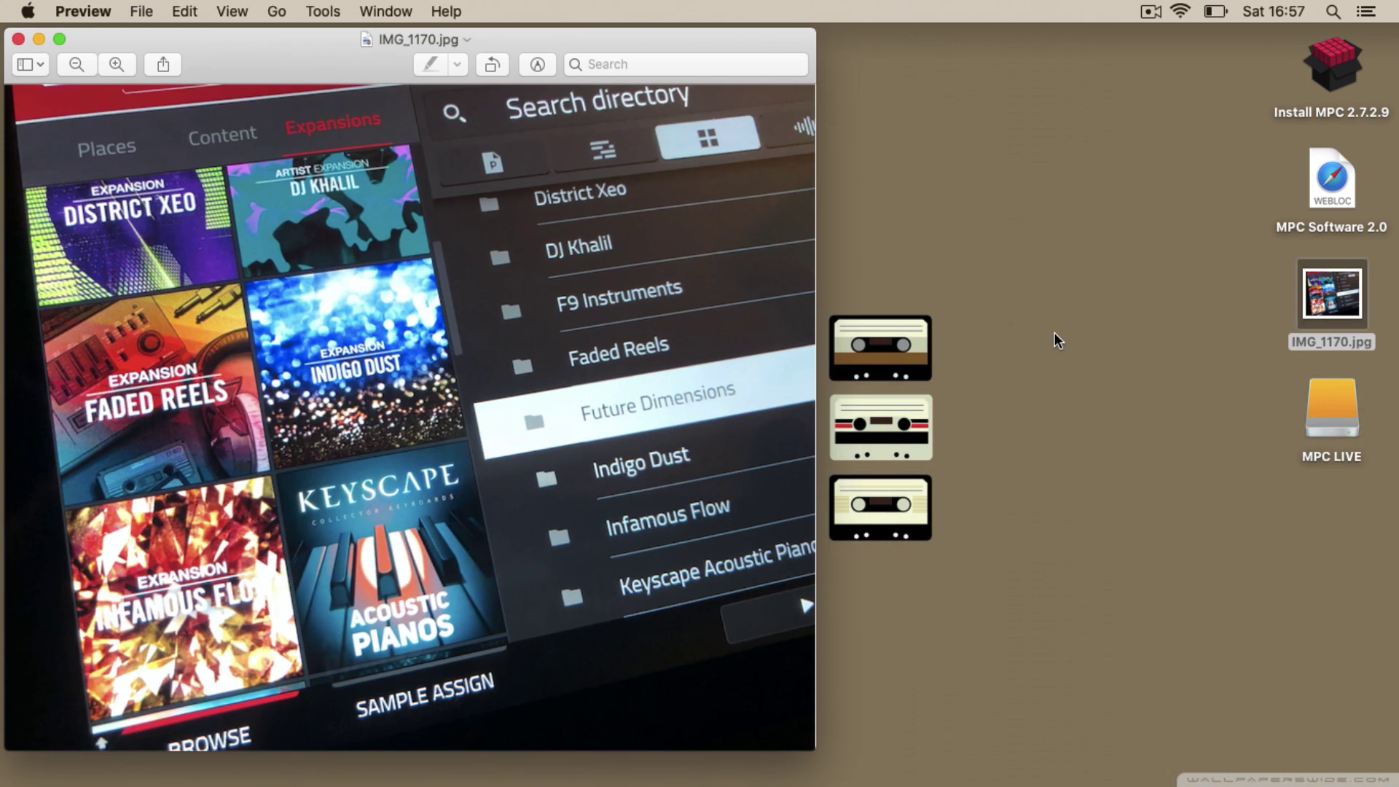
{"action": "left_click_drag", "start_coordinate": [625, 37], "coordinate": [889, 46]}
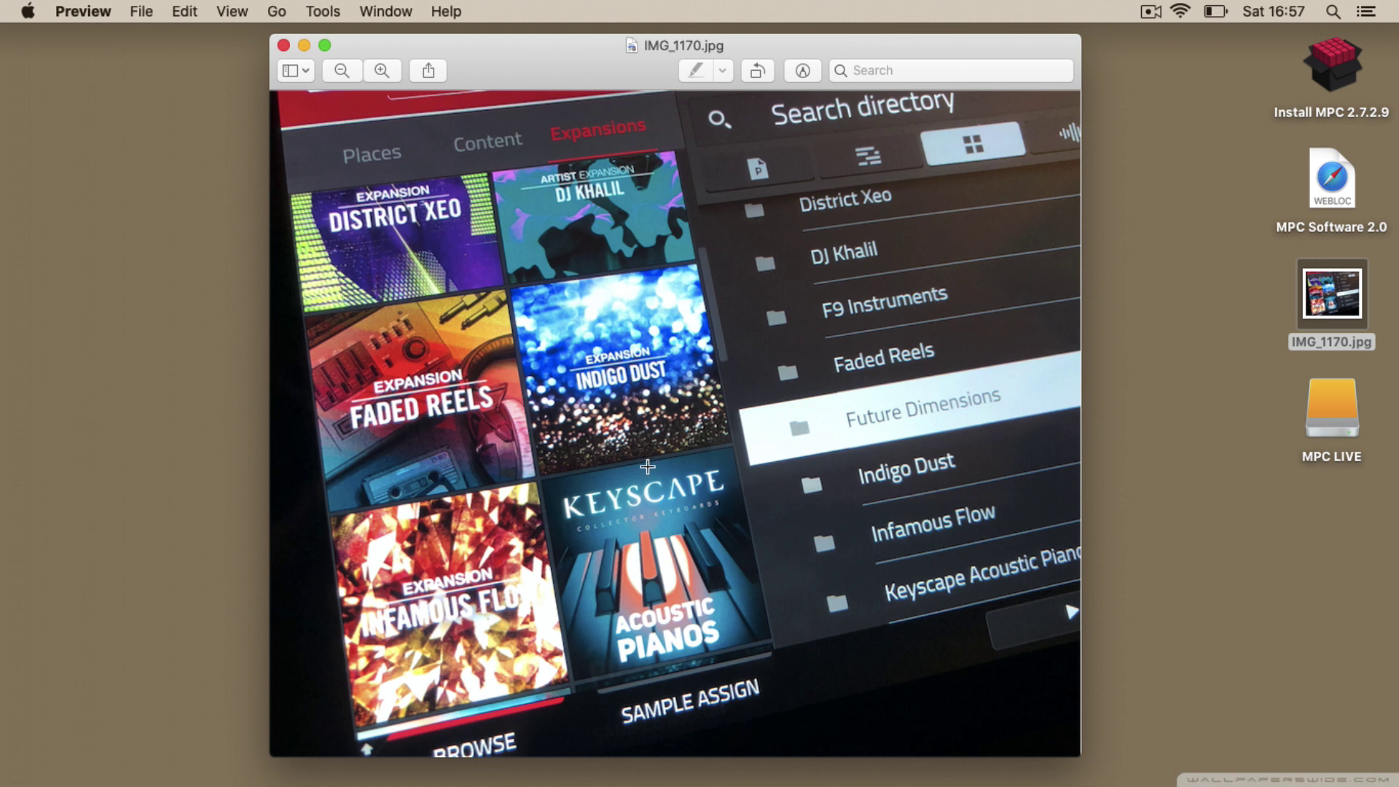
{"action": "left_click", "coordinate": [283, 46]}
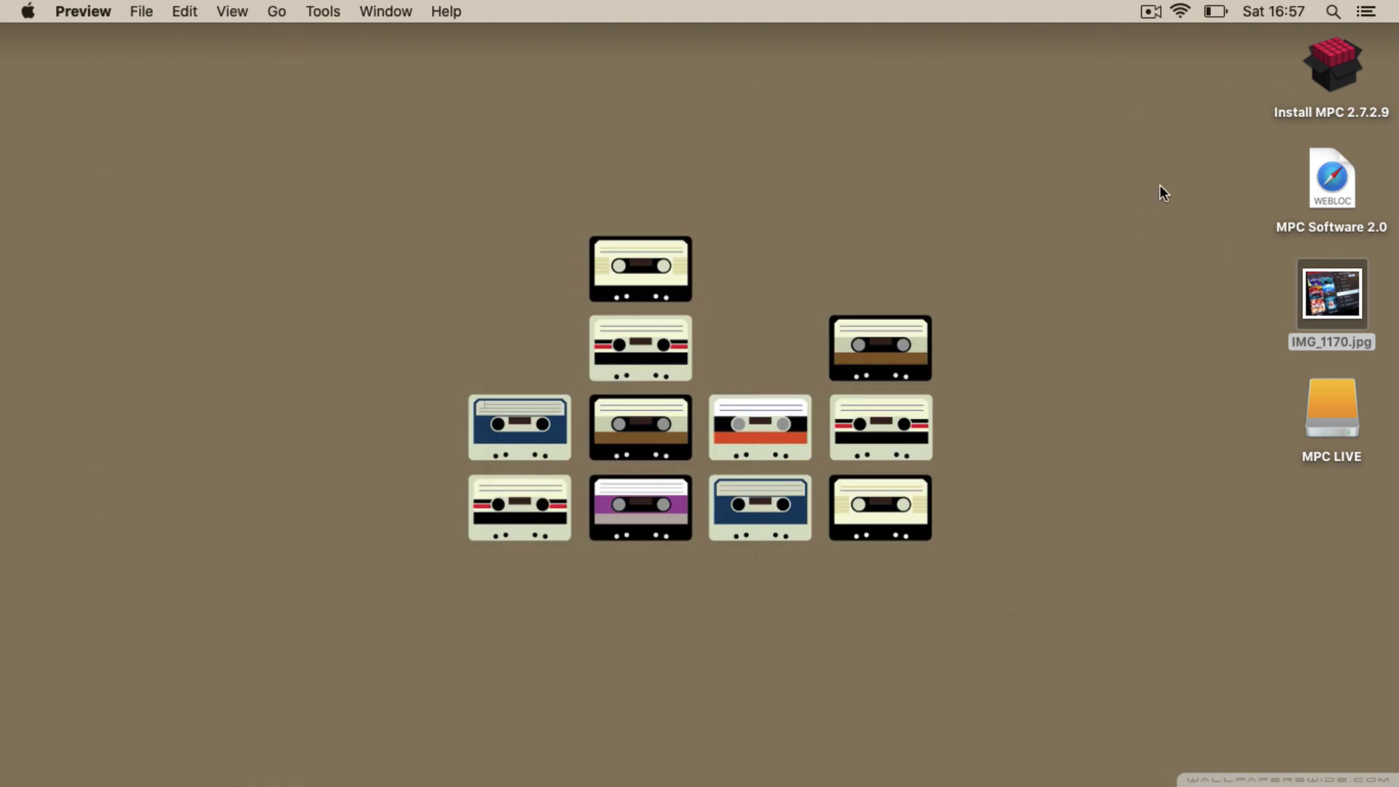
{"action": "double_click", "coordinate": [1327, 81]}
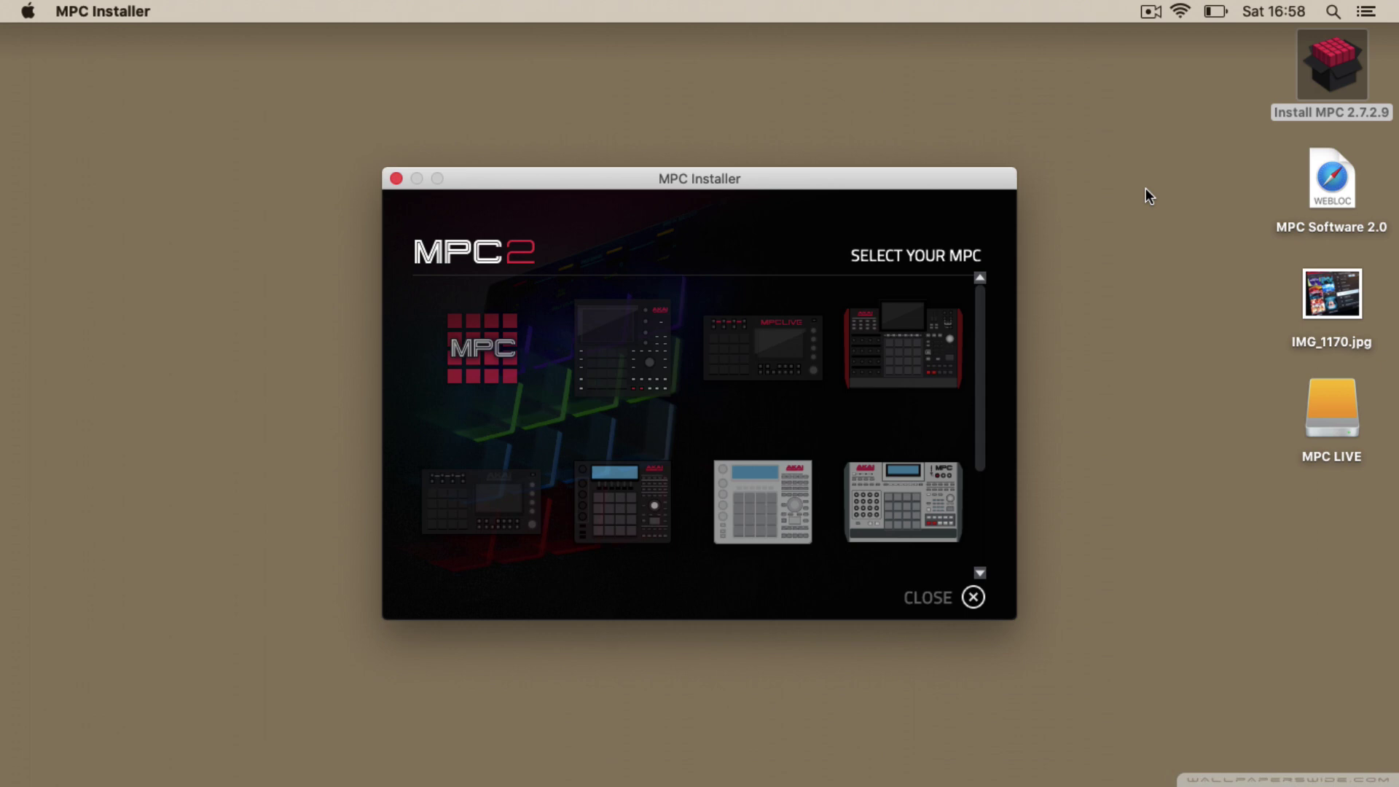
{"action": "left_click", "coordinate": [787, 332]}
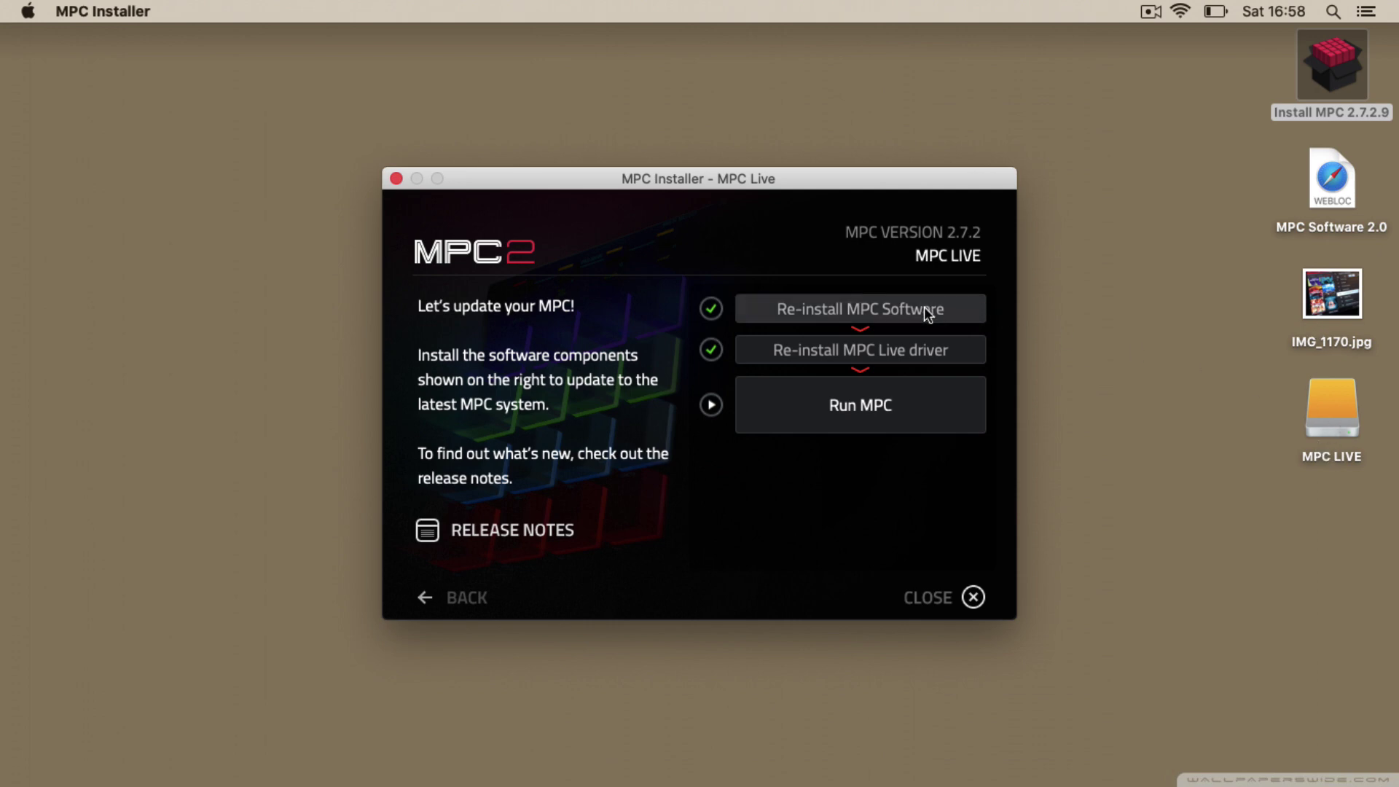
Confirm reinstalling MPC Software and accept the licence agreement.
{"action": "left_click", "coordinate": [878, 326]}
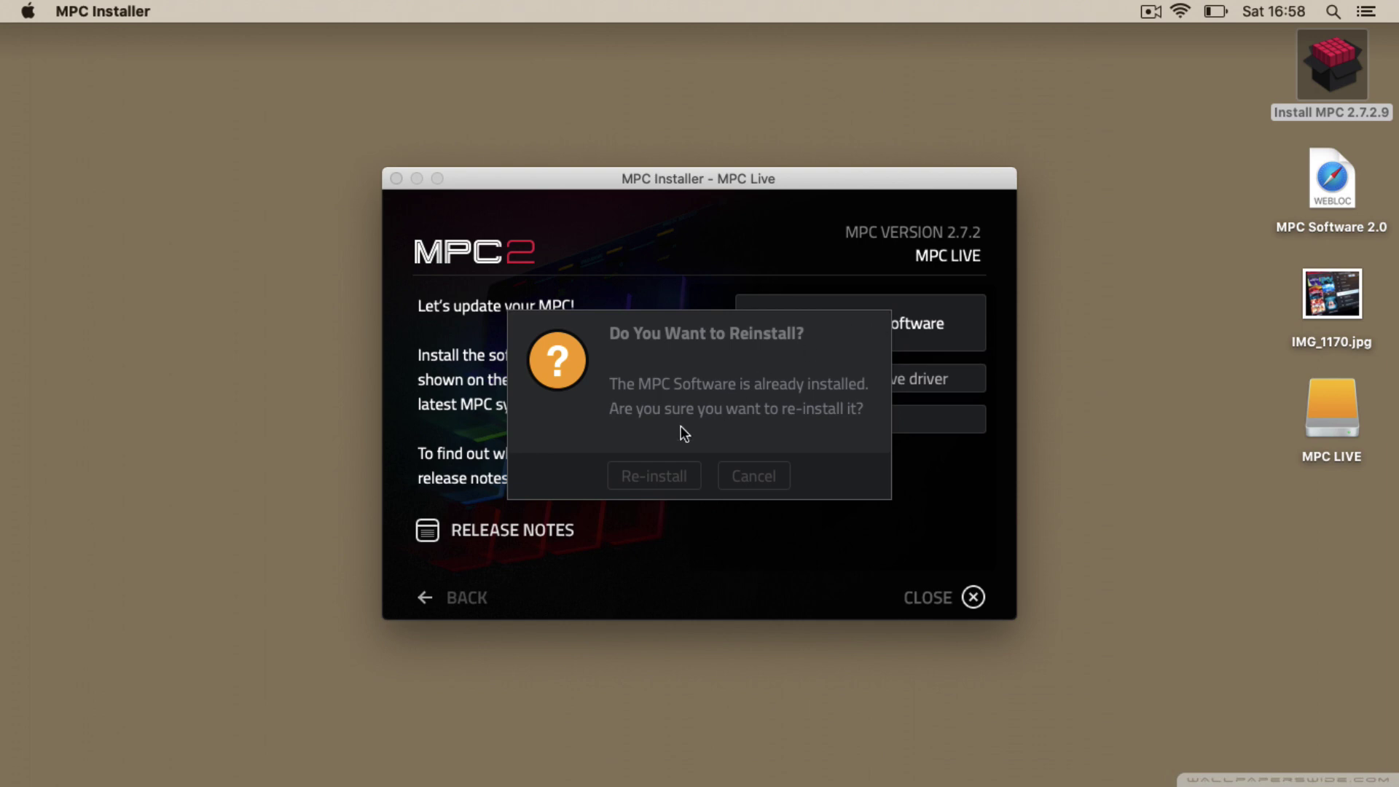
{"action": "left_click", "coordinate": [653, 477]}
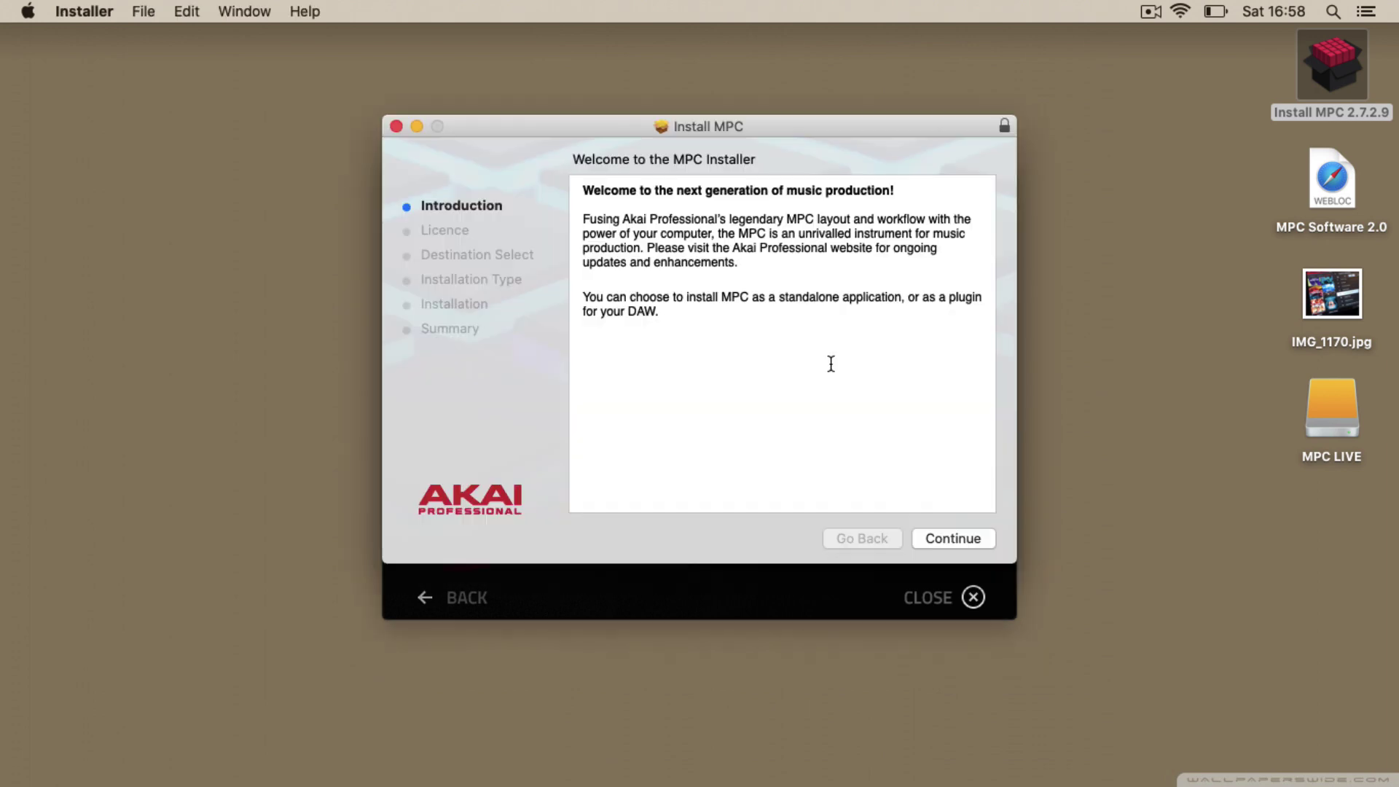
{"action": "left_click", "coordinate": [963, 539]}
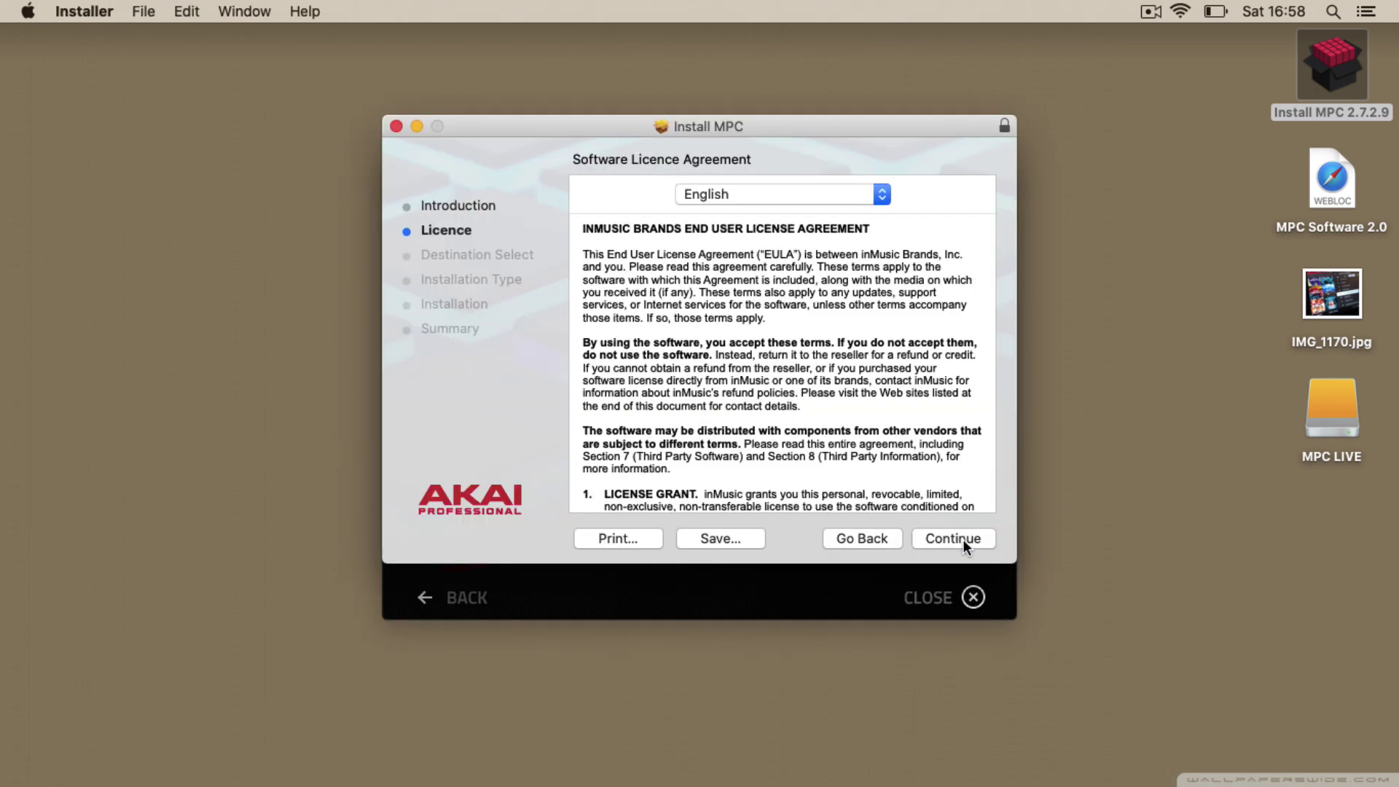
{"action": "left_click", "coordinate": [963, 539]}
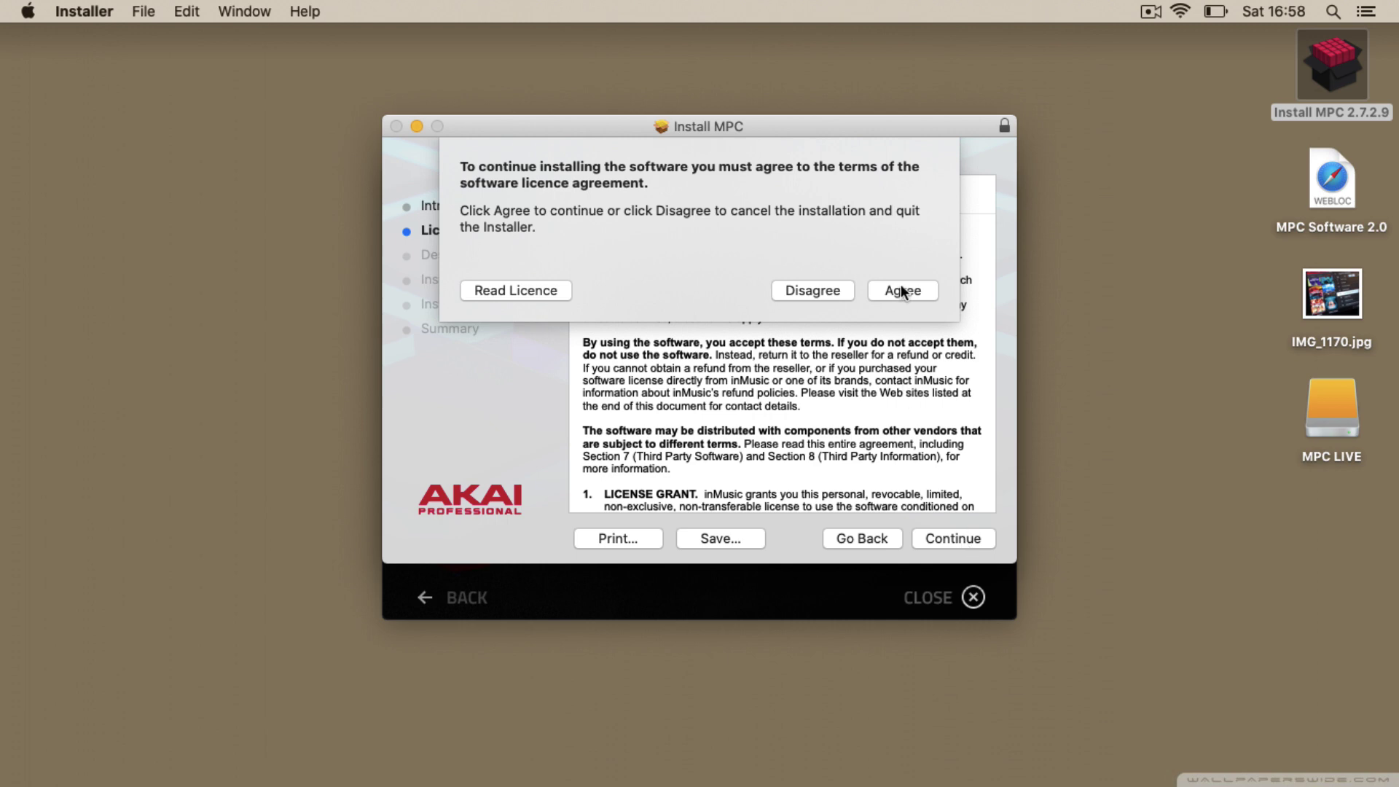
{"action": "left_click", "coordinate": [900, 288]}
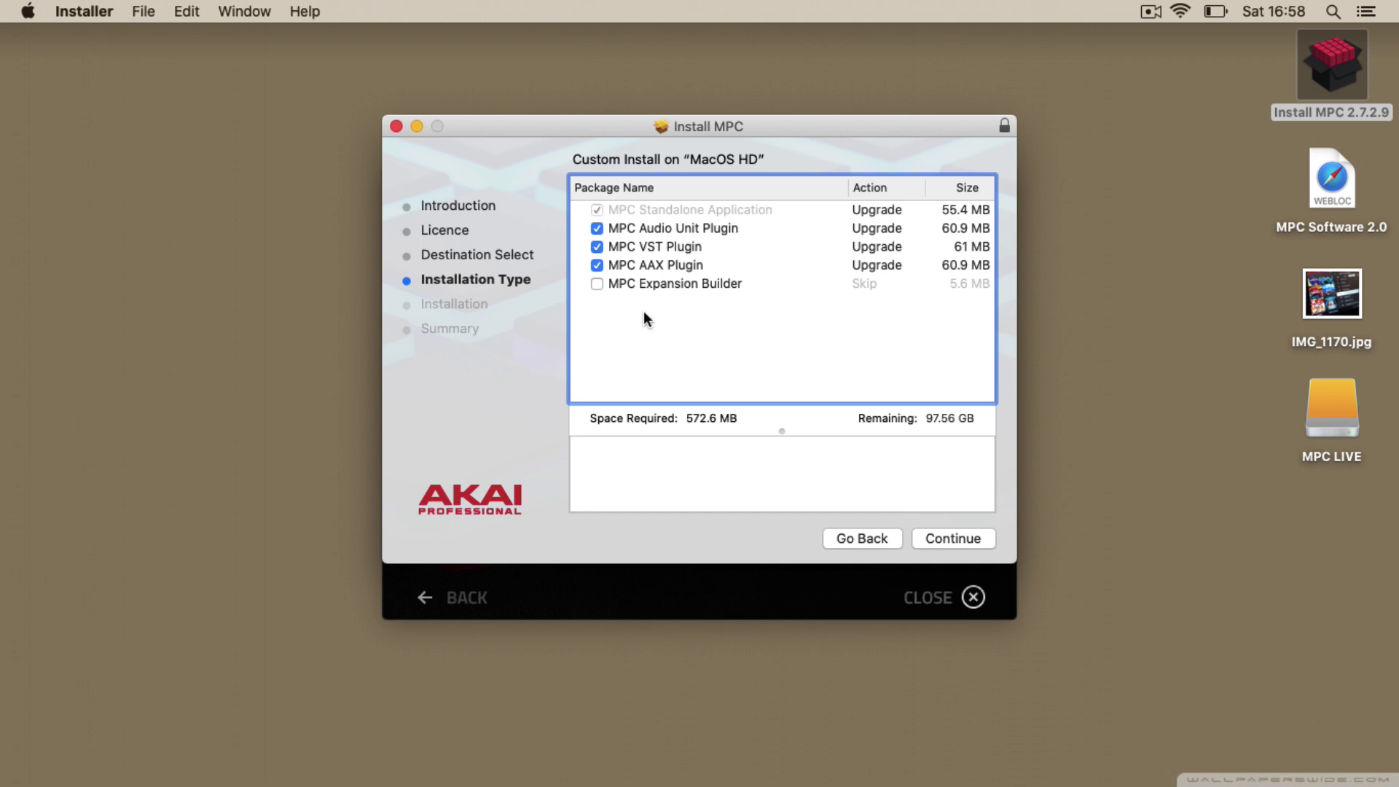
Add MPC Expansion Builder to the install and start it with the admin password.
{"action": "left_click", "coordinate": [598, 284]}
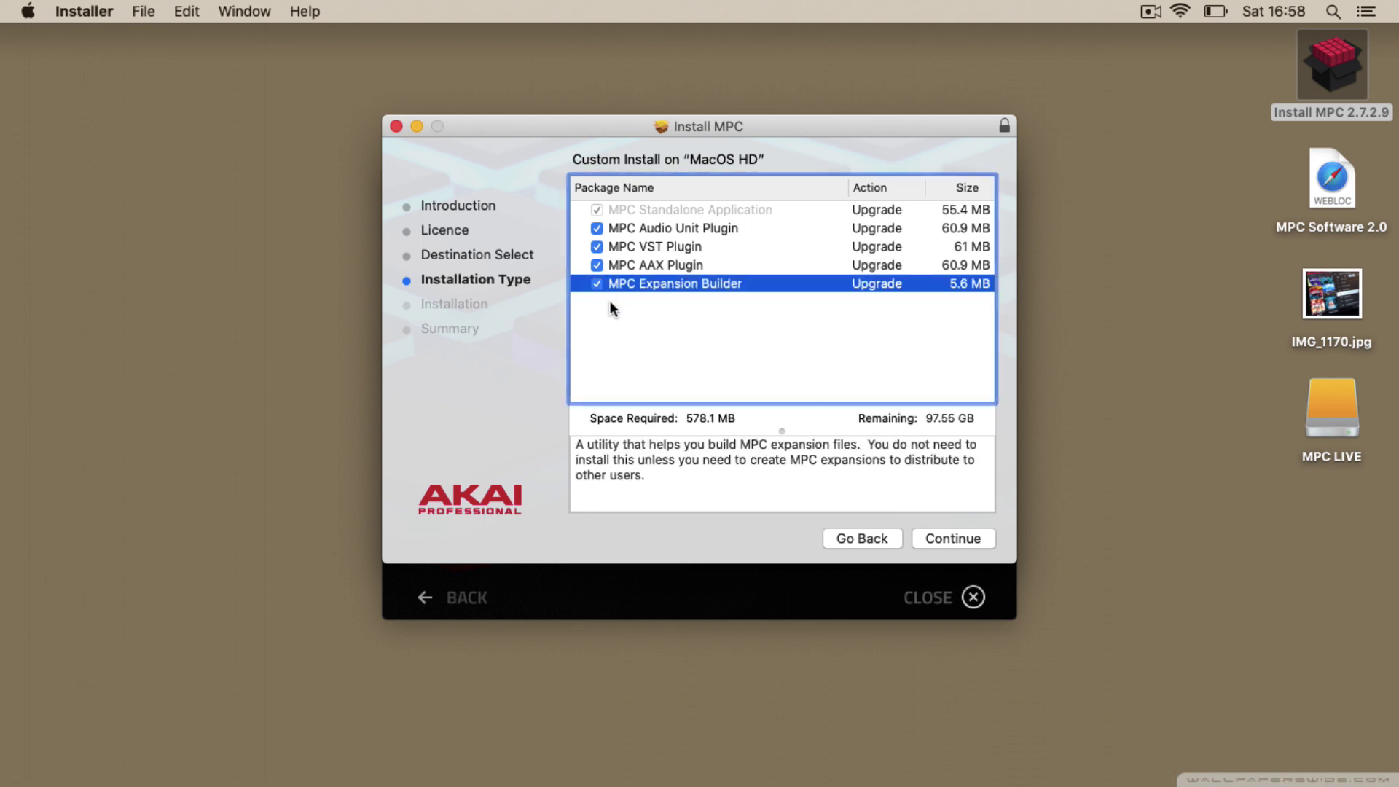
{"action": "left_click", "coordinate": [951, 537]}
{"action": "left_click", "coordinate": [951, 538]}
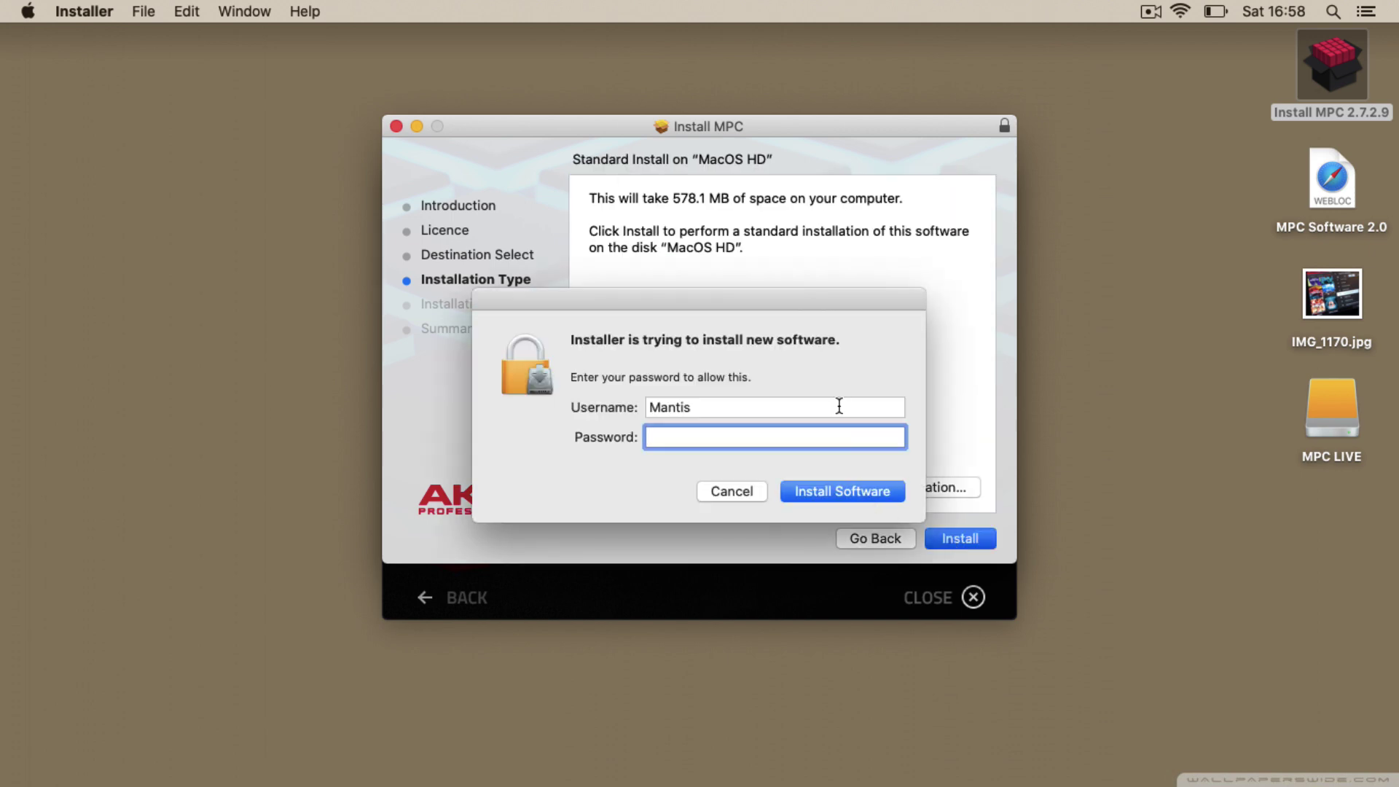
{"action": "type", "text": "•••••••••"}
{"action": "key", "text": "Return"}
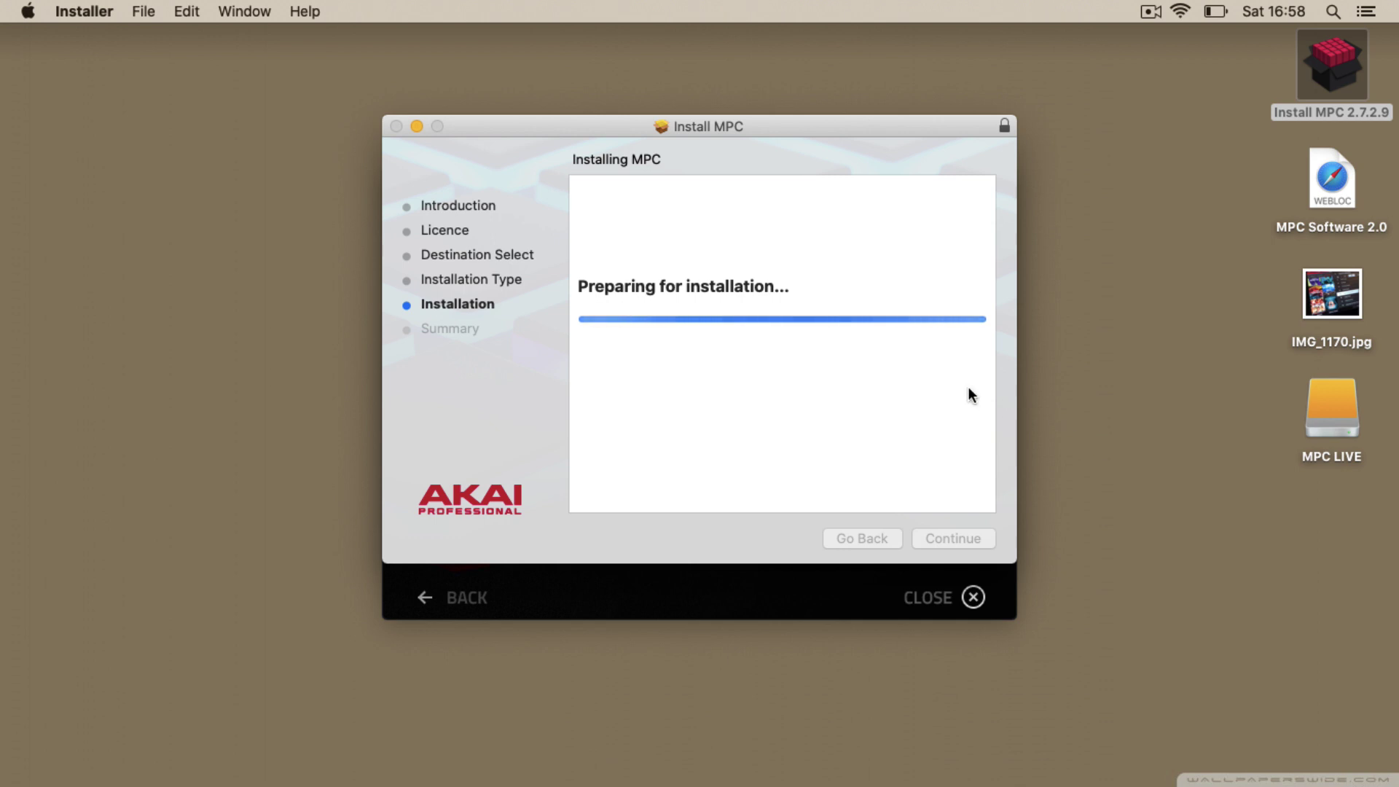
Copy the Chromatic Fire Library folder from the MPC LIVE drive to the desktop, then close the drive window.
{"action": "double_click", "coordinate": [1319, 418]}
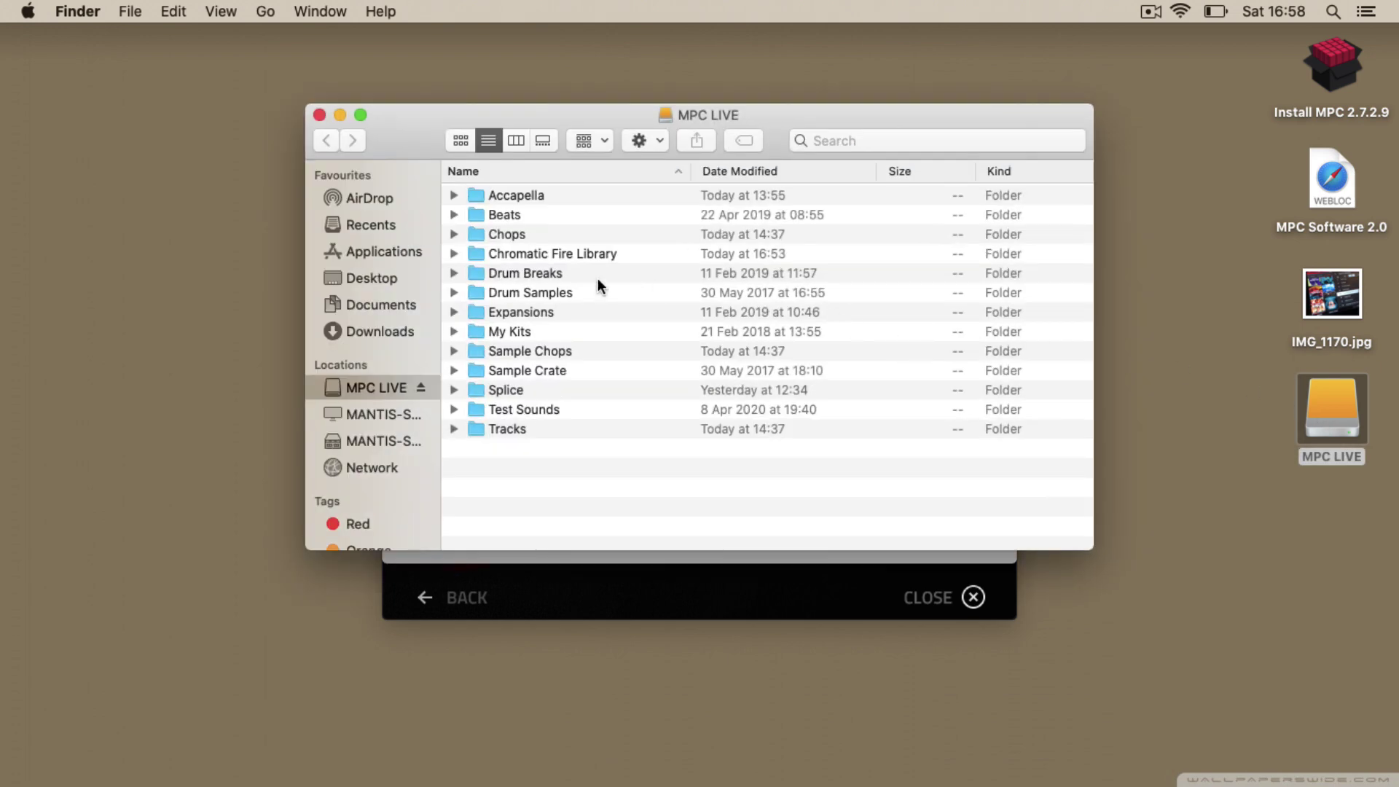
{"action": "left_click", "coordinate": [475, 252]}
{"action": "left_click_drag", "start_coordinate": [474, 252], "coordinate": [1269, 528]}
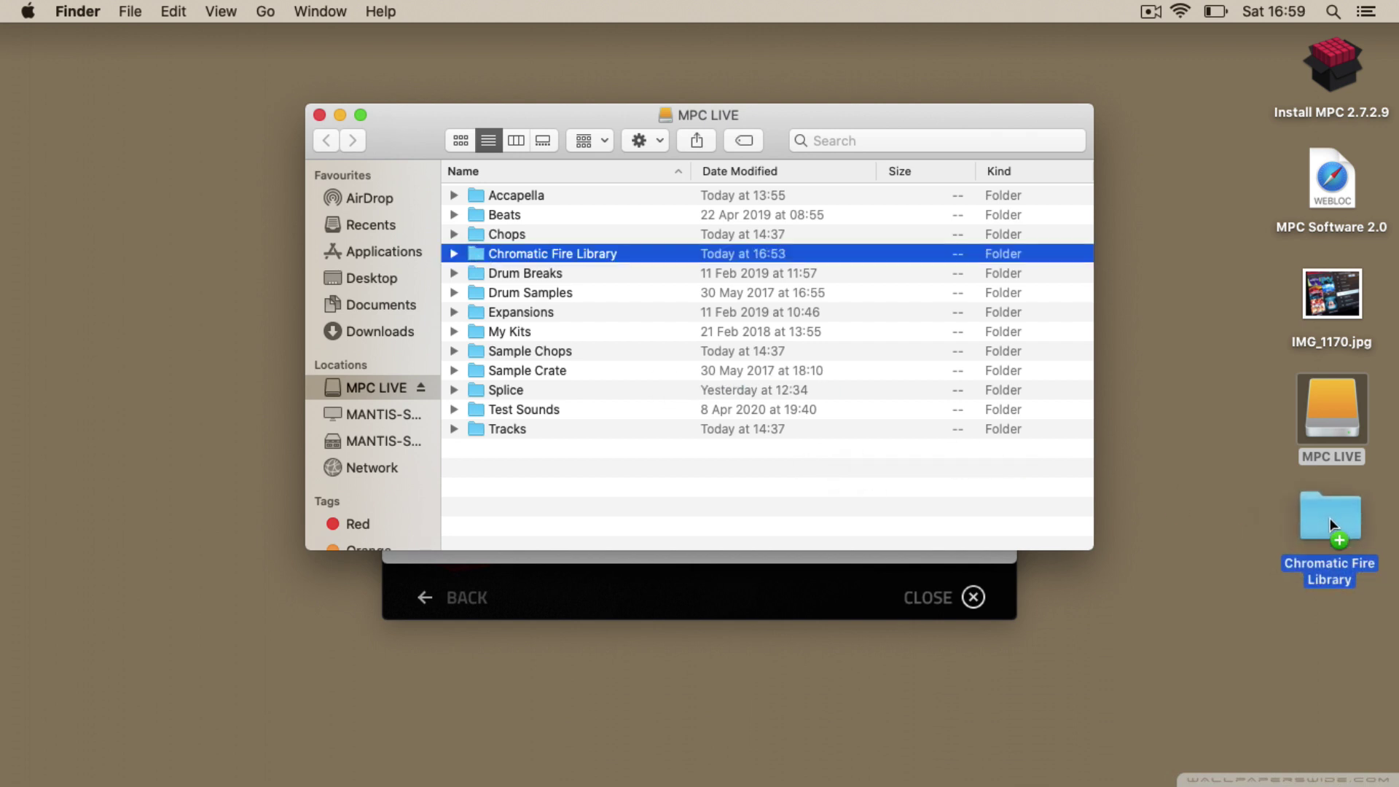
{"action": "left_click", "coordinate": [320, 115]}
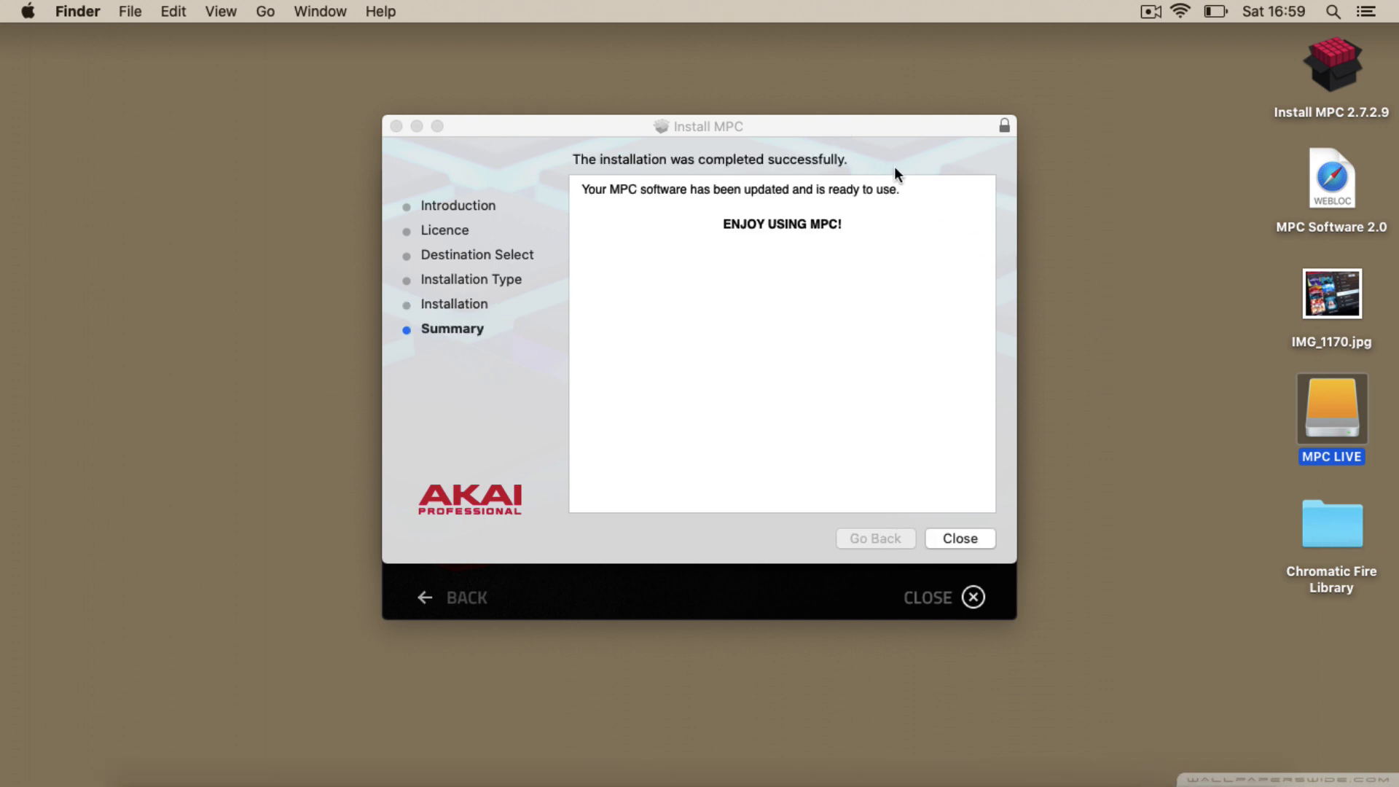
Close the finished installer's Summary page and the MPC Installer window.
{"action": "left_click", "coordinate": [965, 541]}
{"action": "left_click", "coordinate": [965, 541]}
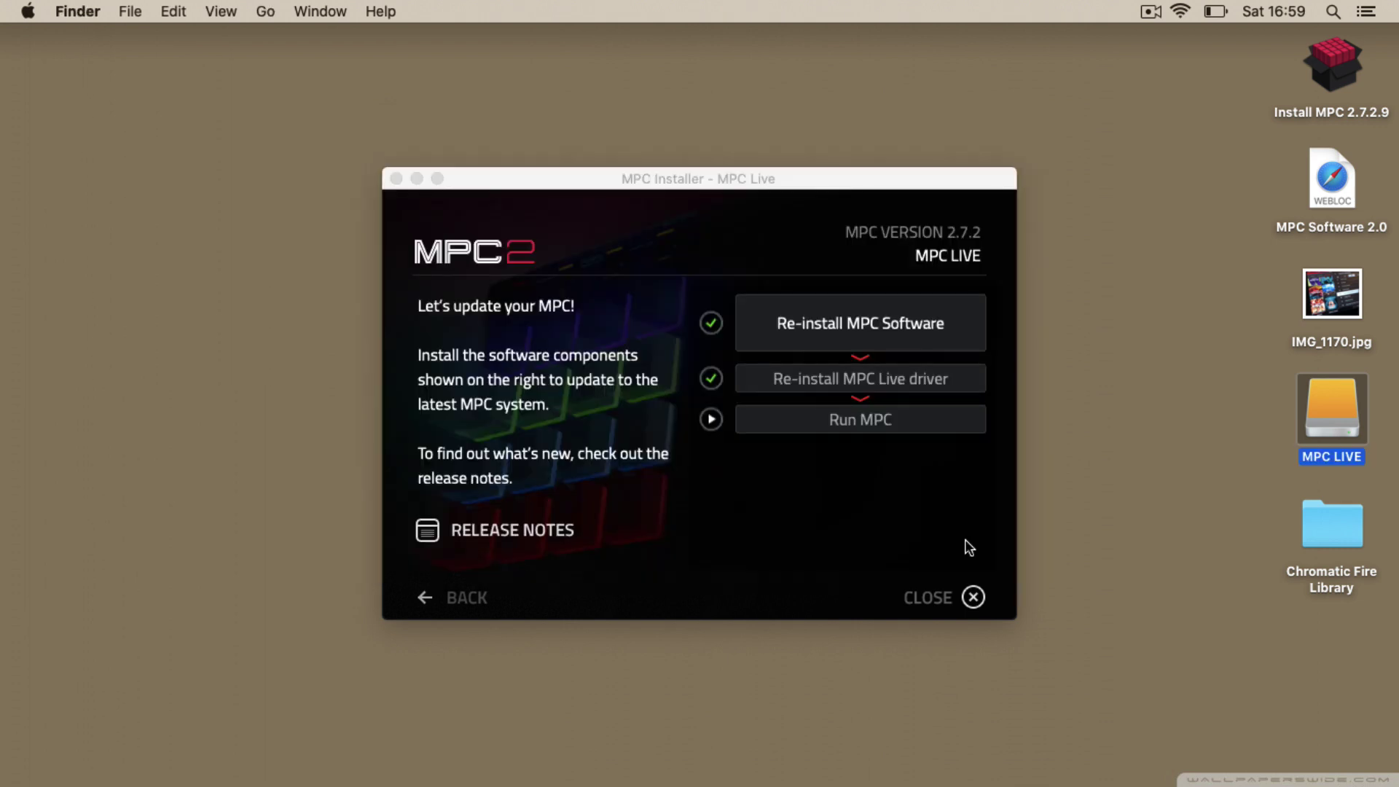
{"action": "left_click", "coordinate": [1196, 456]}
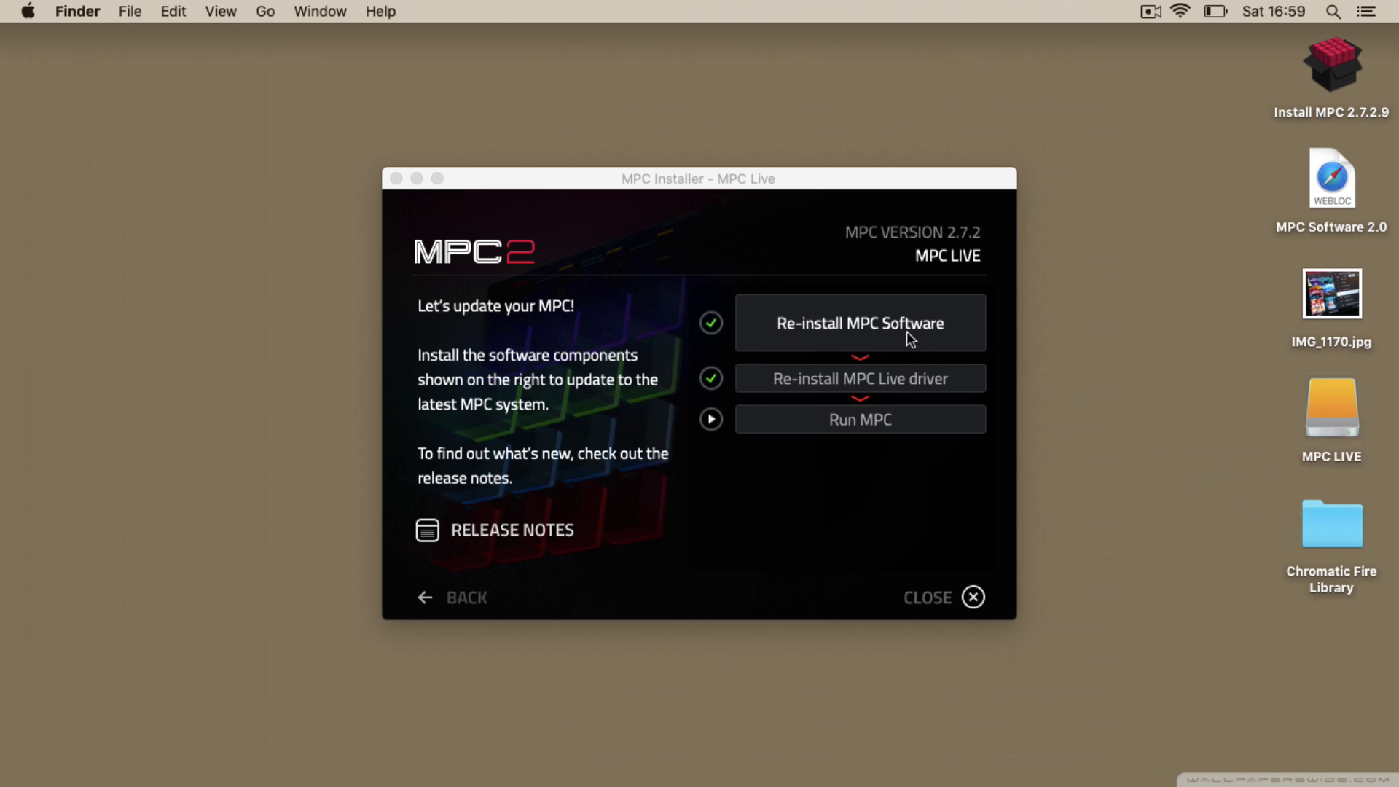
{"action": "left_click", "coordinate": [395, 179]}
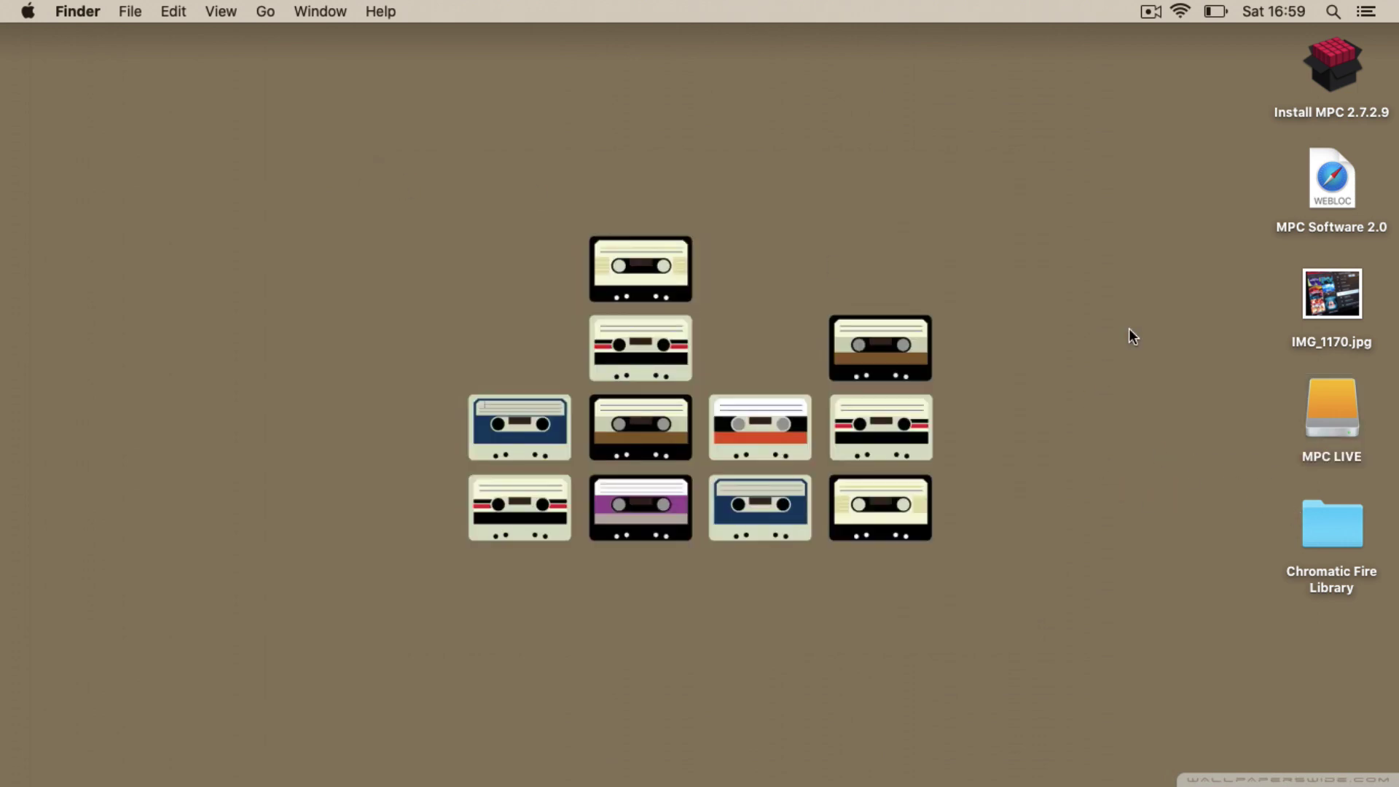
{"action": "mouse_move", "coordinate": [1174, 765]}
Launch MPC Expansion Builder from Applications > Utilities and close the folder window.
{"action": "key", "text": "super+shift+c"}
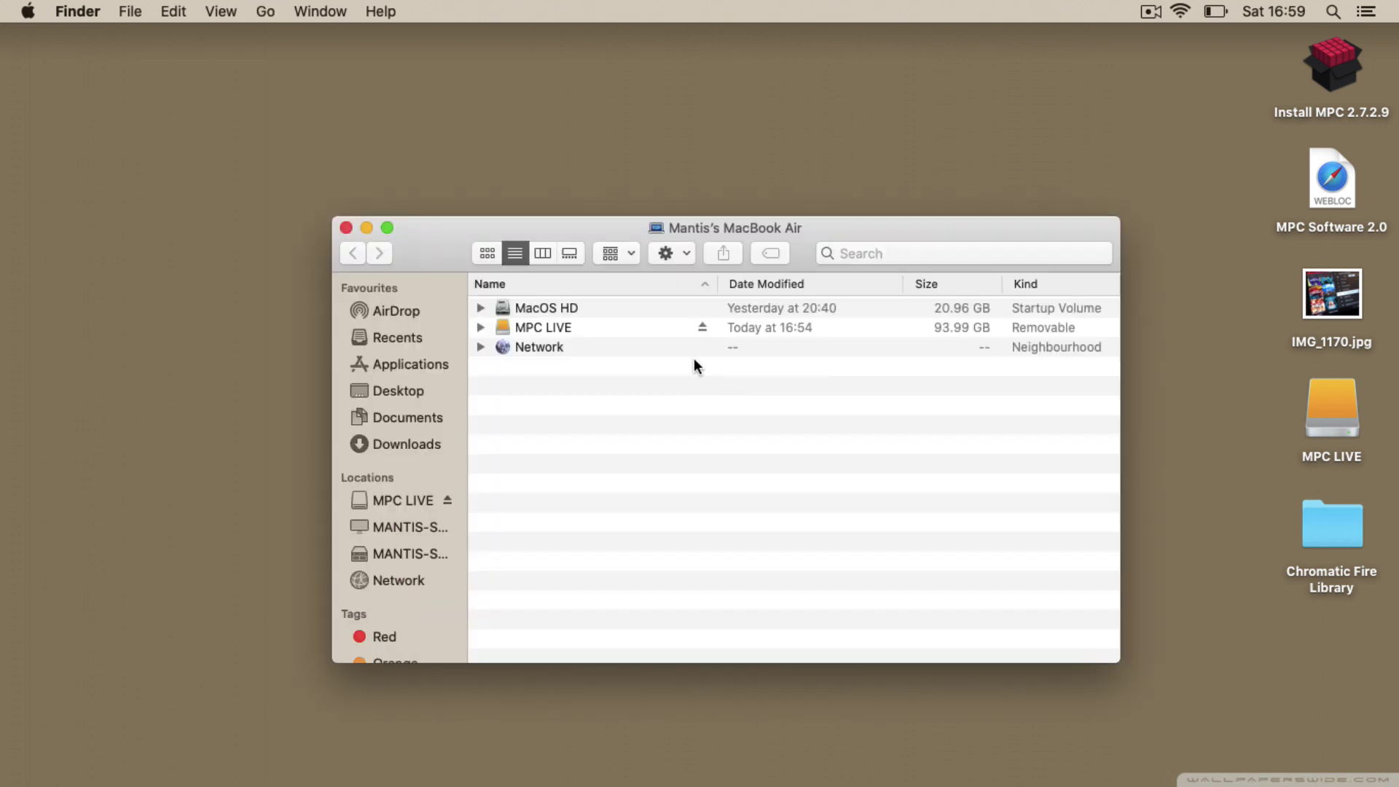
{"action": "left_click", "coordinate": [397, 363]}
{"action": "scroll", "coordinate": [574, 461], "scroll_direction": "down", "scroll_amount": 10}
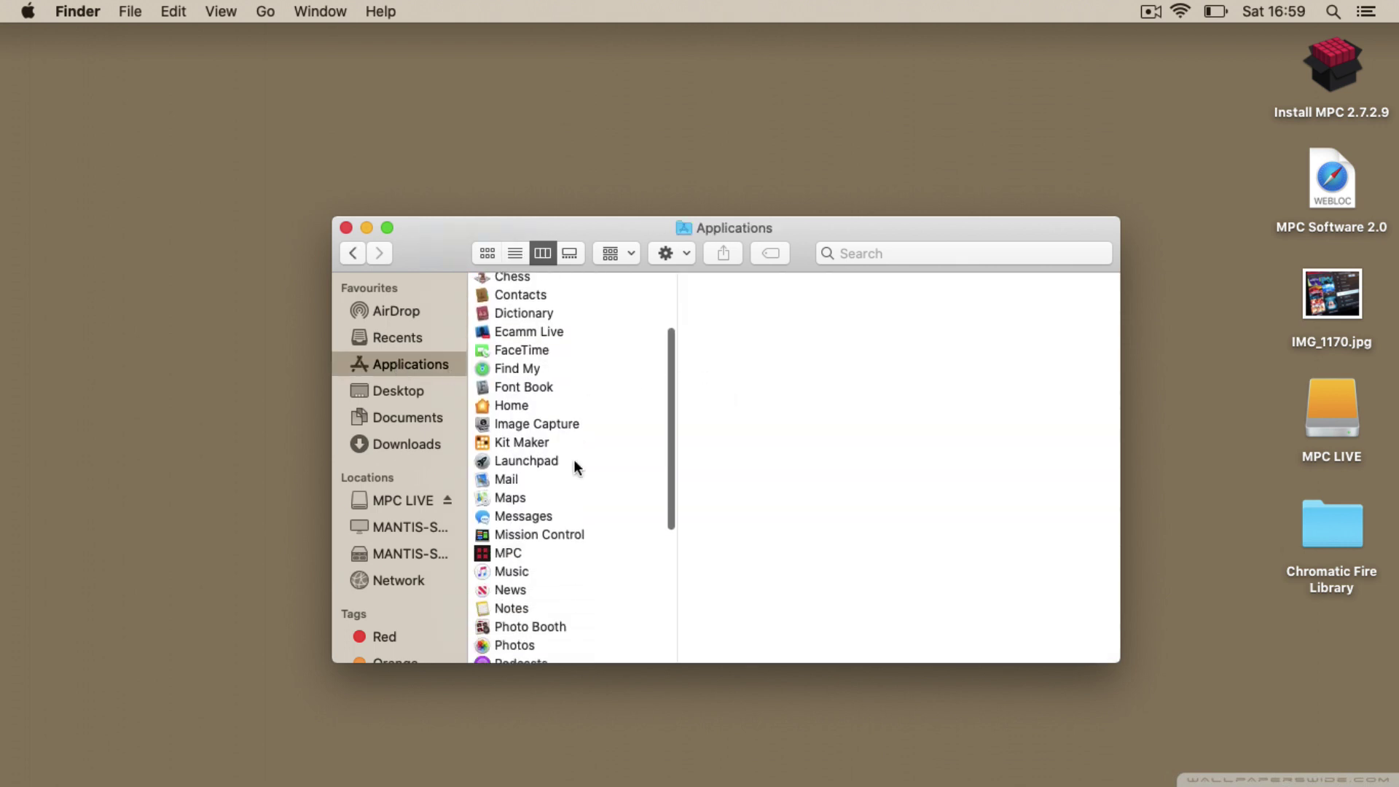
{"action": "scroll", "coordinate": [575, 466], "scroll_direction": "down", "scroll_amount": 3}
{"action": "left_click", "coordinate": [542, 635]}
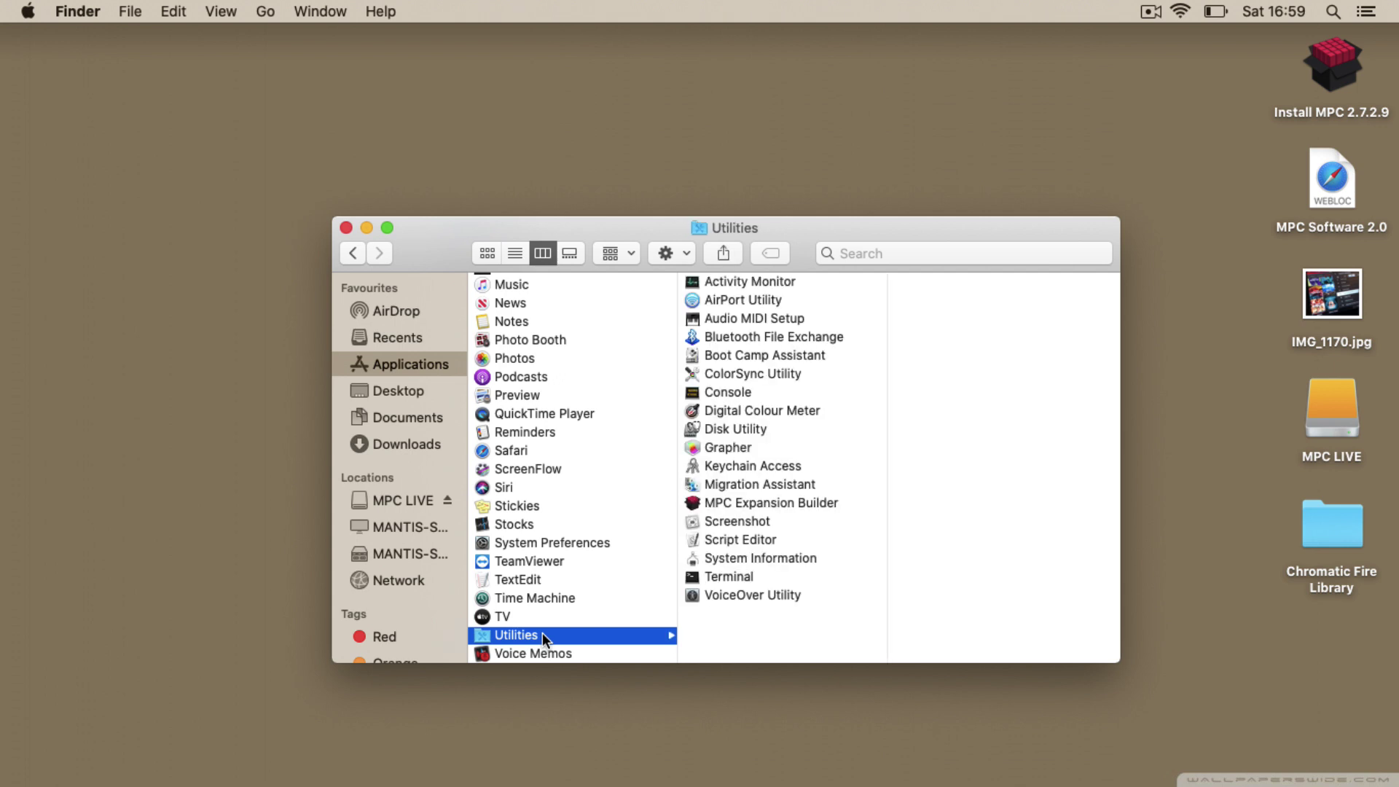
{"action": "left_click", "coordinate": [767, 502]}
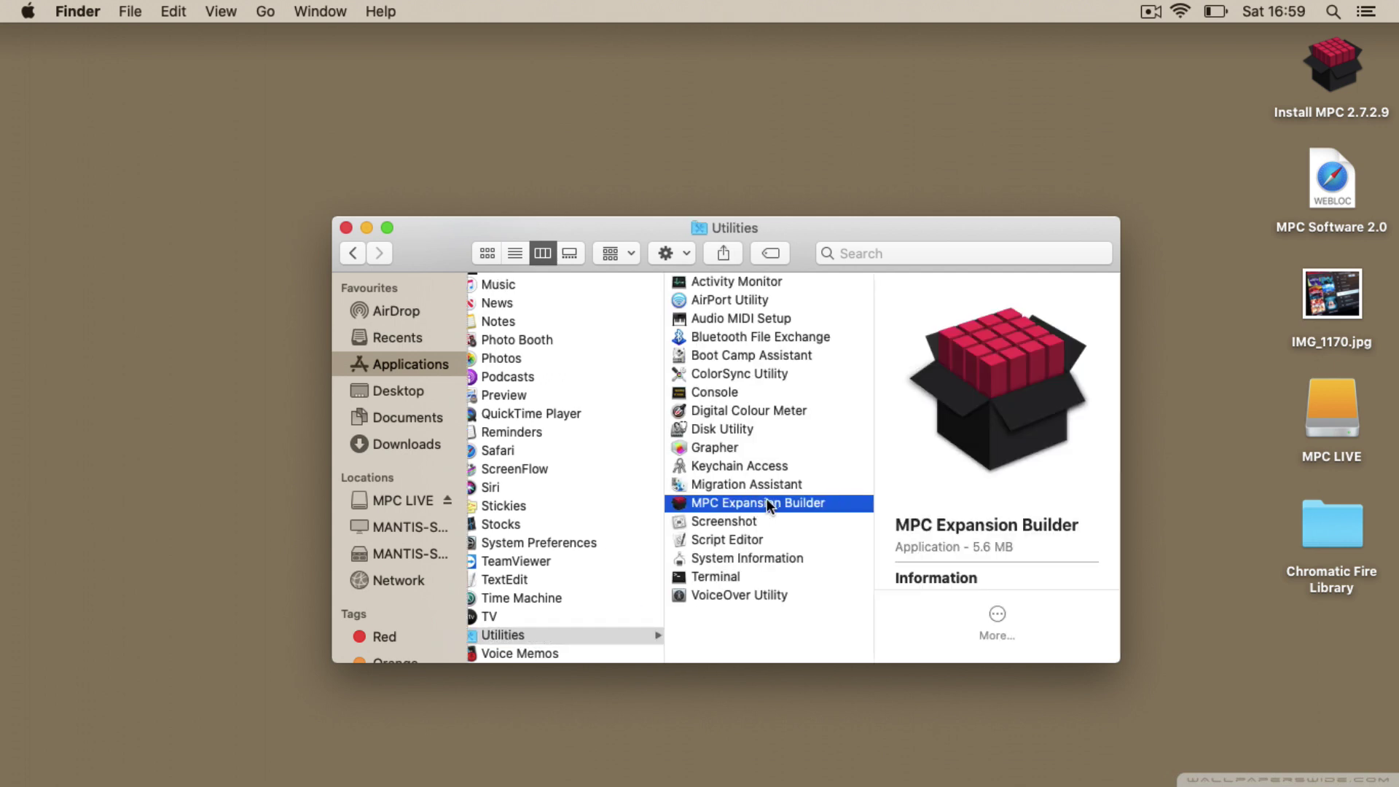
{"action": "double_click", "coordinate": [766, 503]}
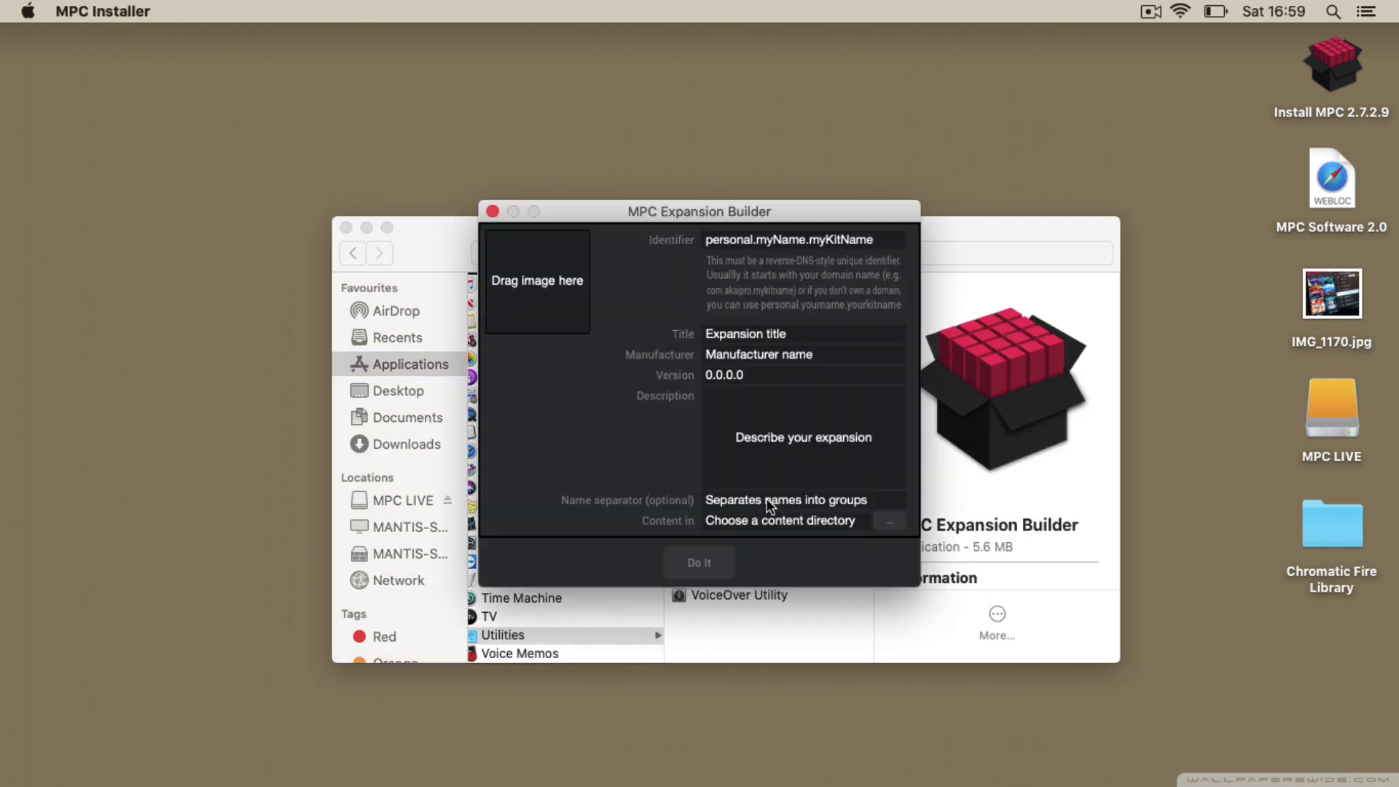
{"action": "left_click", "coordinate": [345, 228]}
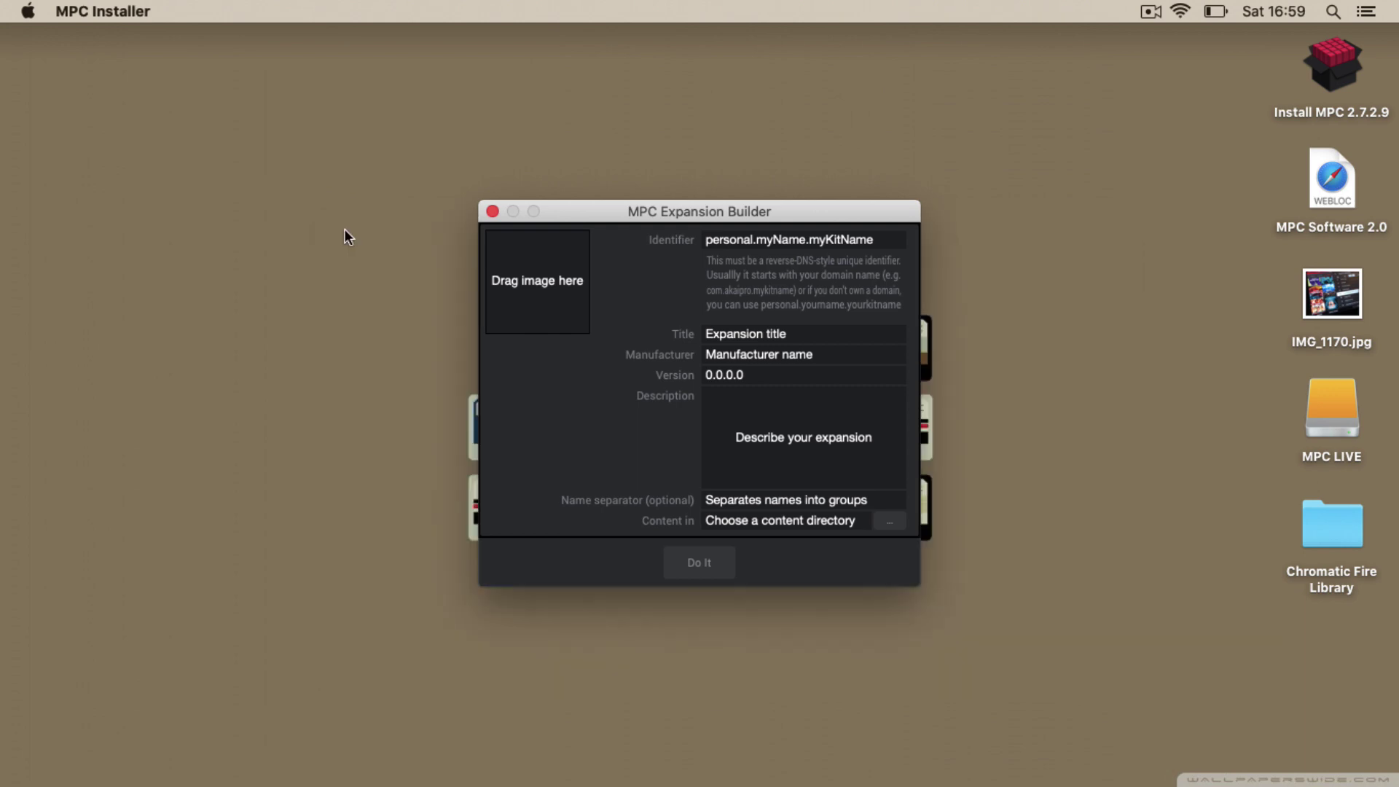
Look at the Other group in Launchpad, then return to the desktop.
{"action": "mouse_move", "coordinate": [780, 785]}
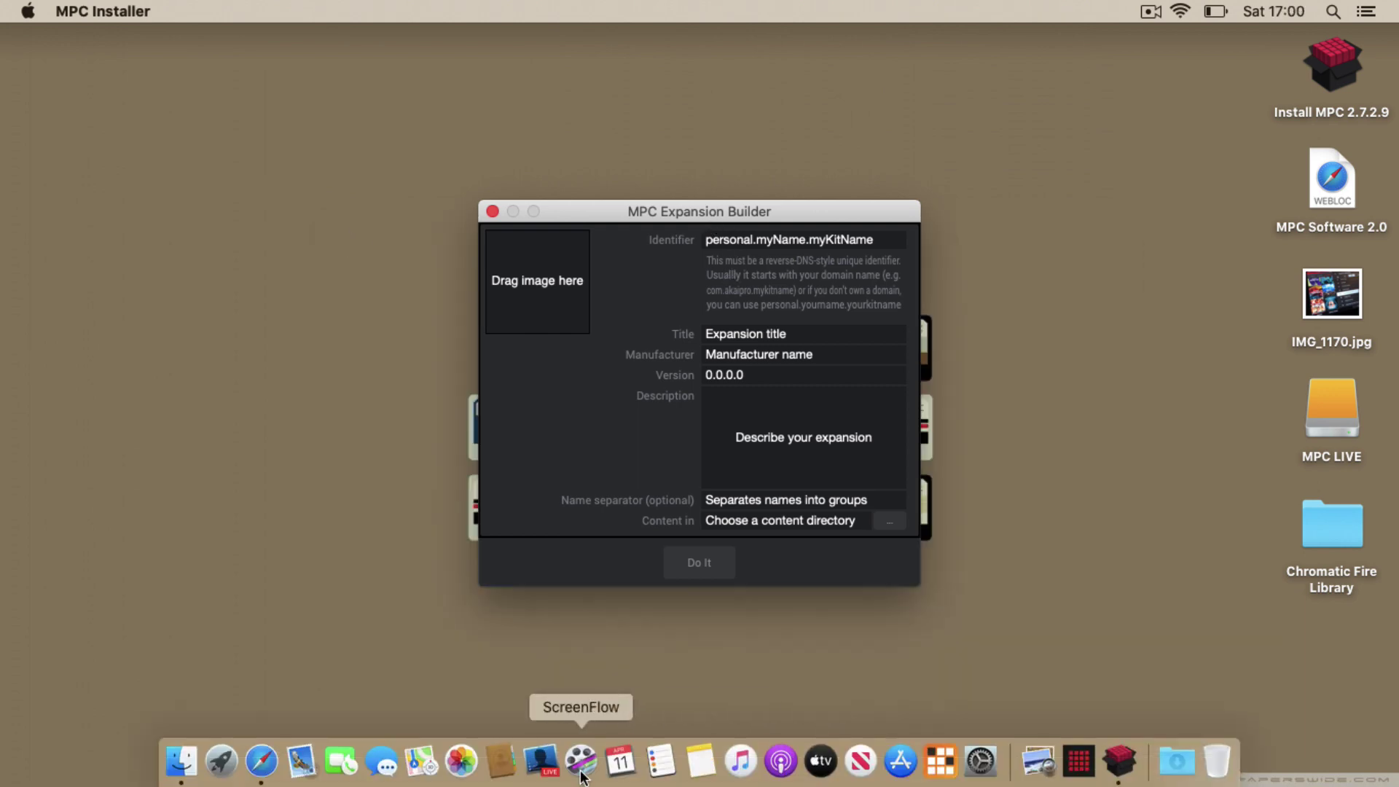
{"action": "left_click", "coordinate": [222, 761]}
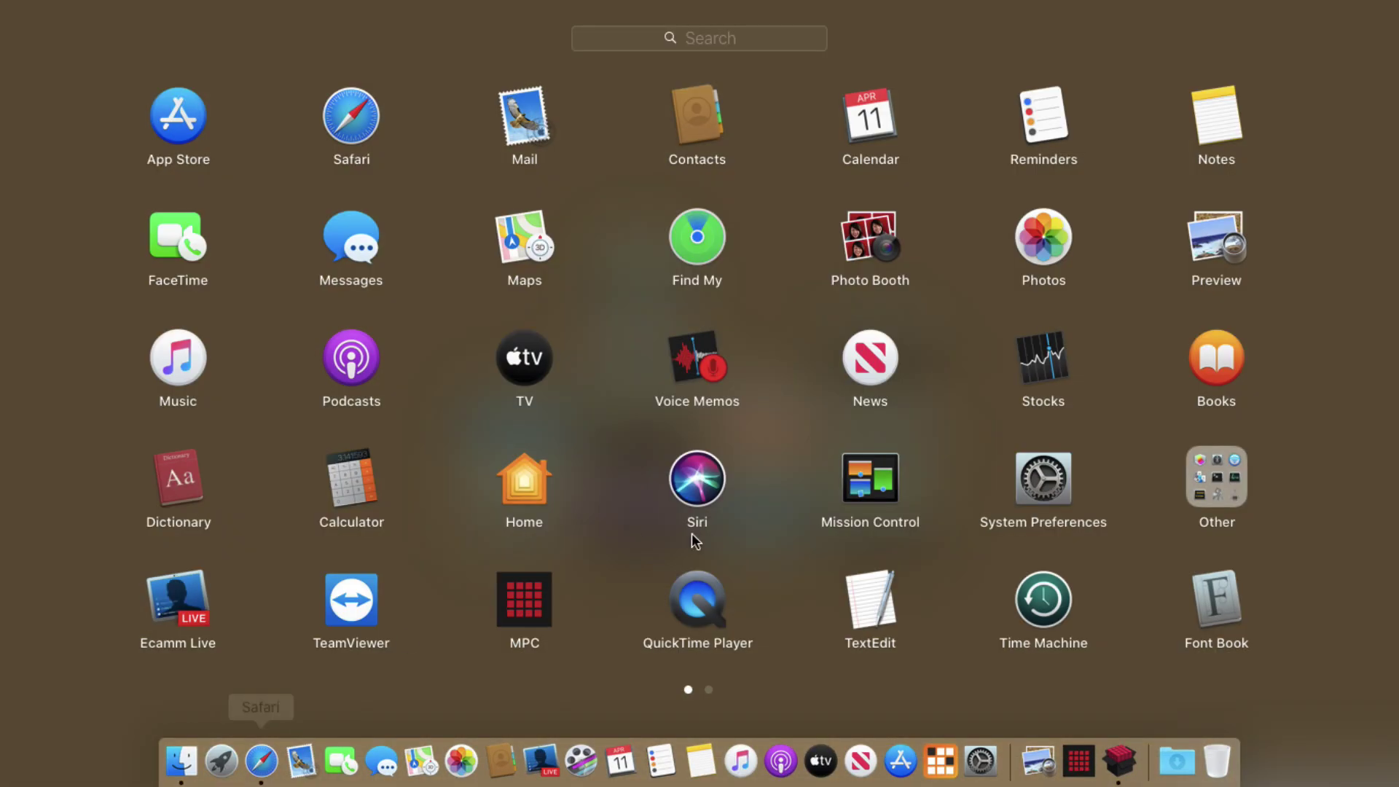
{"action": "left_click", "coordinate": [1200, 477]}
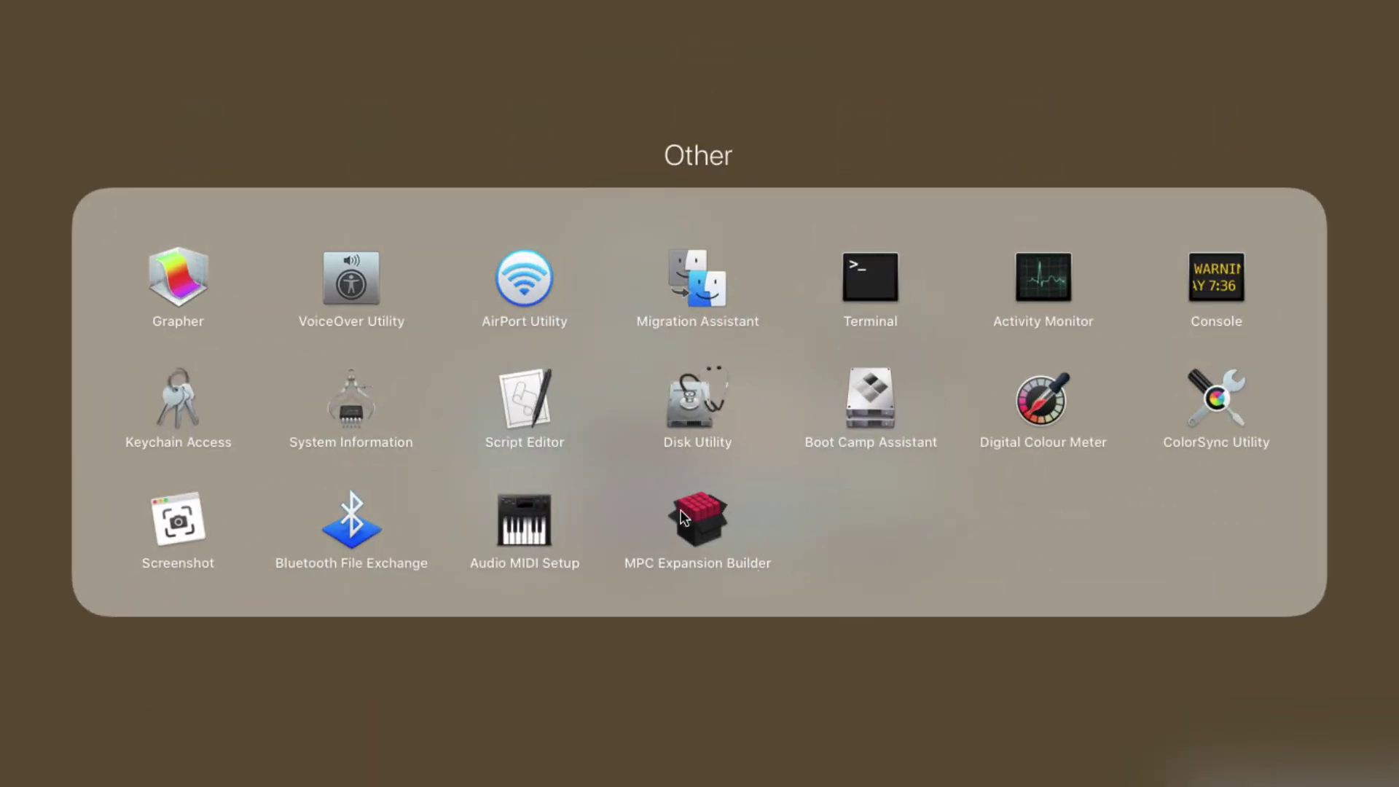
{"action": "left_click", "coordinate": [844, 714]}
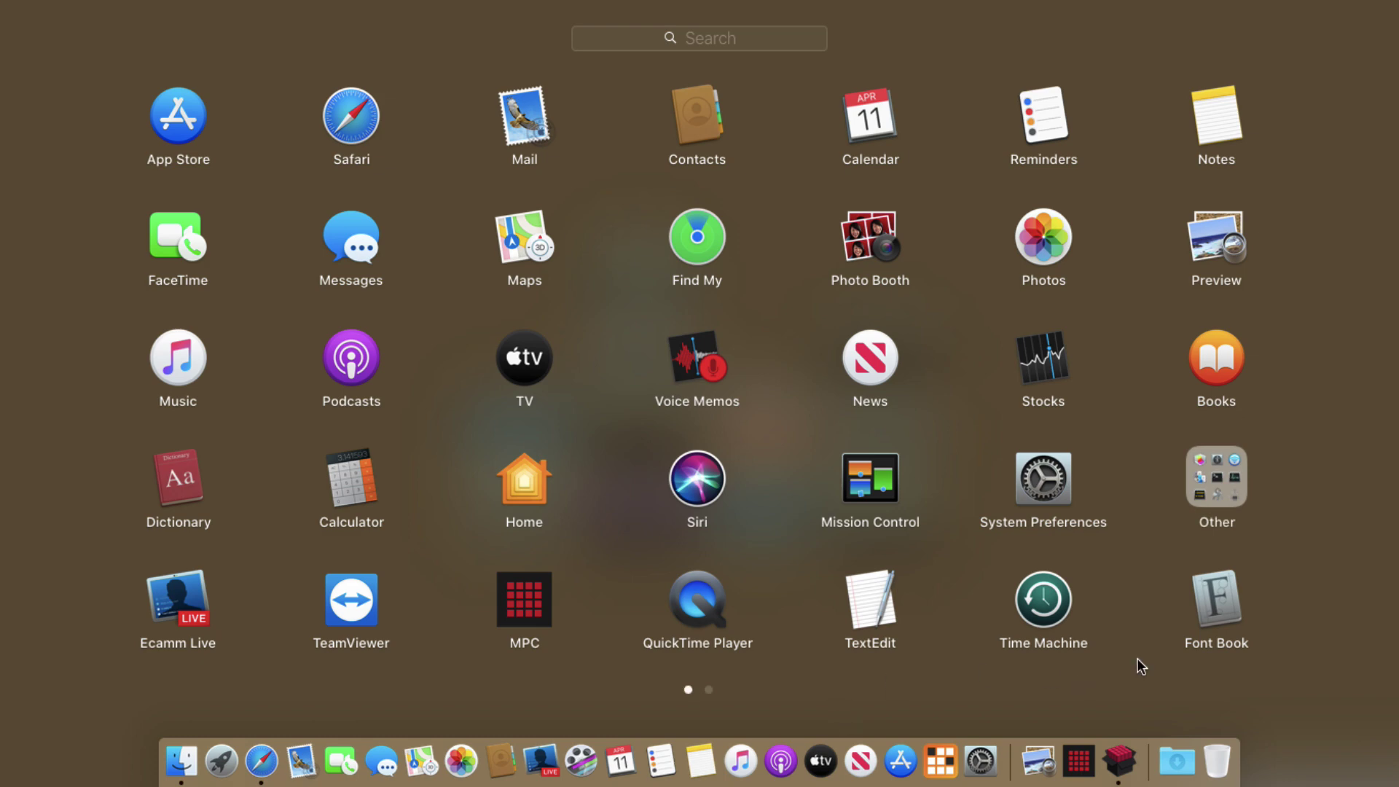
{"action": "left_click", "coordinate": [1394, 618]}
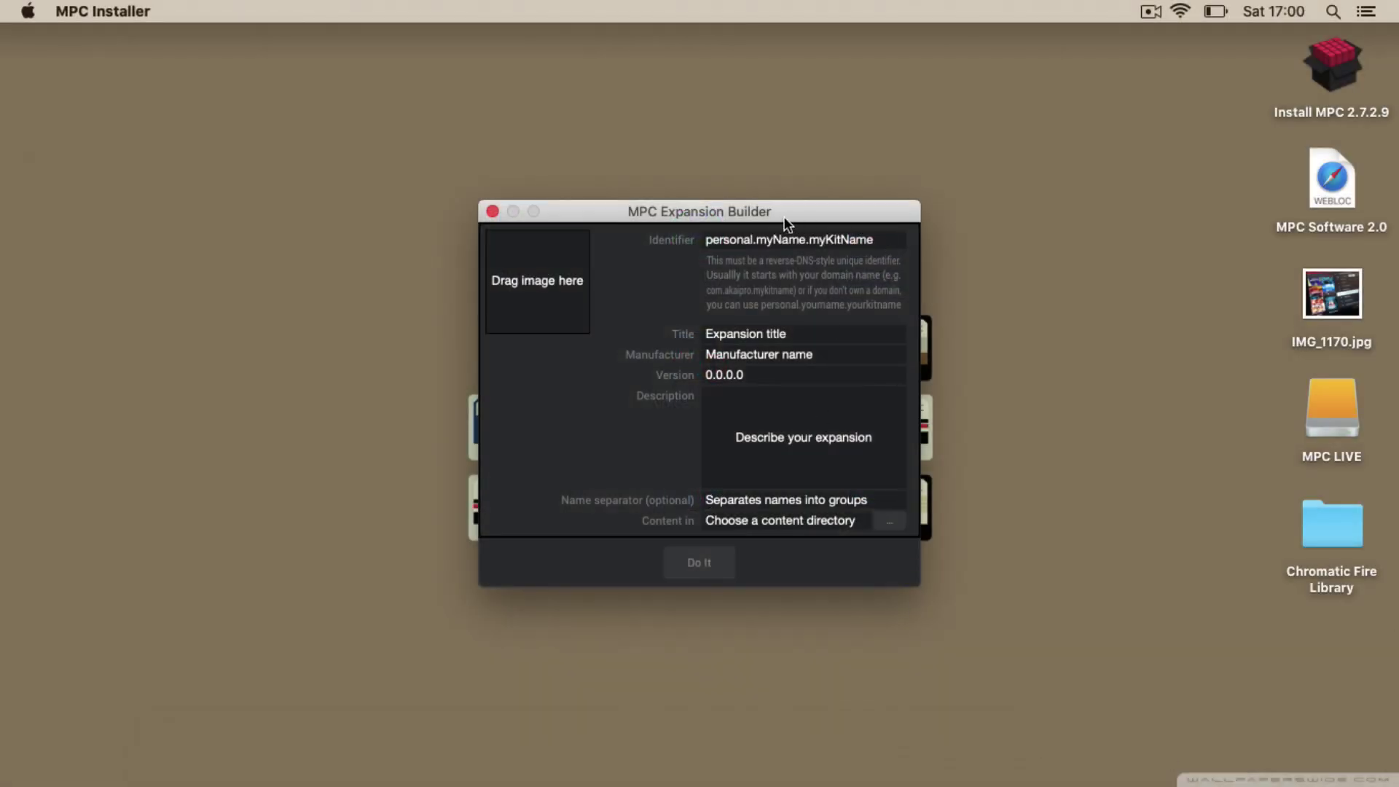
Drop the desktop's Chromatic Fire Library folder onto the builder's Content in field.
{"action": "left_click_drag", "start_coordinate": [785, 220], "coordinate": [783, 225]}
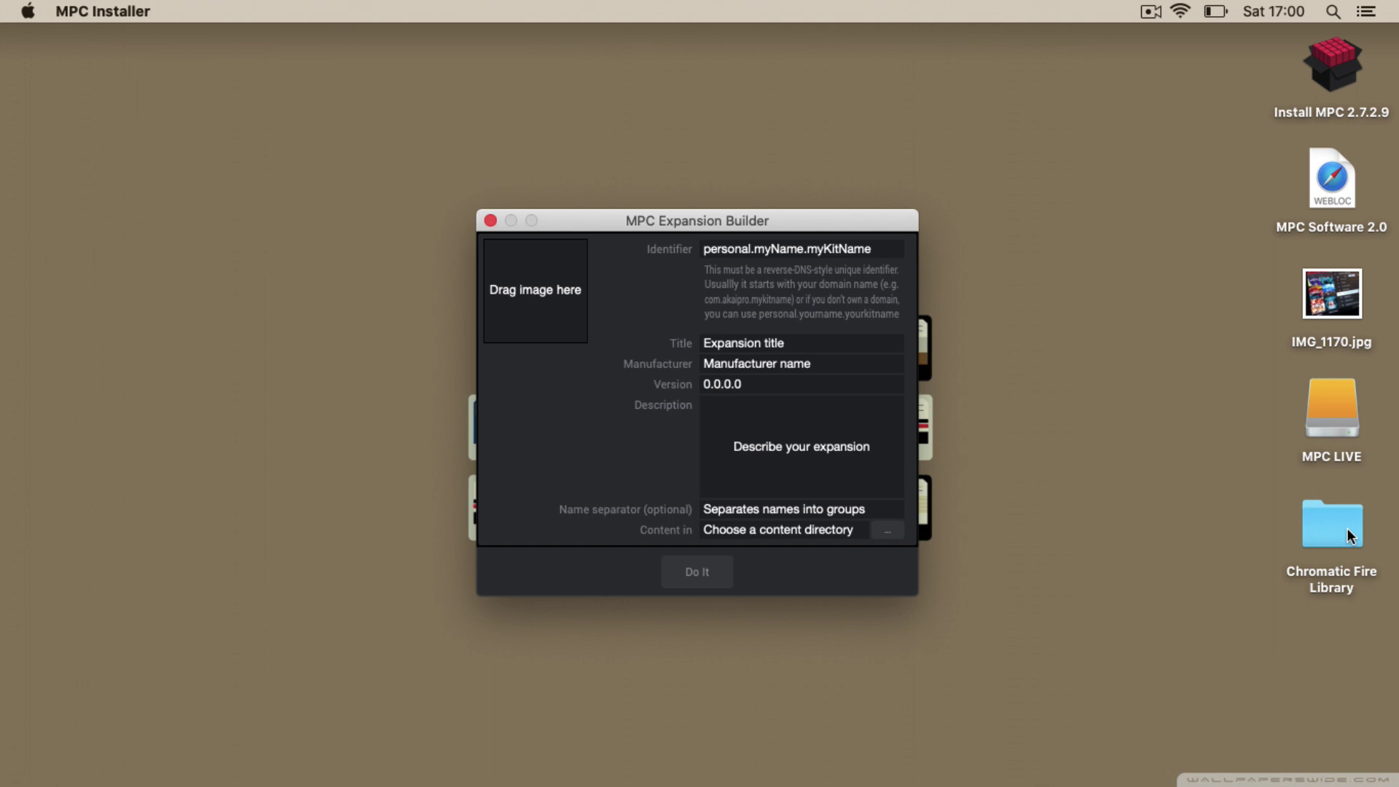
{"action": "left_click_drag", "start_coordinate": [1349, 535], "coordinate": [1244, 528]}
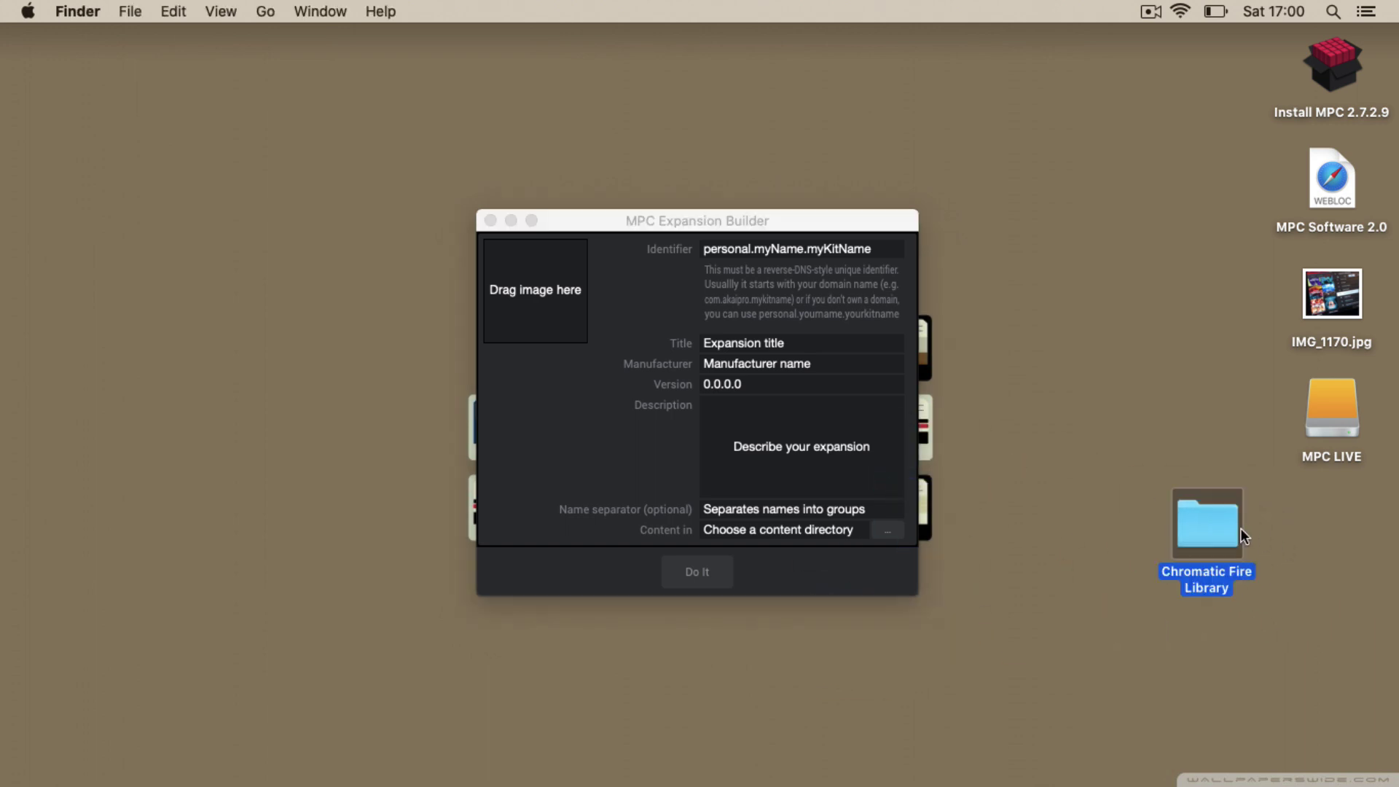
{"action": "double_click", "coordinate": [1202, 530]}
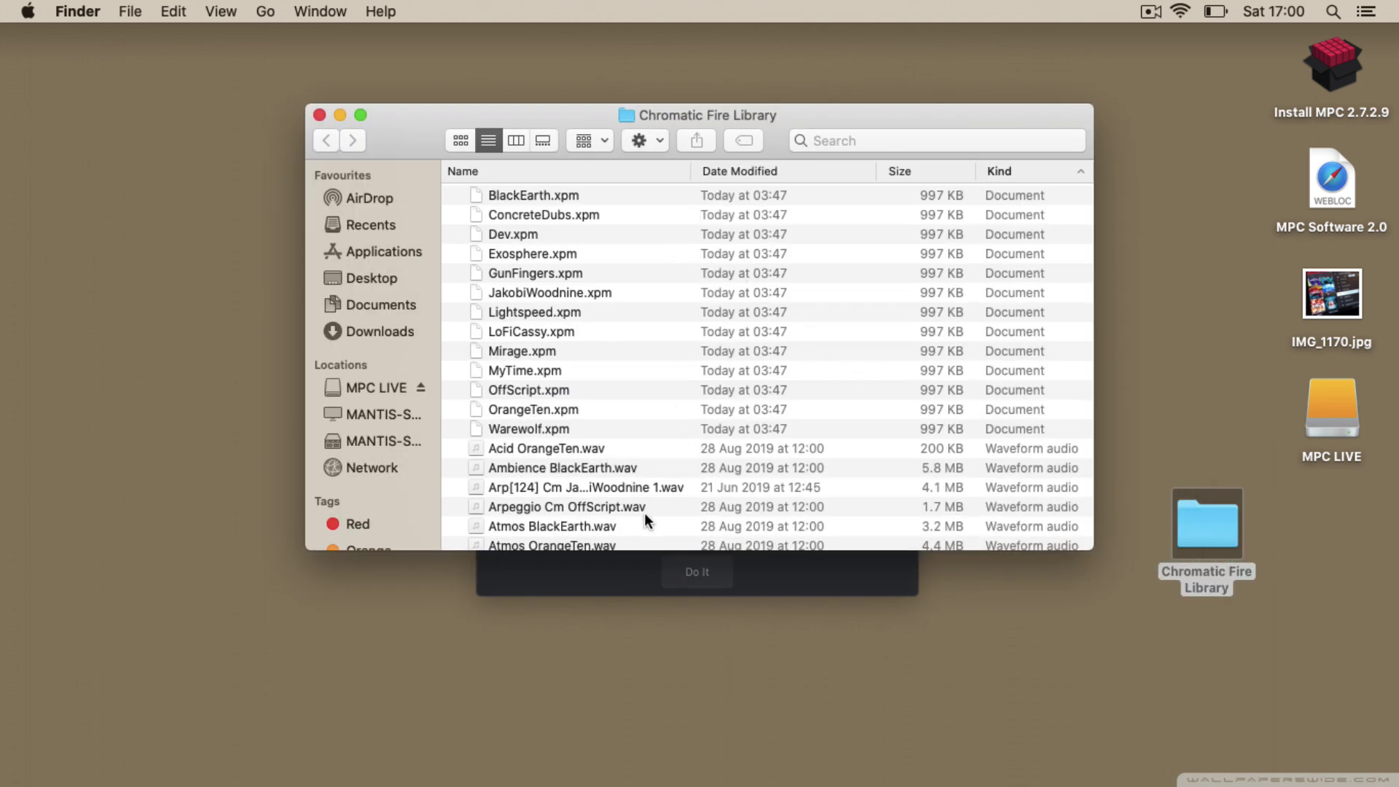
{"action": "left_click", "coordinate": [319, 114]}
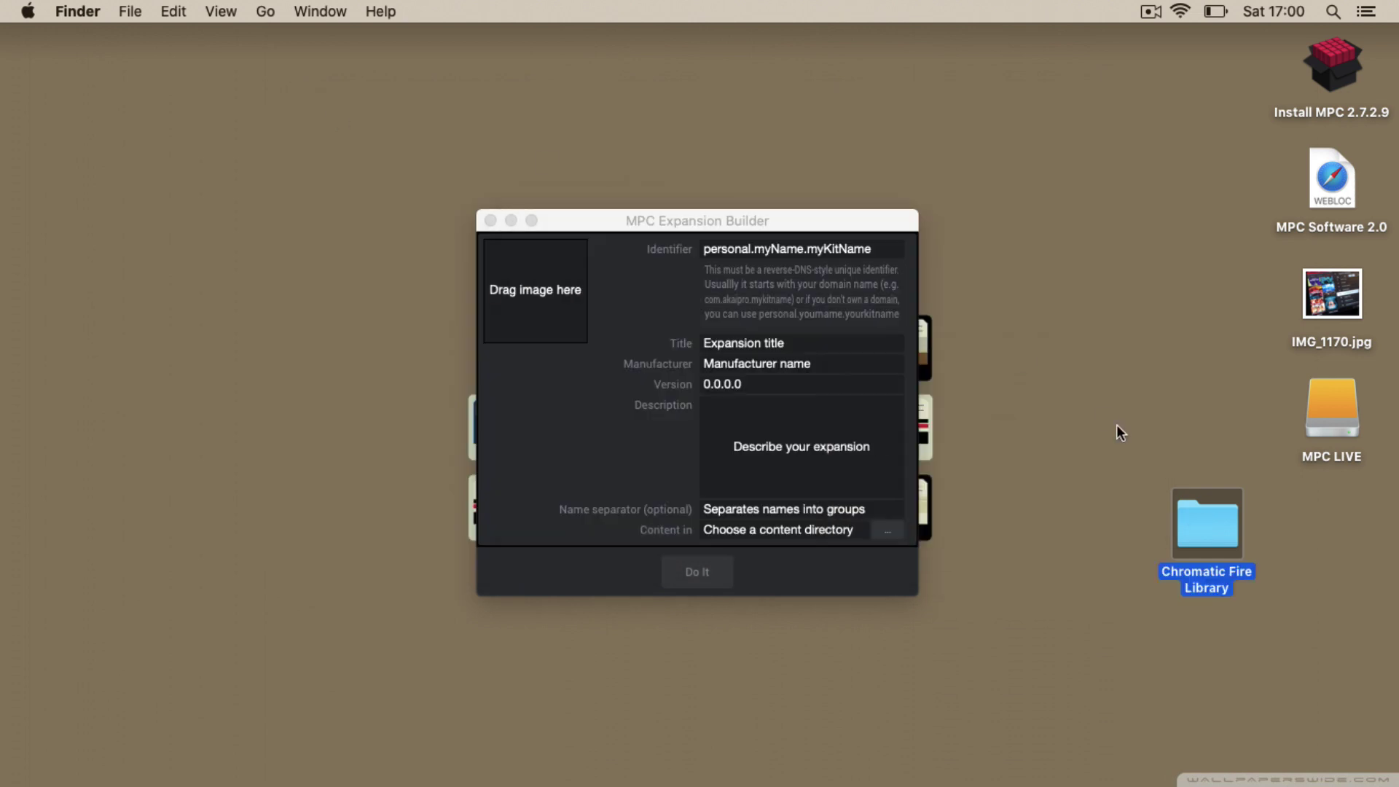
{"action": "left_click_drag", "start_coordinate": [1212, 521], "coordinate": [788, 531]}
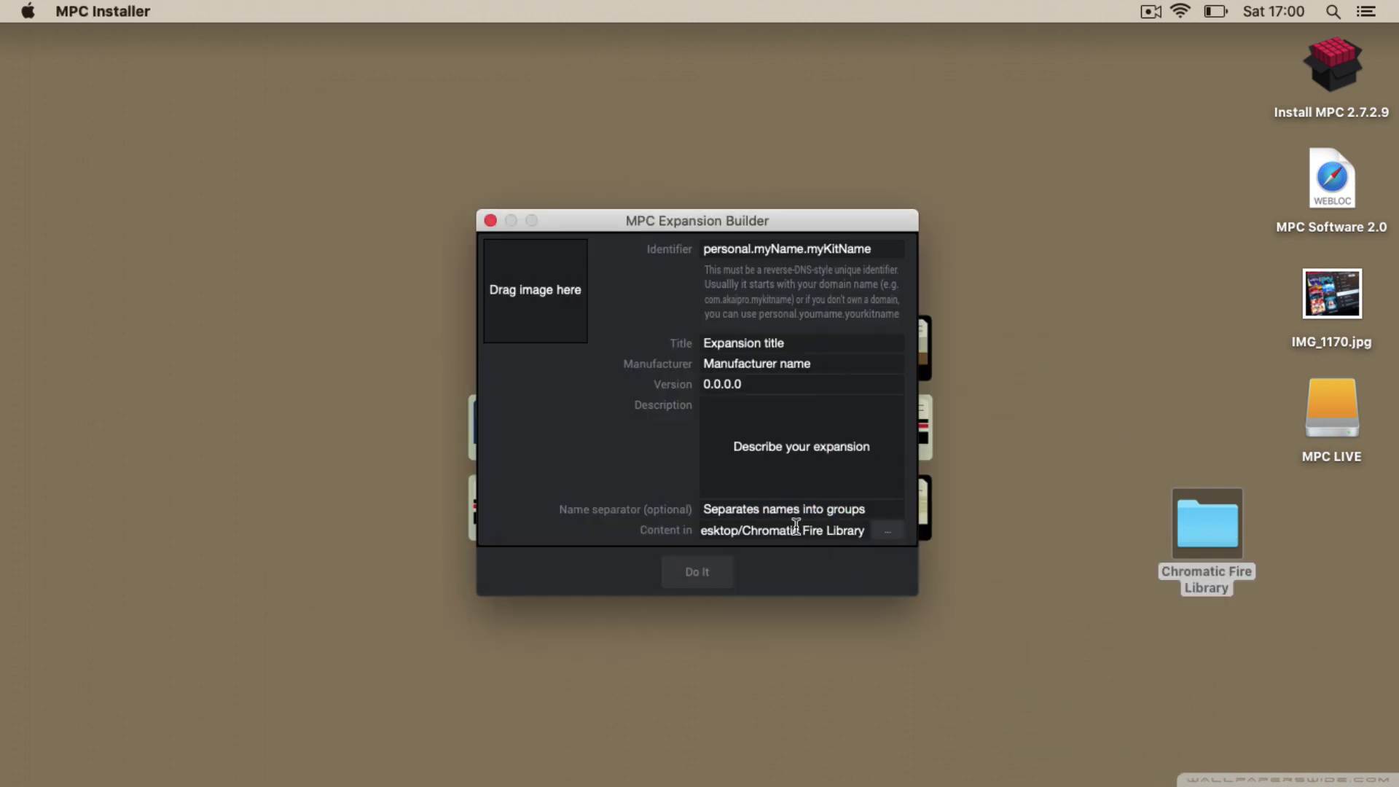
{"action": "left_click_drag", "start_coordinate": [1216, 540], "coordinate": [1337, 528]}
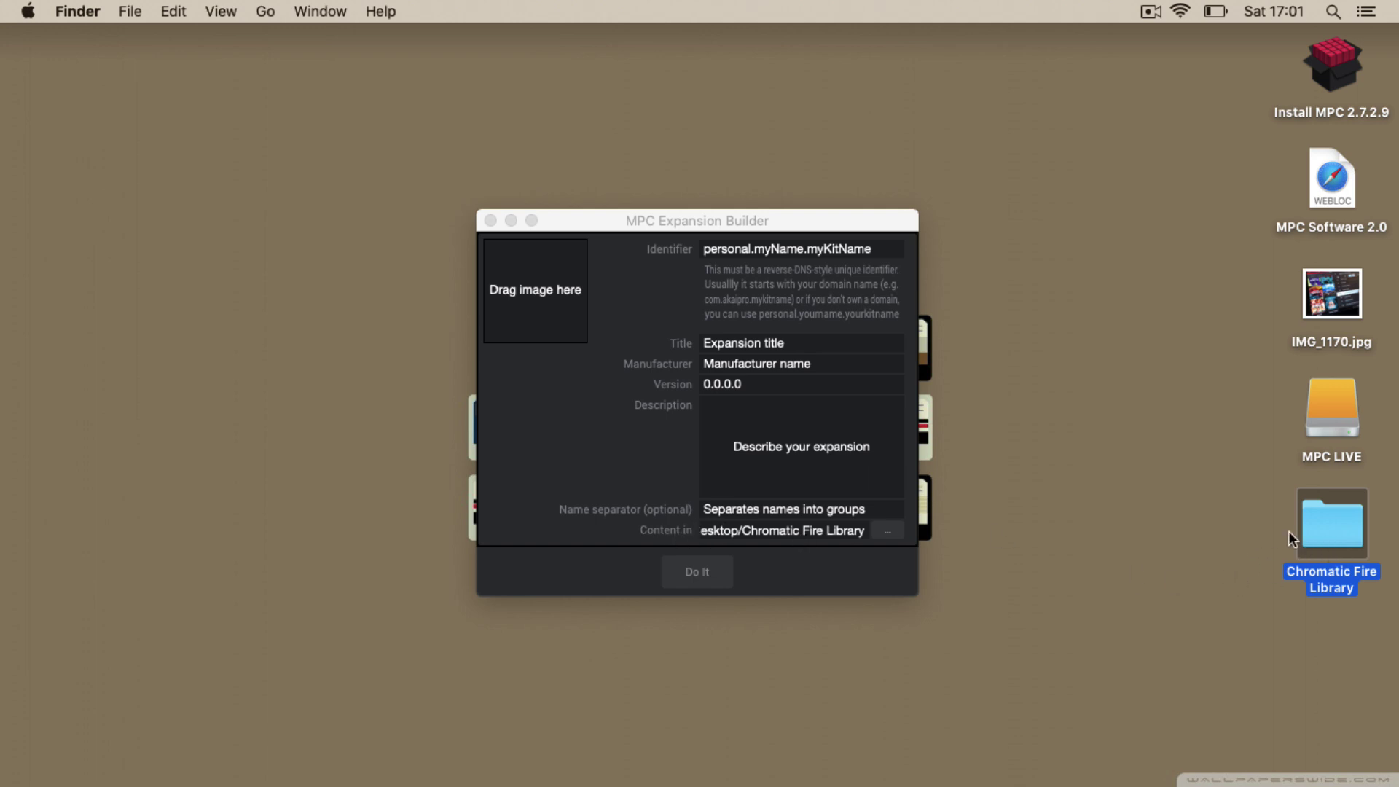
{"action": "left_click_drag", "start_coordinate": [1310, 534], "coordinate": [820, 532]}
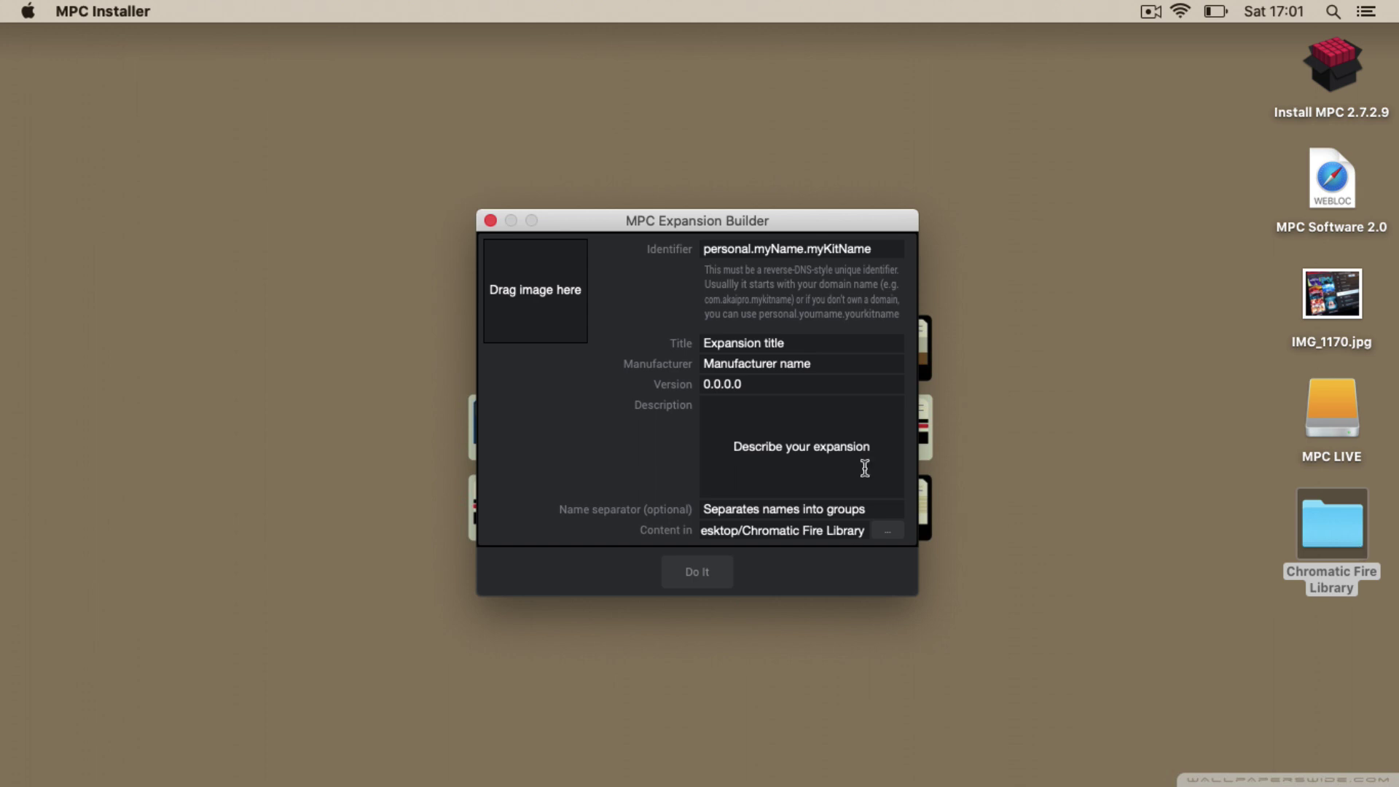
Enter version 1.0, manufacturer NI and title Fire in the expansion form.
{"action": "left_click", "coordinate": [758, 382]}
{"action": "type", "text": "1.0"}
{"action": "left_click", "coordinate": [796, 361]}
{"action": "type", "text": "NI"}
{"action": "left_click", "coordinate": [818, 350]}
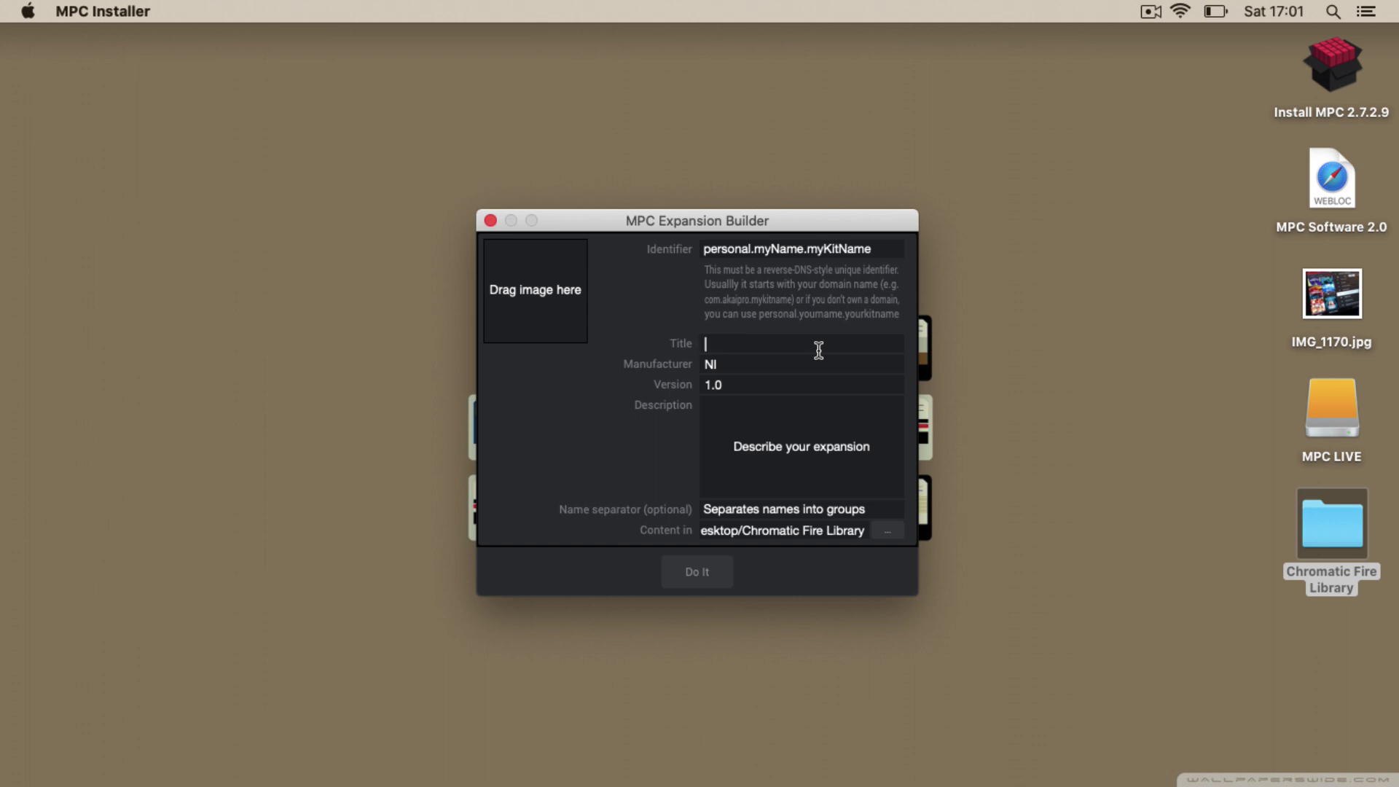
{"action": "type", "text": "Fire"}
{"action": "left_click", "coordinate": [1114, 468]}
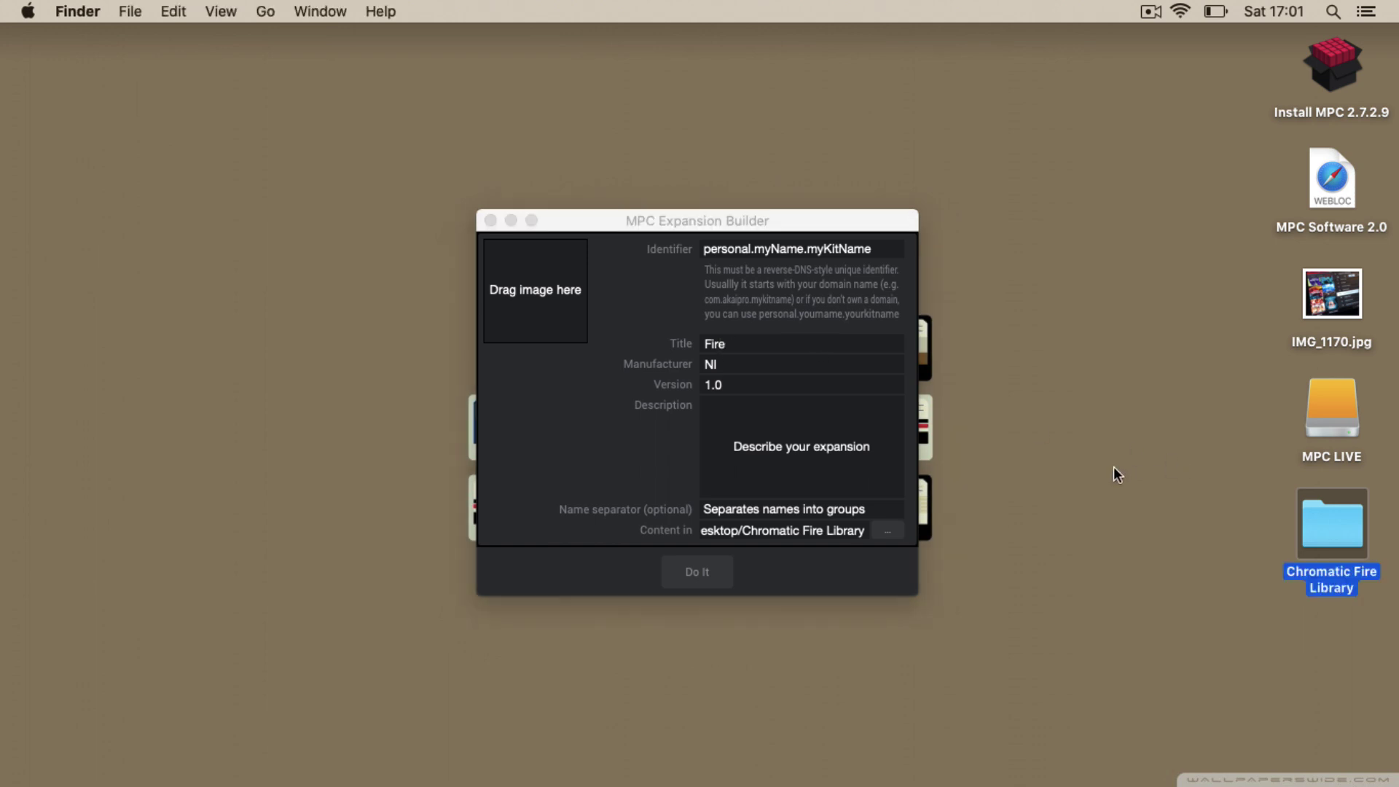
Begin entering a custom expansion identifier, typing 'fi'.
{"action": "left_click", "coordinate": [753, 255]}
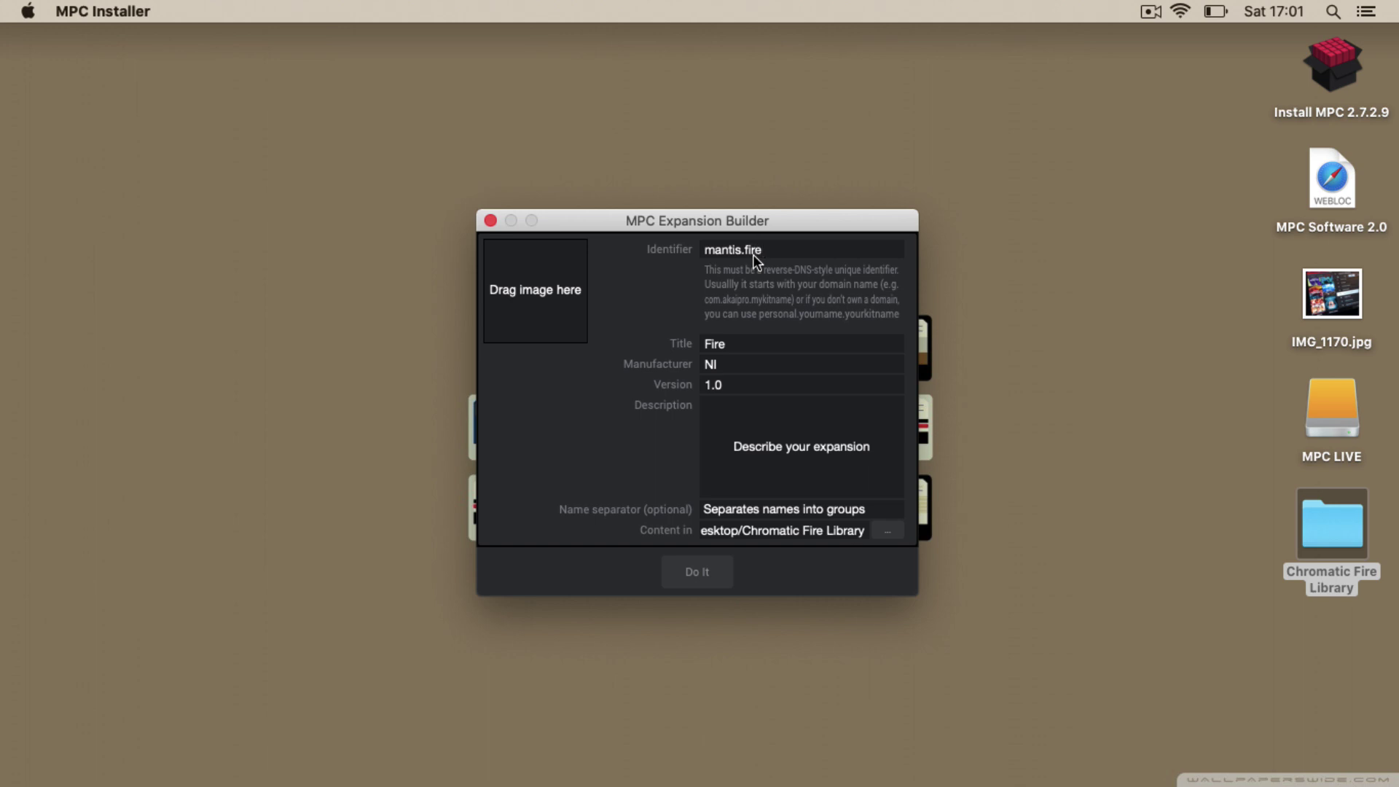
{"action": "type", "text": "firekit"}
{"action": "key", "text": "super+Tab"}
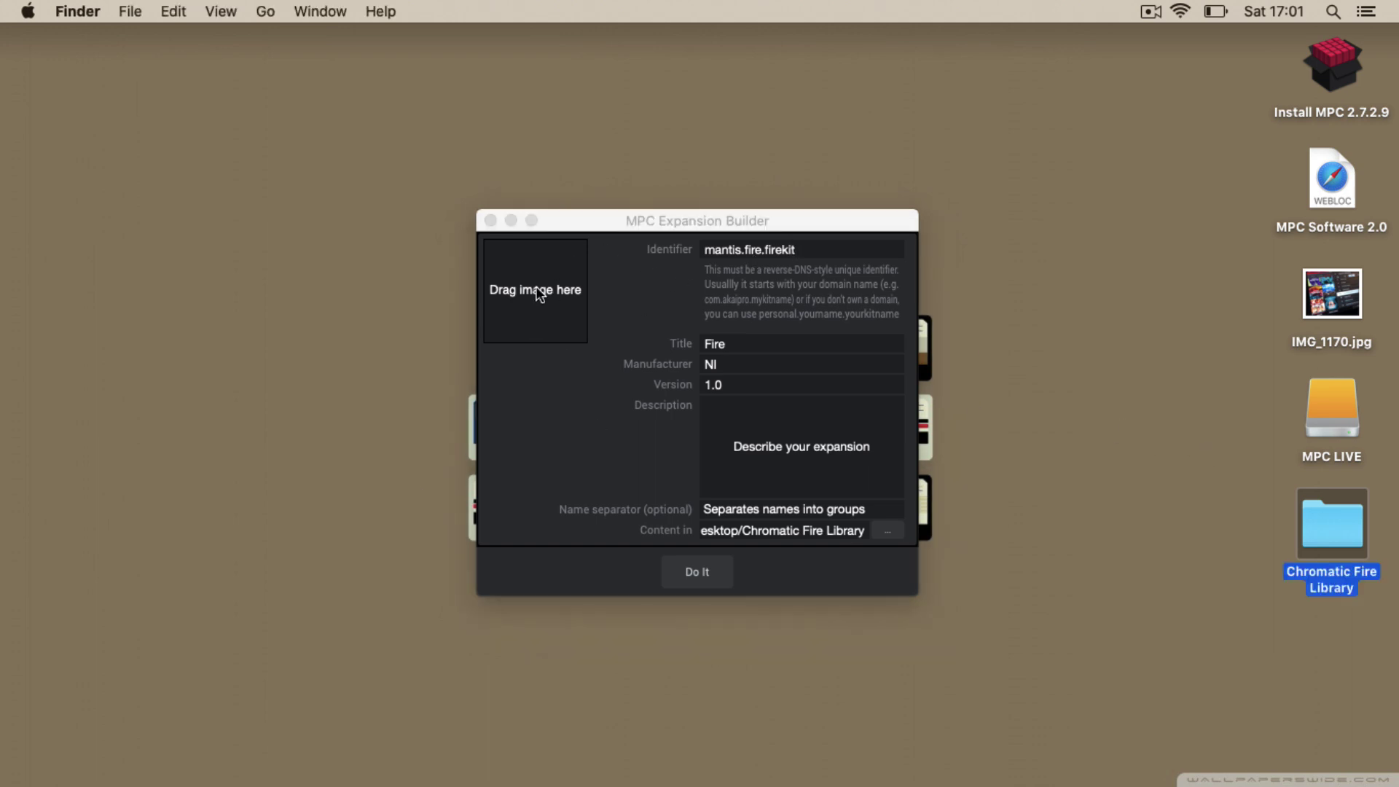
Search Google in Safari for 'Chromatic Fire ni'.
{"action": "mouse_move", "coordinate": [981, 778]}
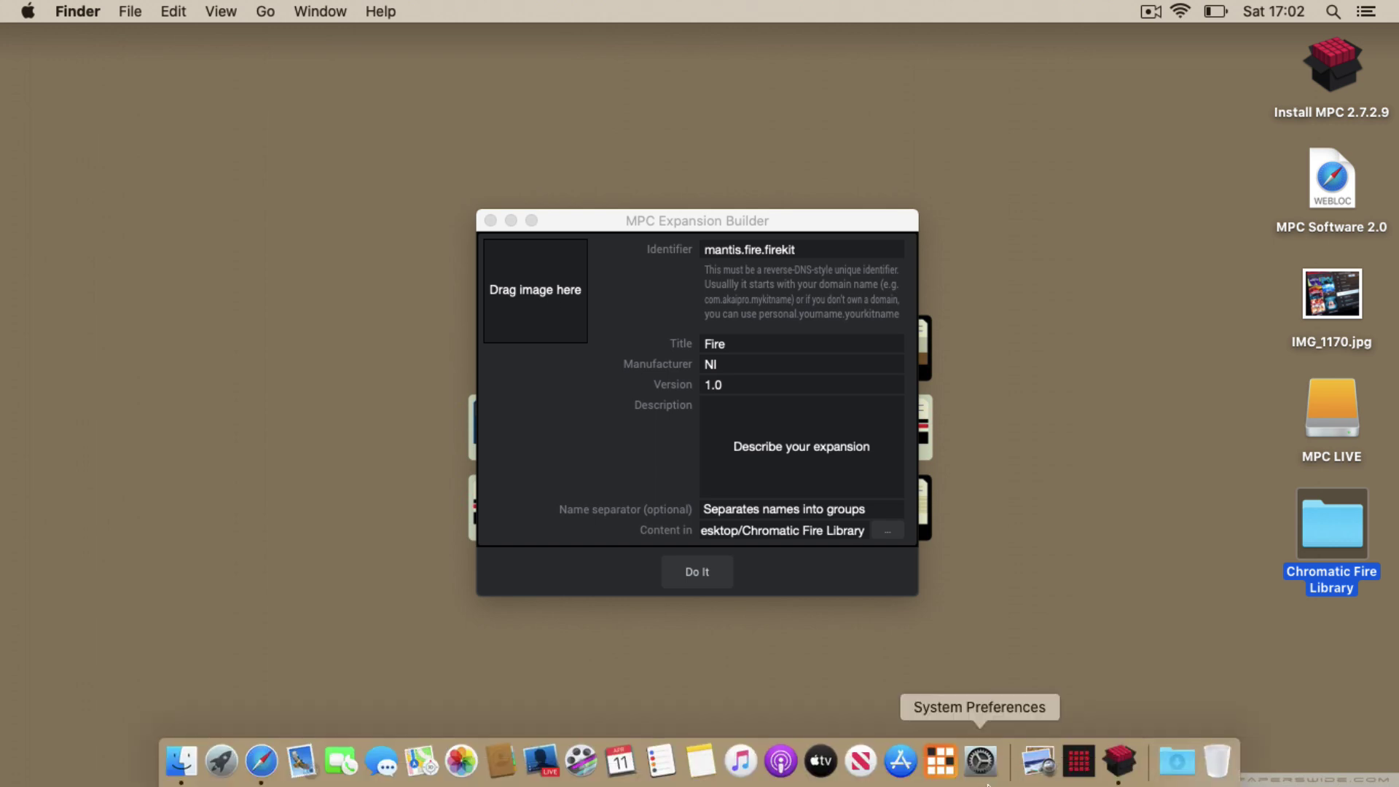
{"action": "left_click", "coordinate": [261, 761]}
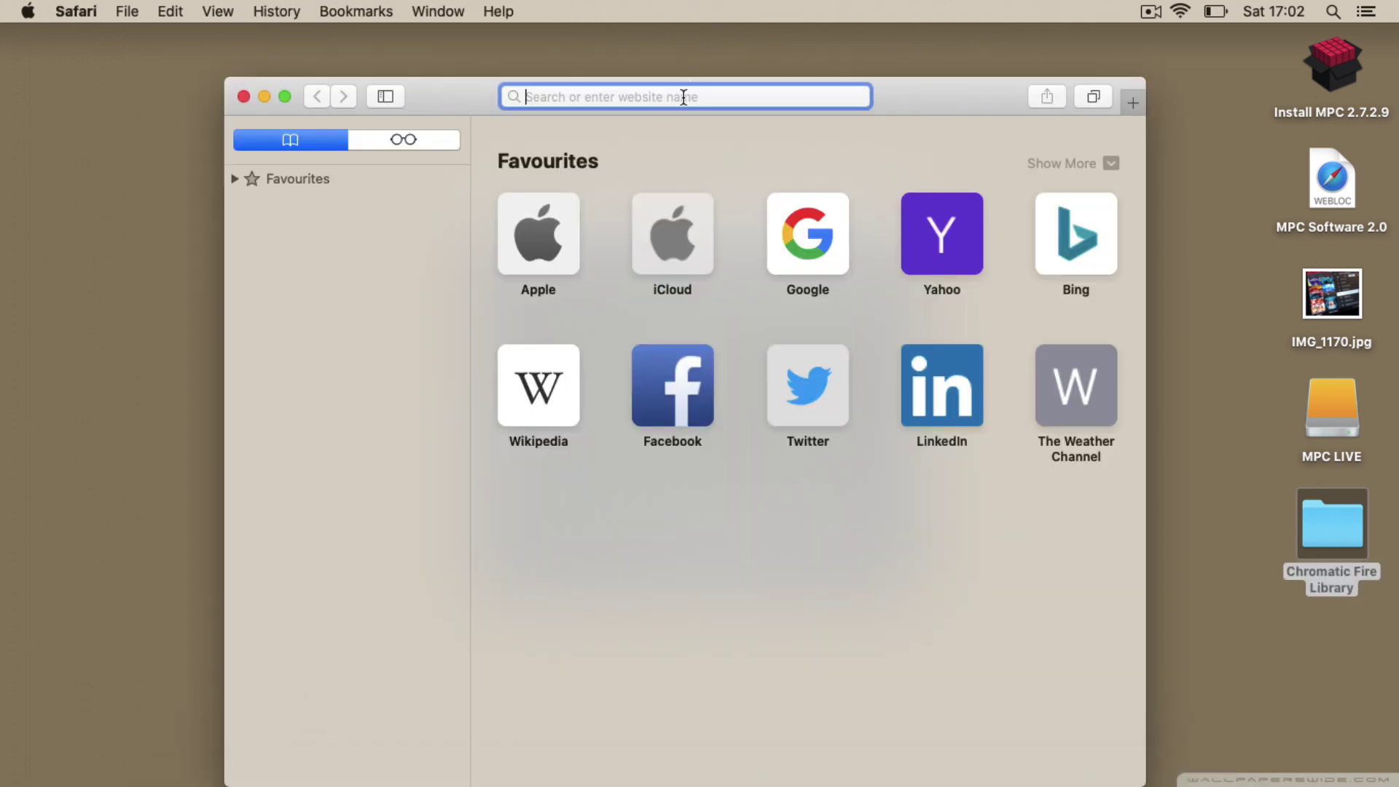
{"action": "type", "text": "n"}
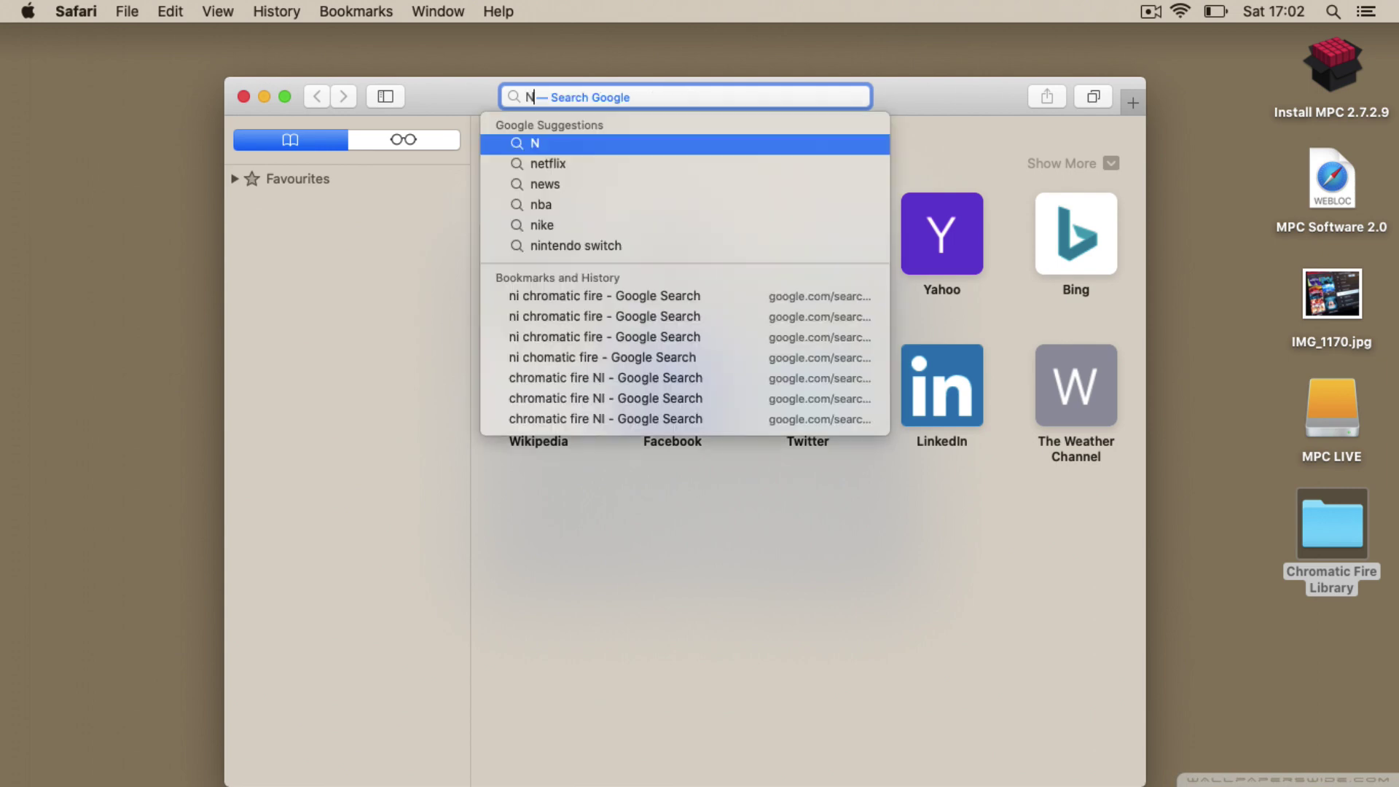
{"action": "key", "text": "BackSpace"}
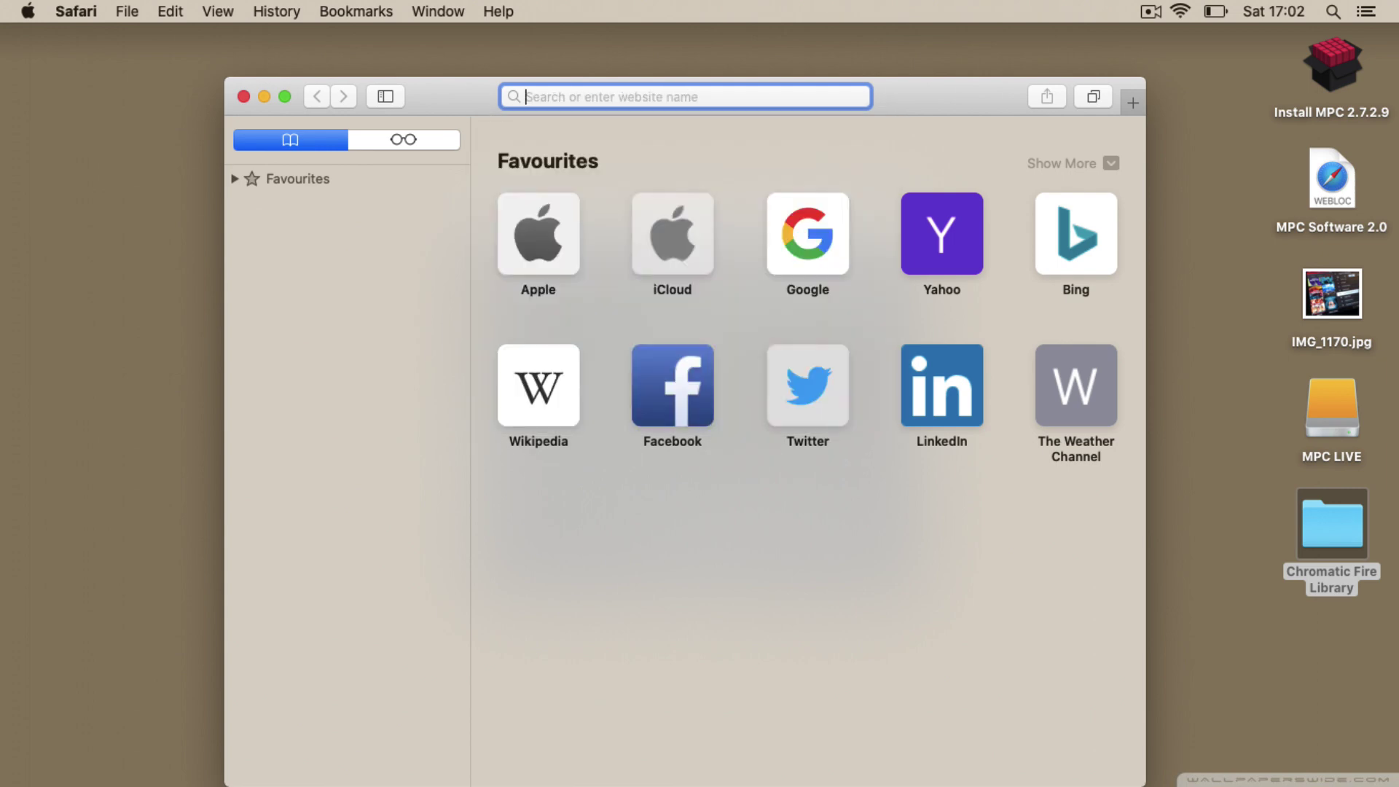
{"action": "type", "text": "Chrom"}
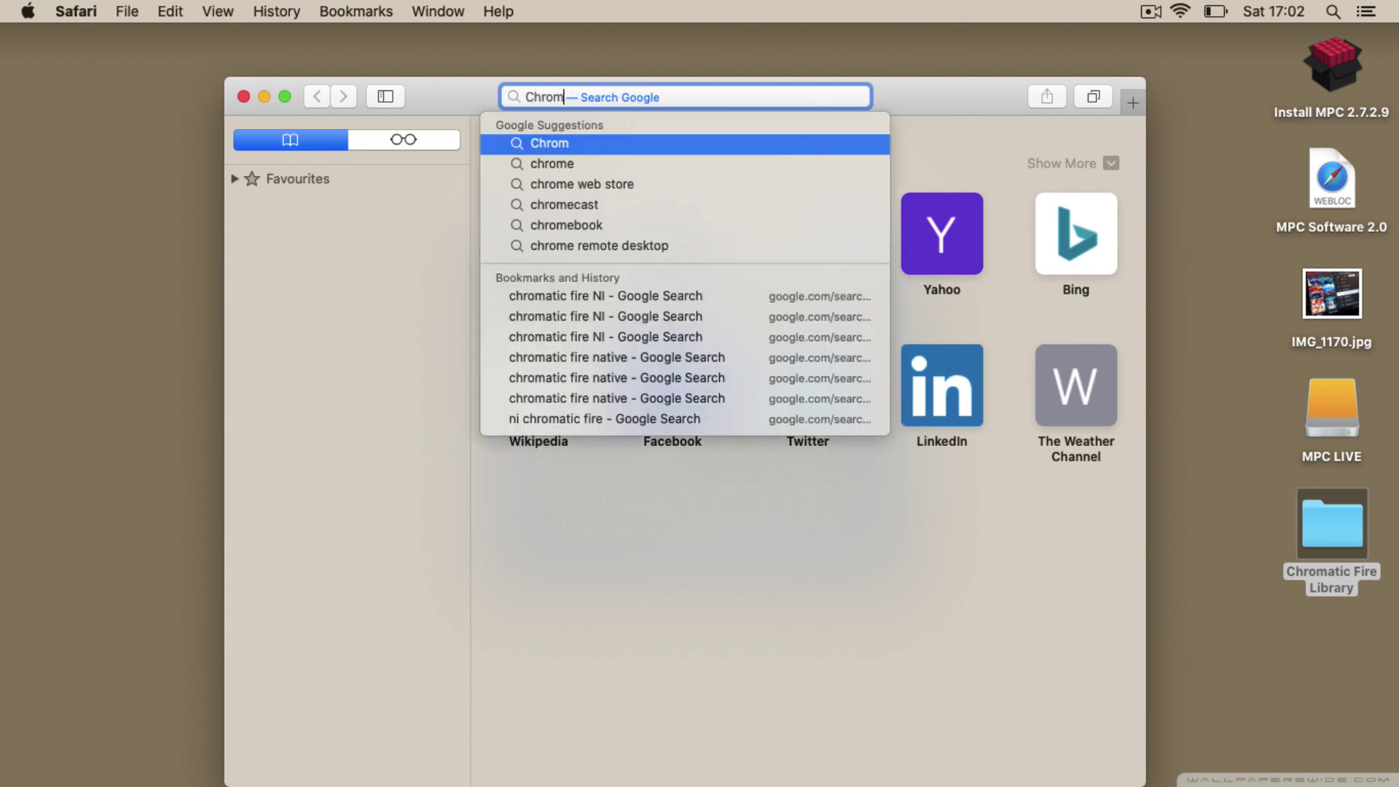
{"action": "type", "text": "atic "}
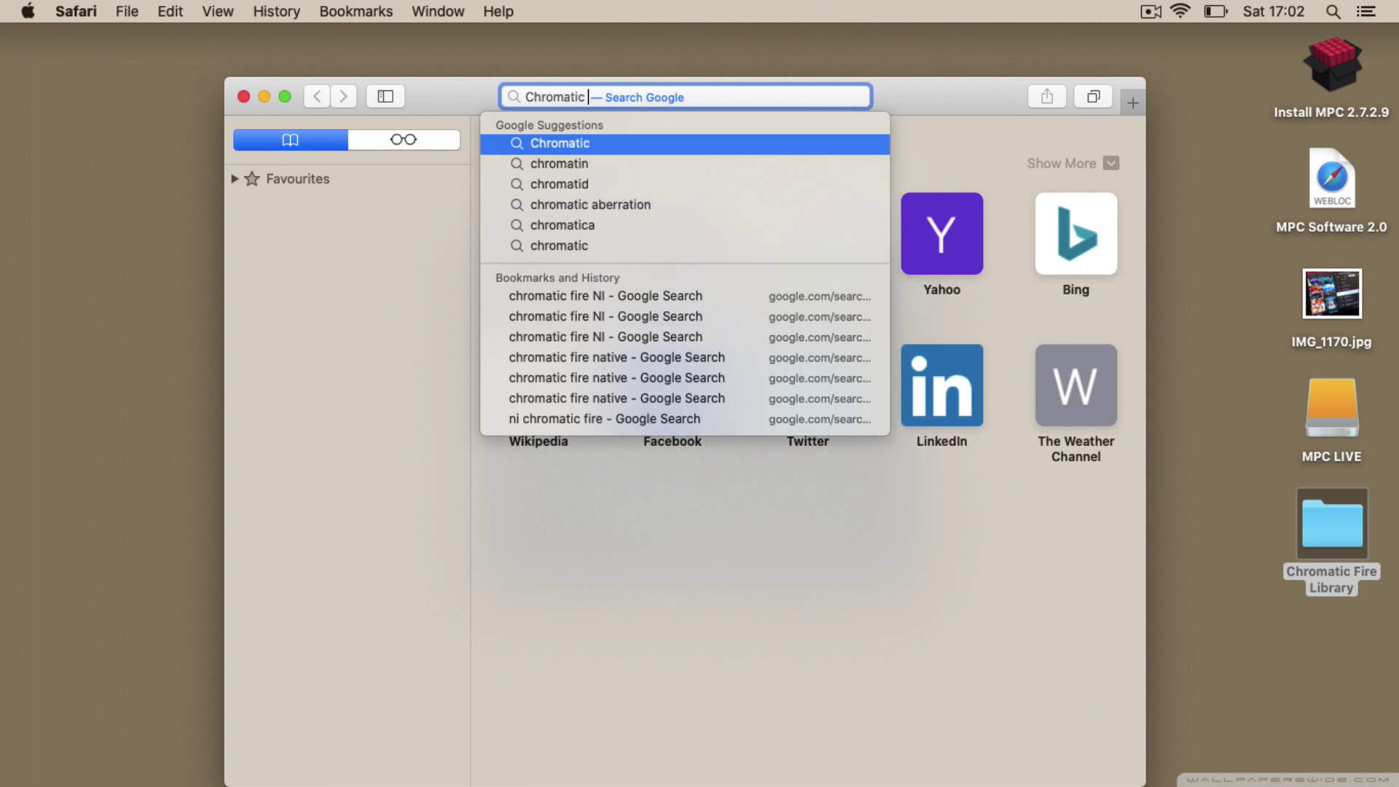
{"action": "type", "text": "Fire"}
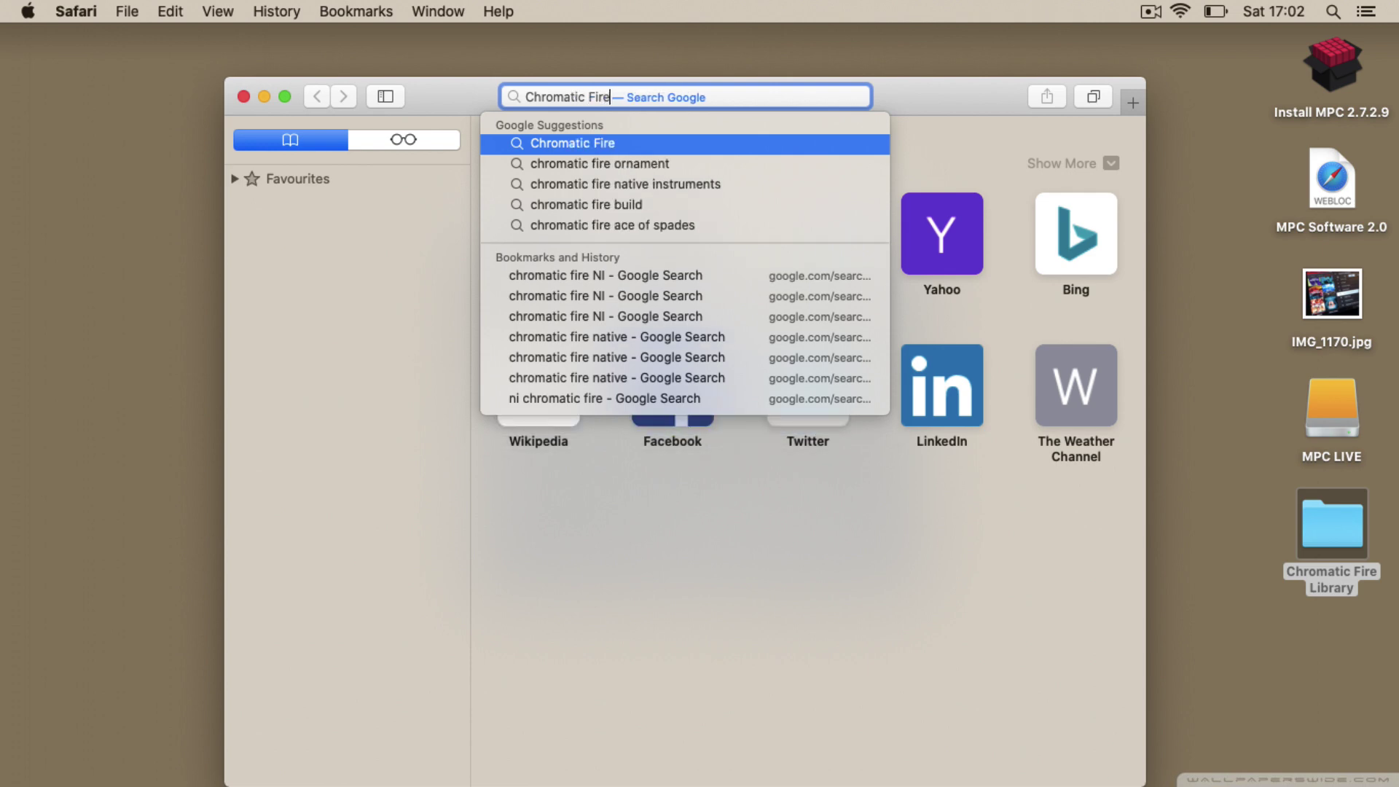
{"action": "type", "text": " ni"}
{"action": "key", "text": "Return"}
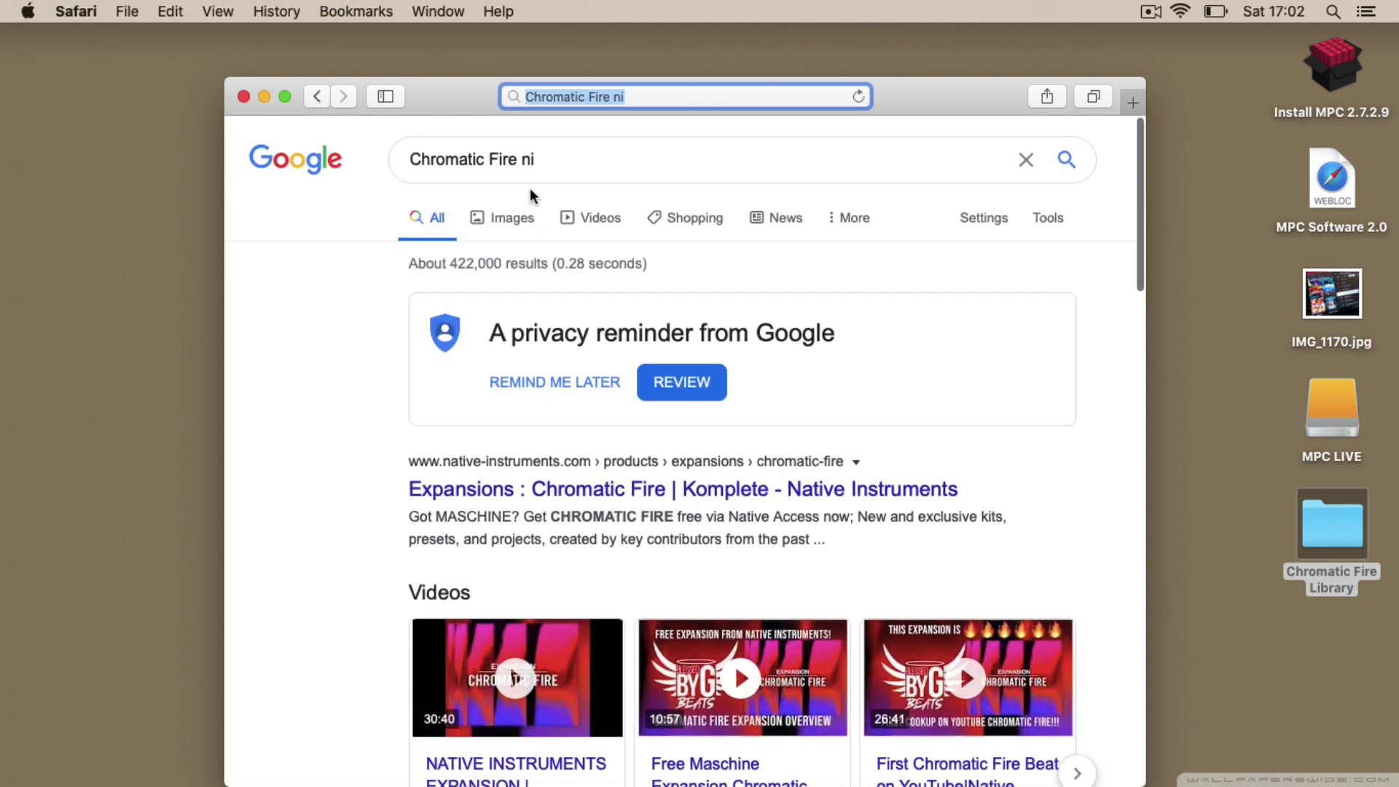
Save the first Chromatic Fire image result onto the desktop.
{"action": "left_click", "coordinate": [512, 217]}
{"action": "scroll", "coordinate": [824, 507], "scroll_direction": "down", "scroll_amount": 3}
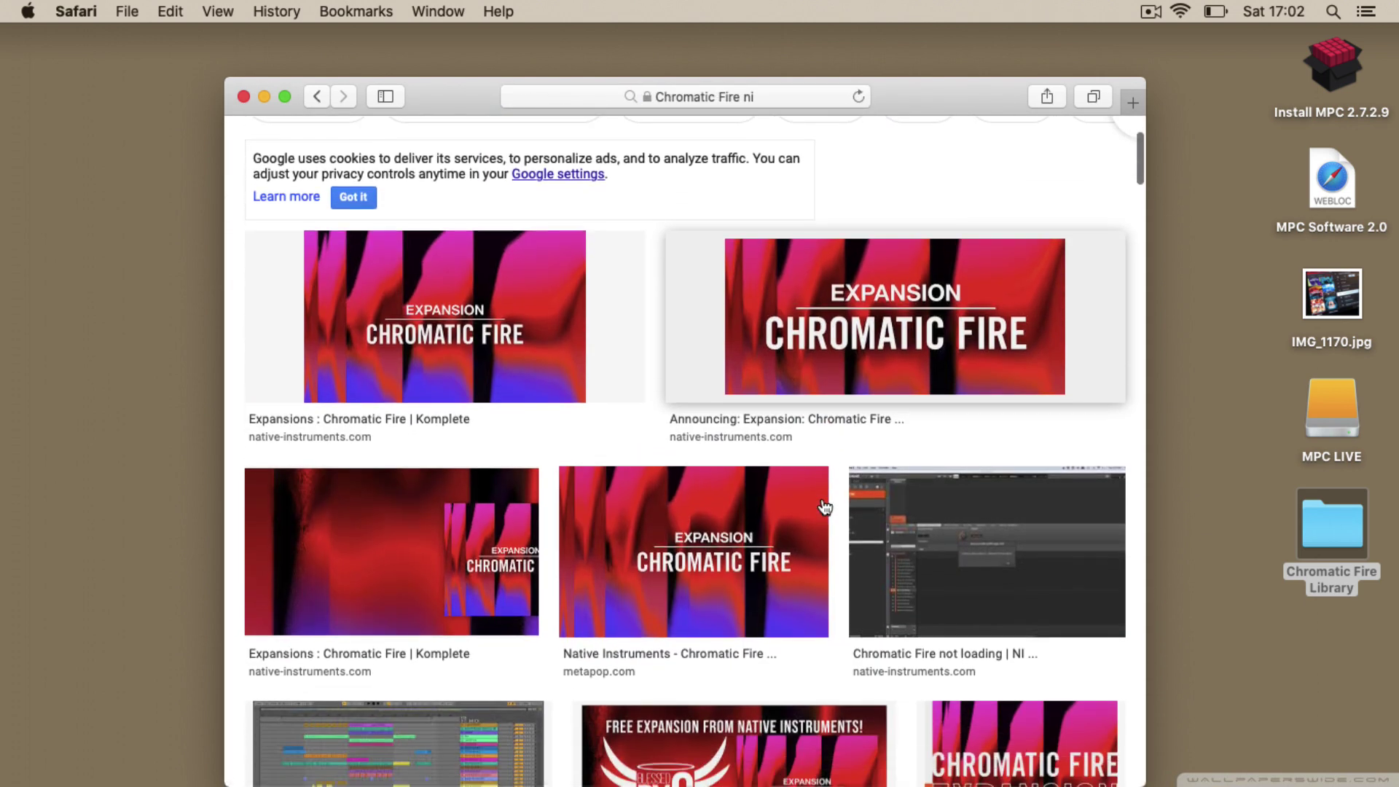
{"action": "left_click", "coordinate": [559, 393]}
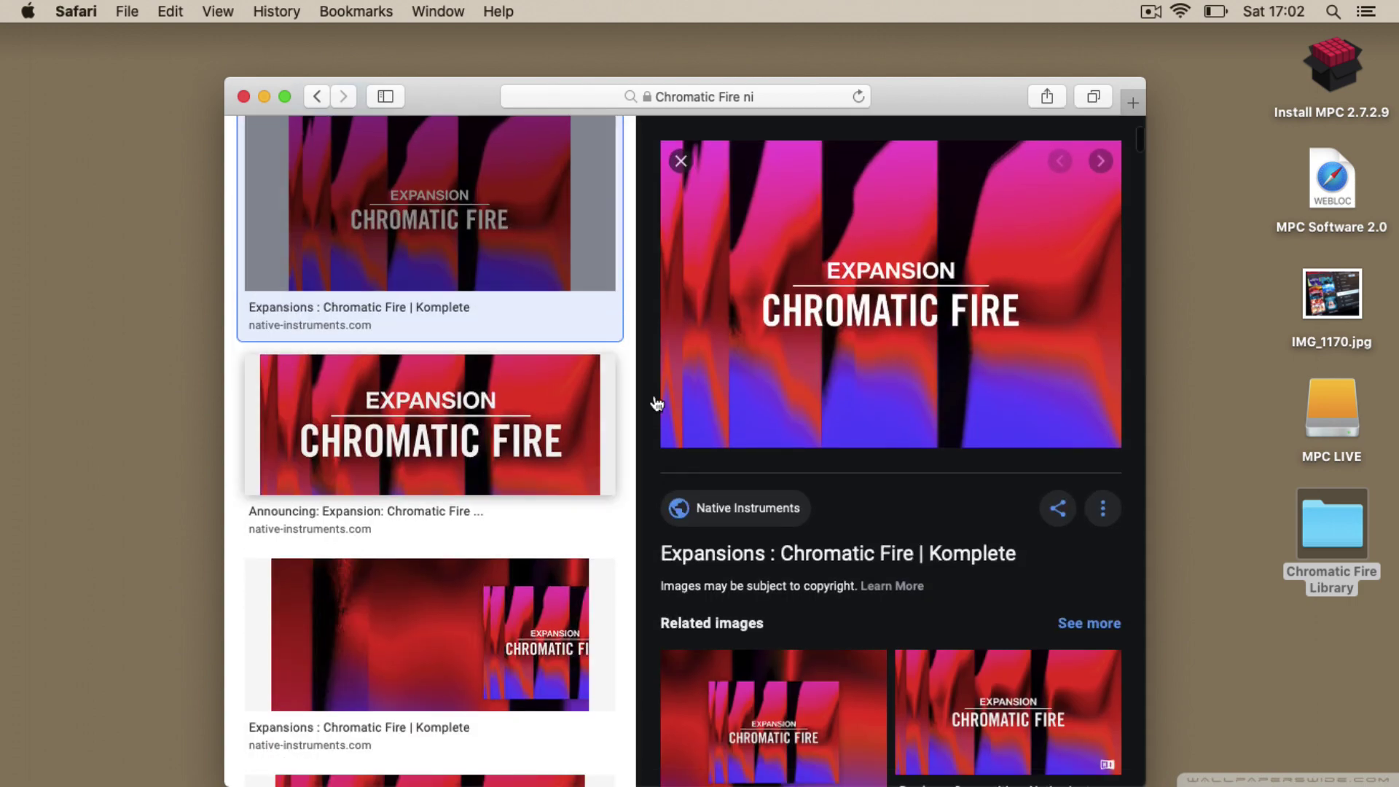
{"action": "left_click_drag", "start_coordinate": [772, 422], "coordinate": [1207, 522]}
Close Safari and open the saved Chromatic Fire artwork in Preview.
{"action": "left_click", "coordinate": [243, 96]}
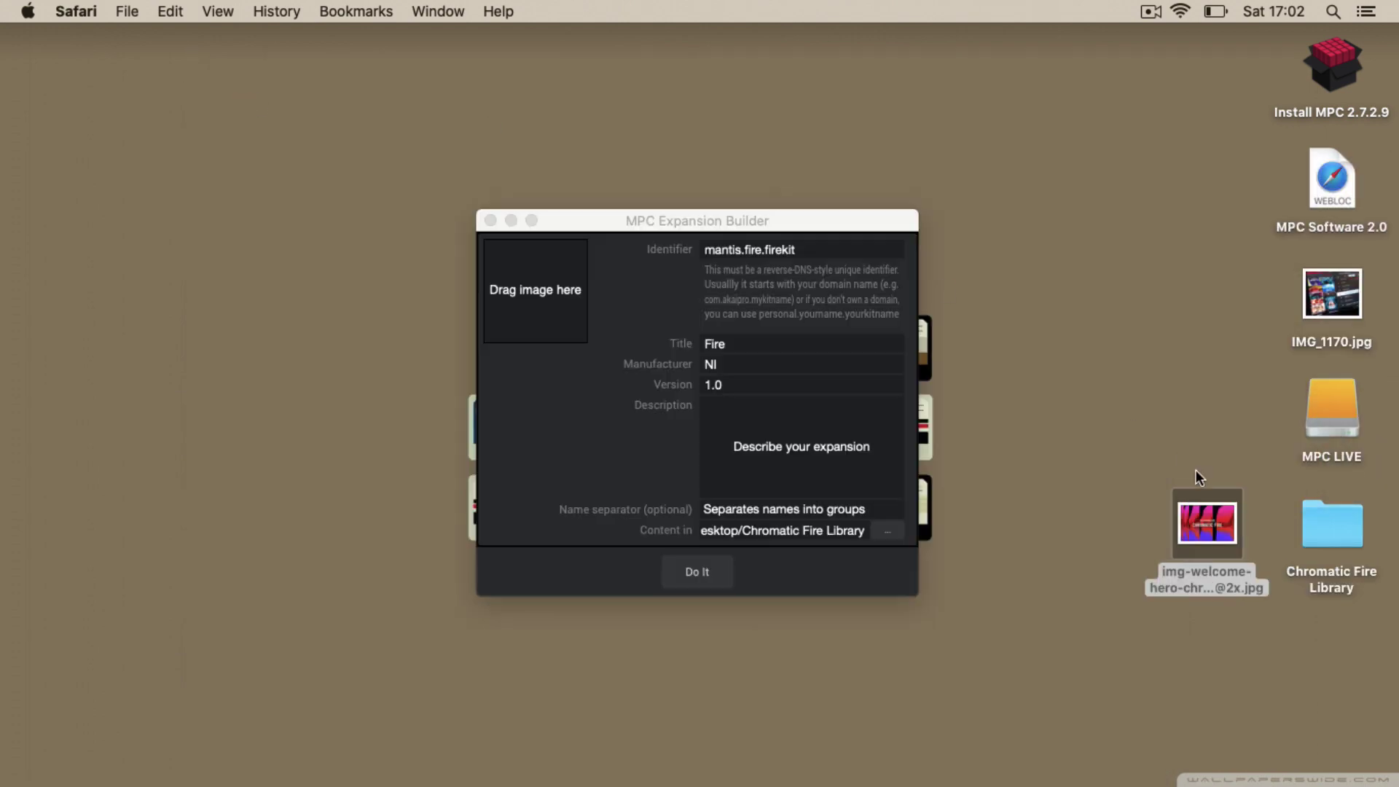
{"action": "double_click", "coordinate": [1212, 528]}
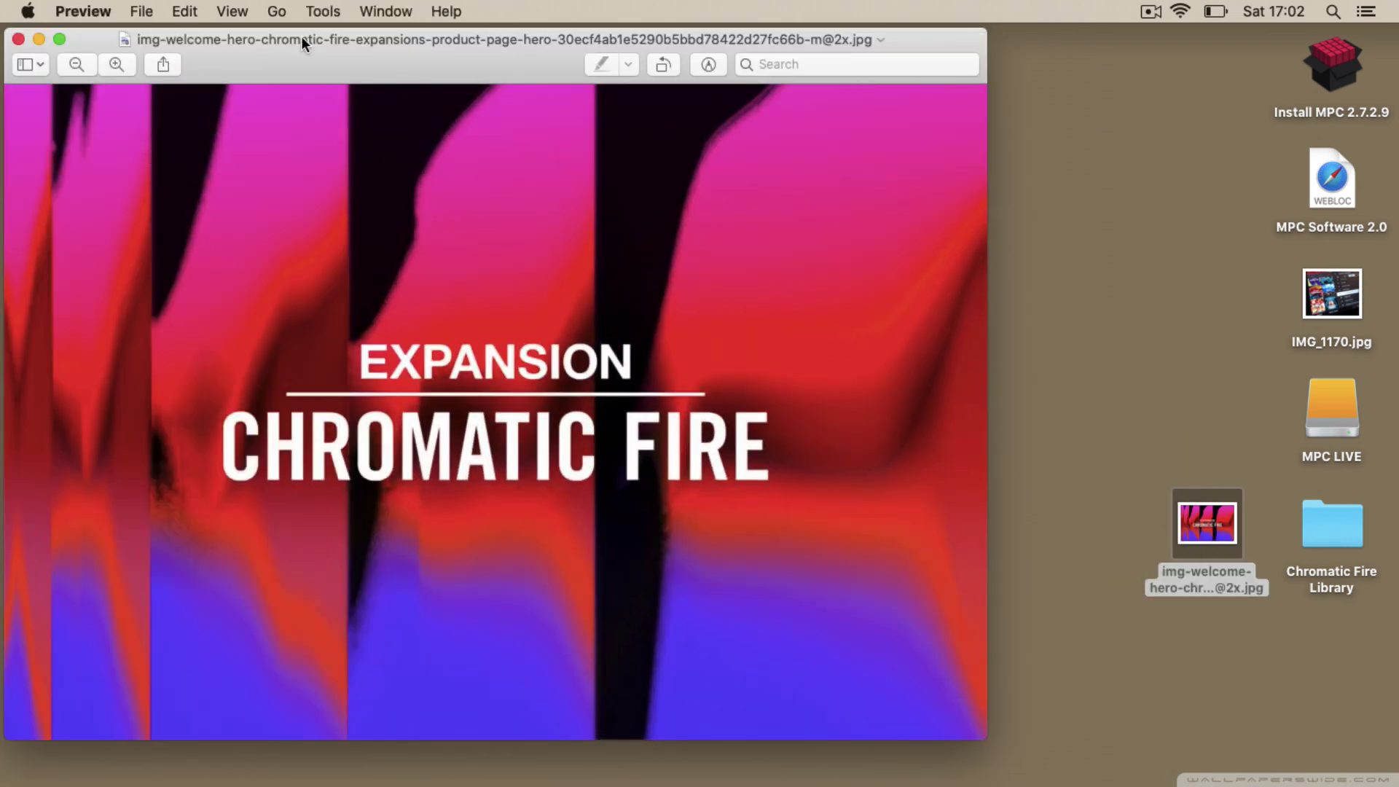
{"action": "left_click_drag", "start_coordinate": [534, 62], "coordinate": [608, 15]}
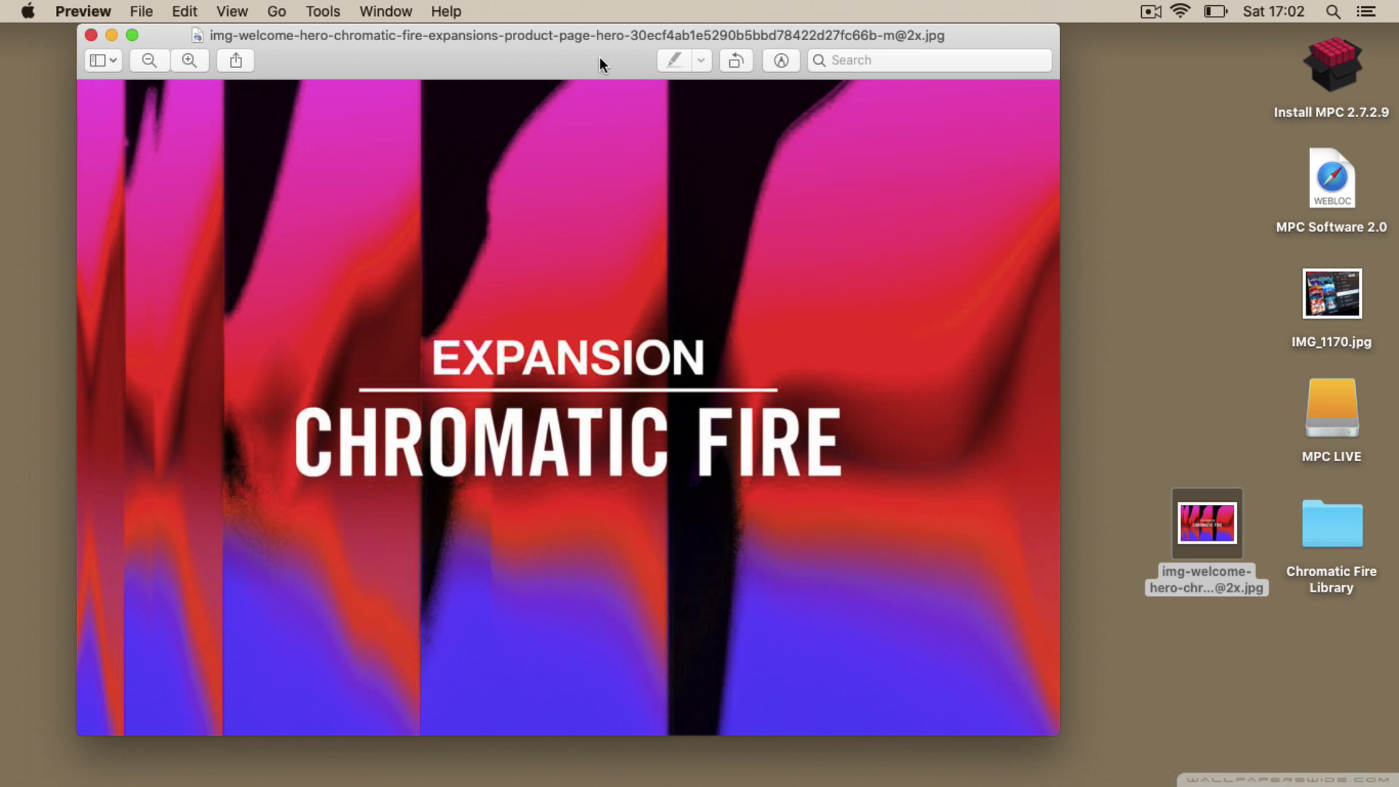
{"action": "left_click_drag", "start_coordinate": [598, 55], "coordinate": [653, 54]}
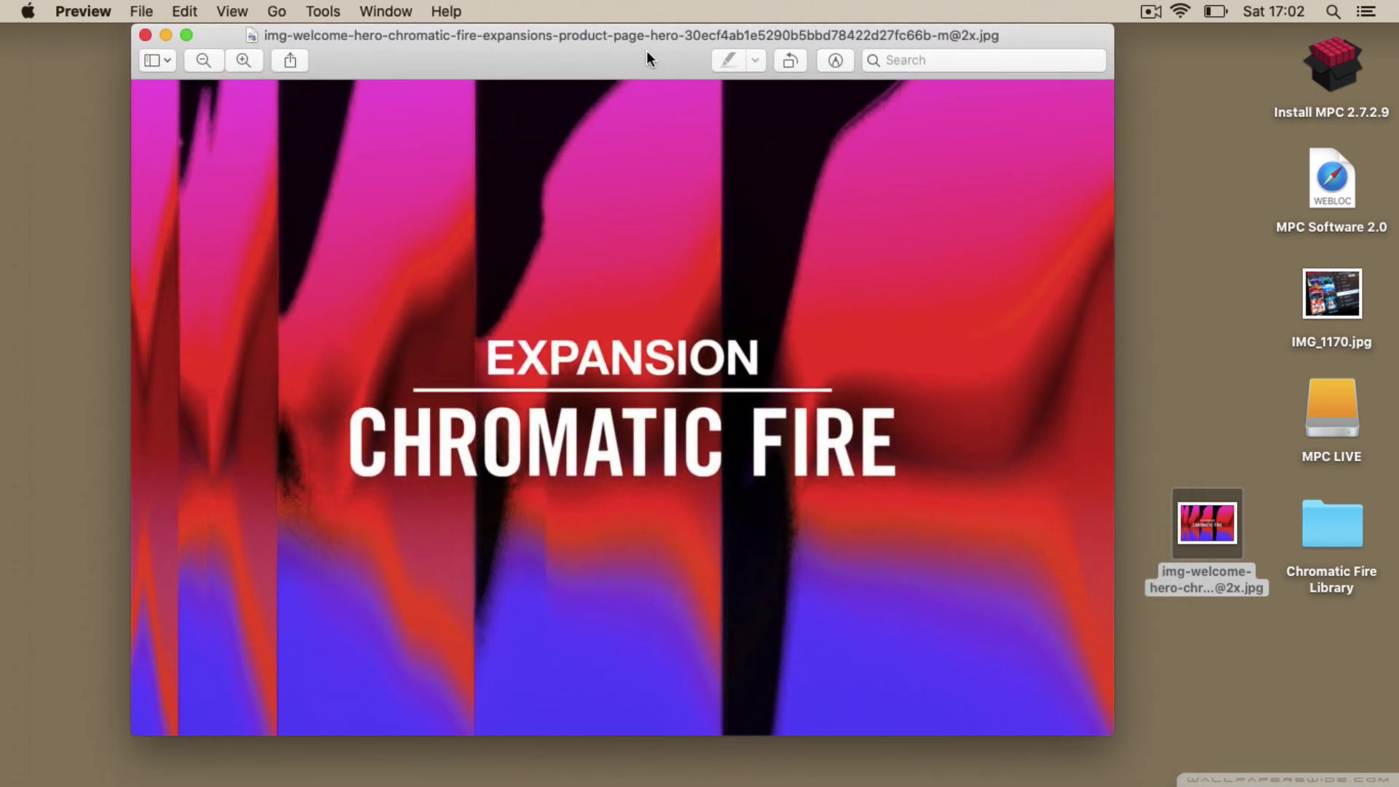
Crop the artwork to a square around its title and save it.
{"action": "left_click", "coordinate": [845, 59]}
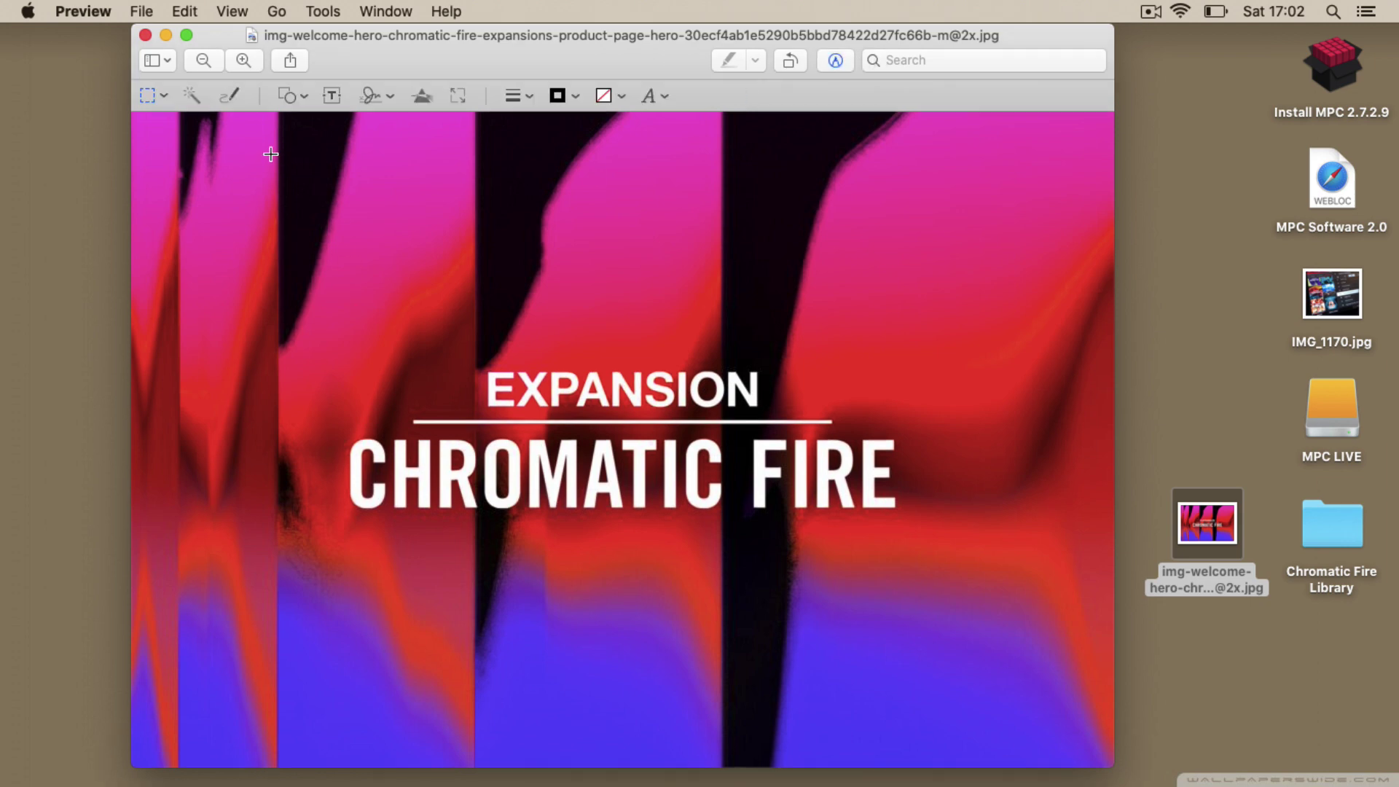
{"action": "left_click_drag", "start_coordinate": [264, 122], "coordinate": [902, 760]}
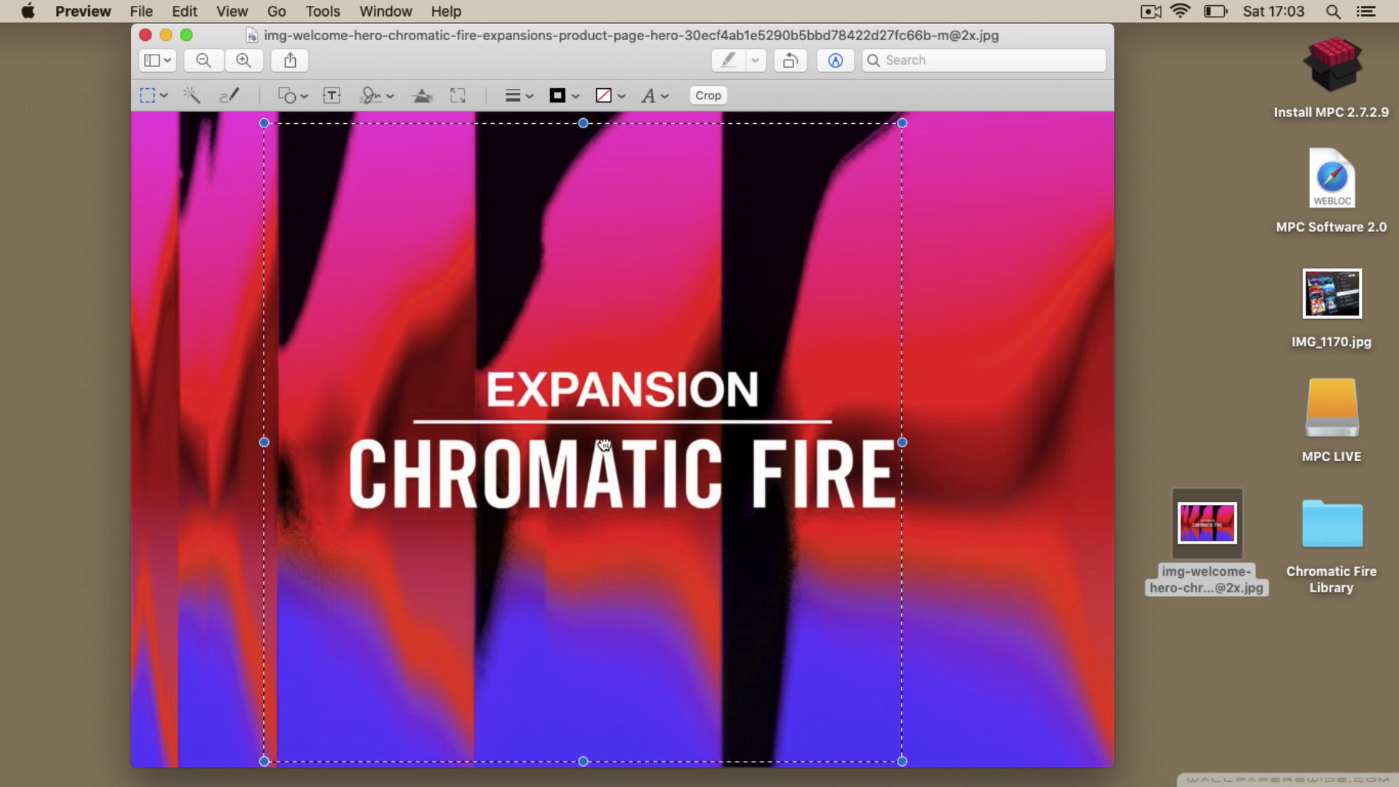
{"action": "left_click_drag", "start_coordinate": [604, 445], "coordinate": [641, 442]}
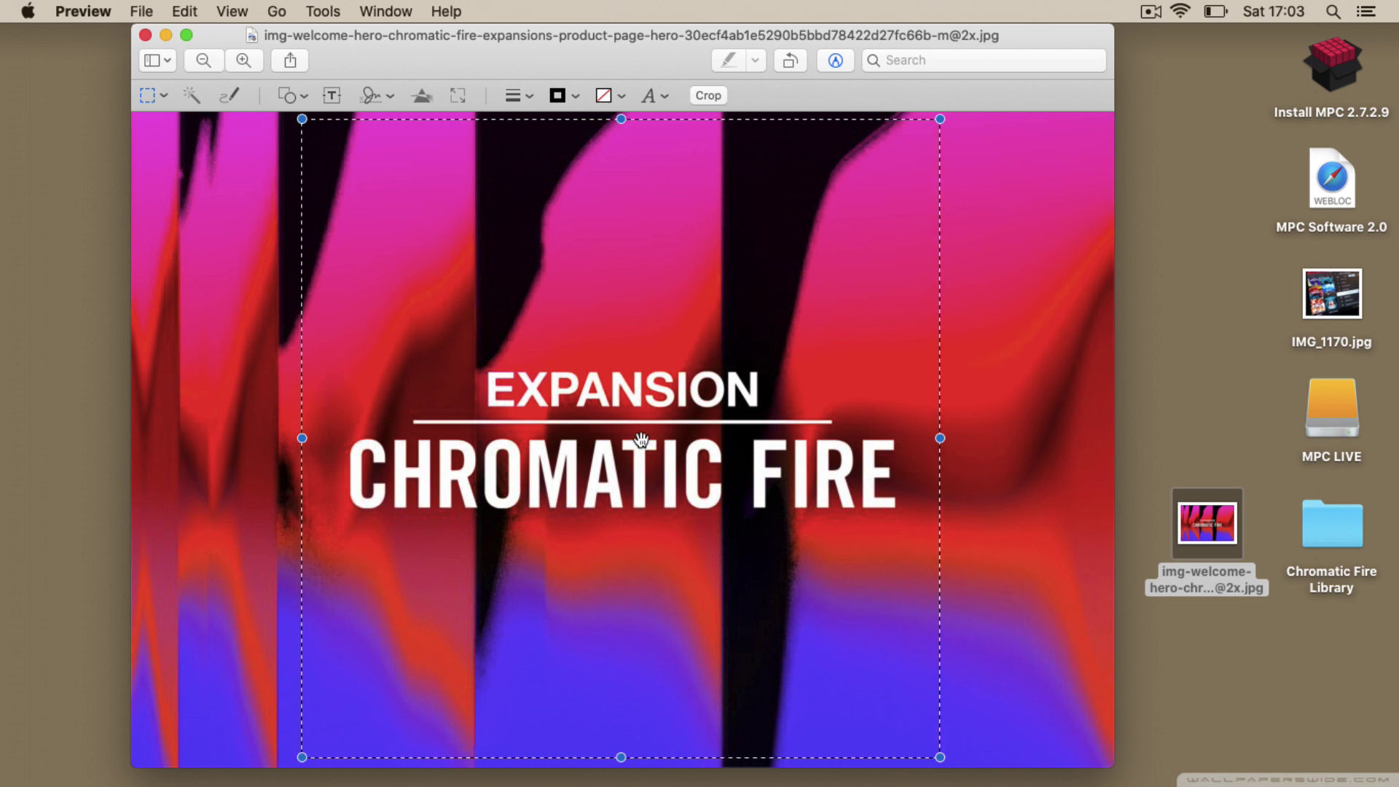
{"action": "left_click_drag", "start_coordinate": [641, 441], "coordinate": [648, 442]}
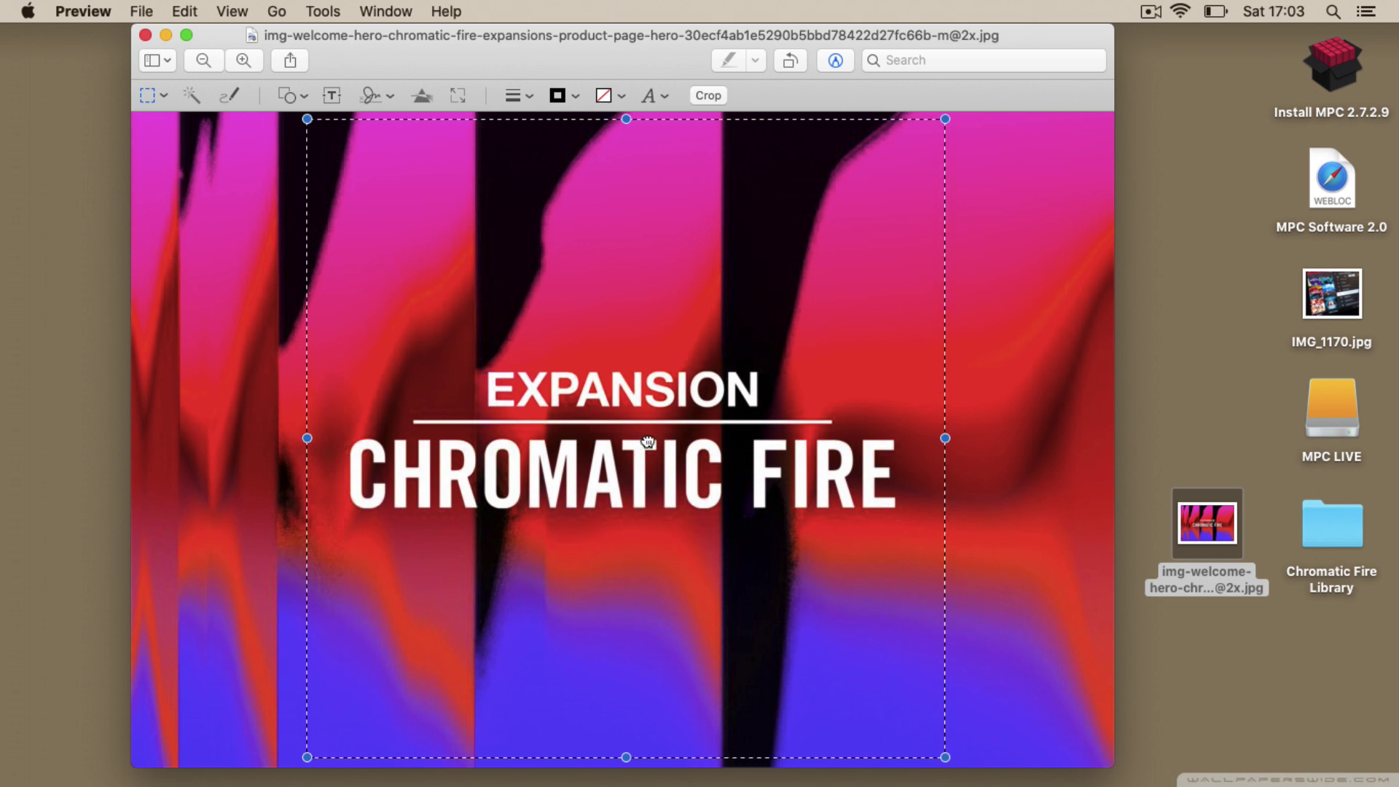
{"action": "left_click", "coordinate": [710, 94]}
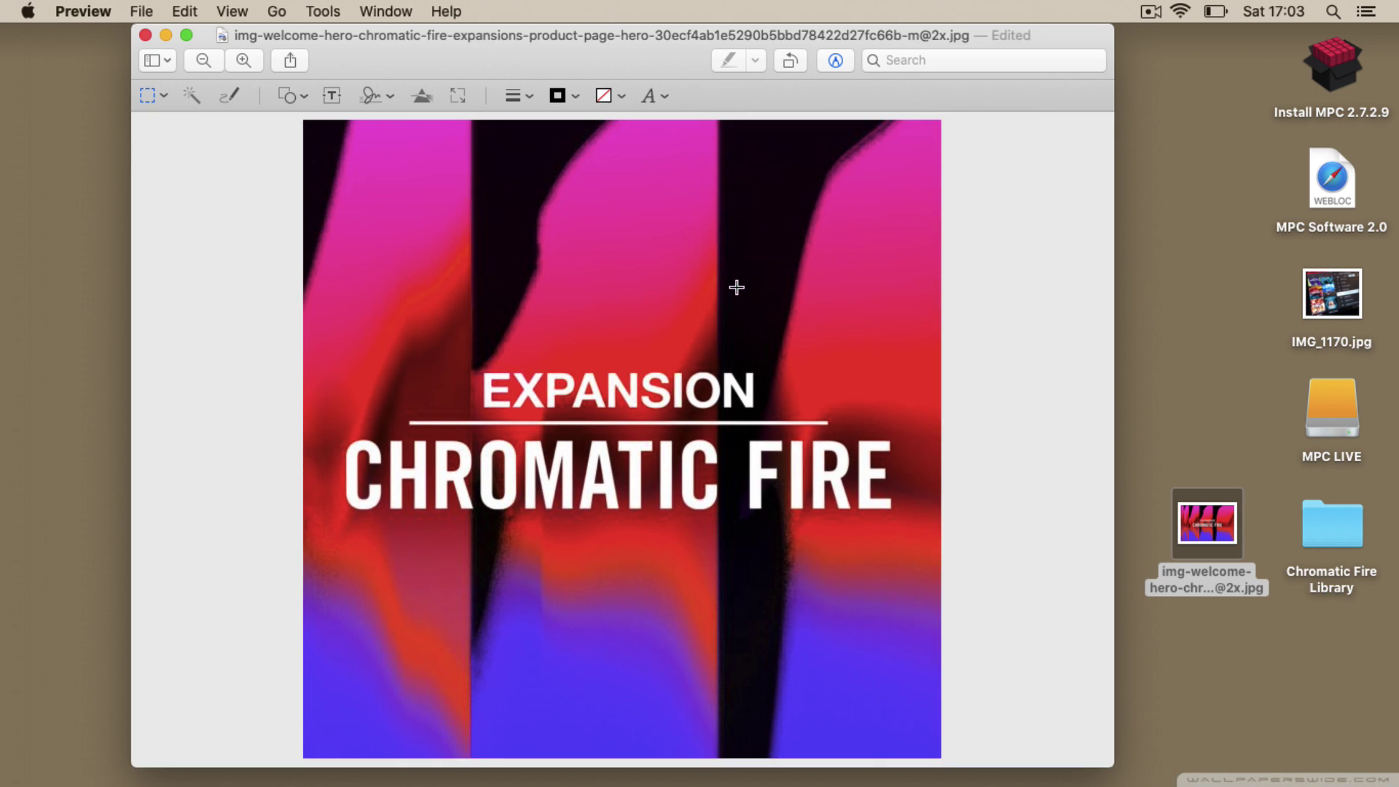
{"action": "left_click", "coordinate": [141, 10]}
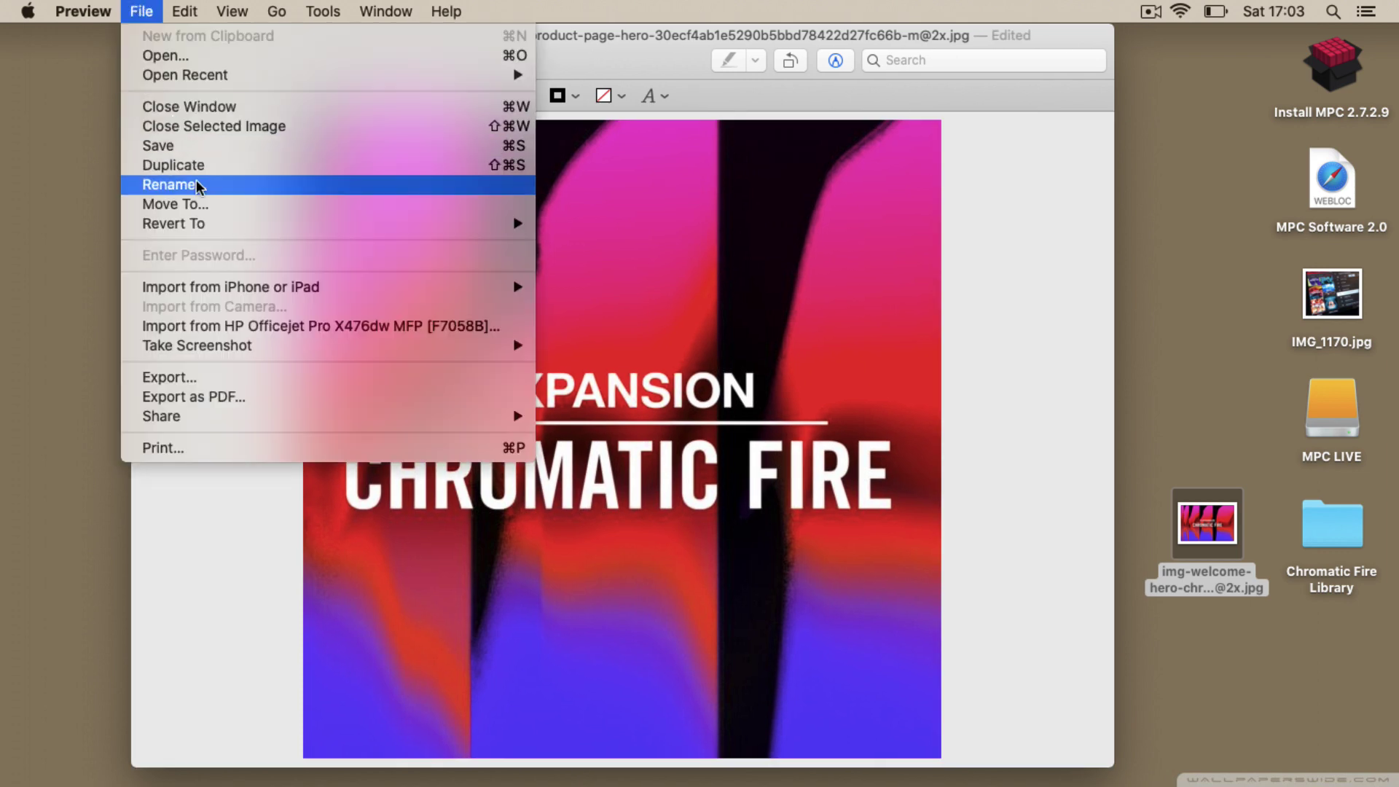
{"action": "left_click", "coordinate": [190, 146]}
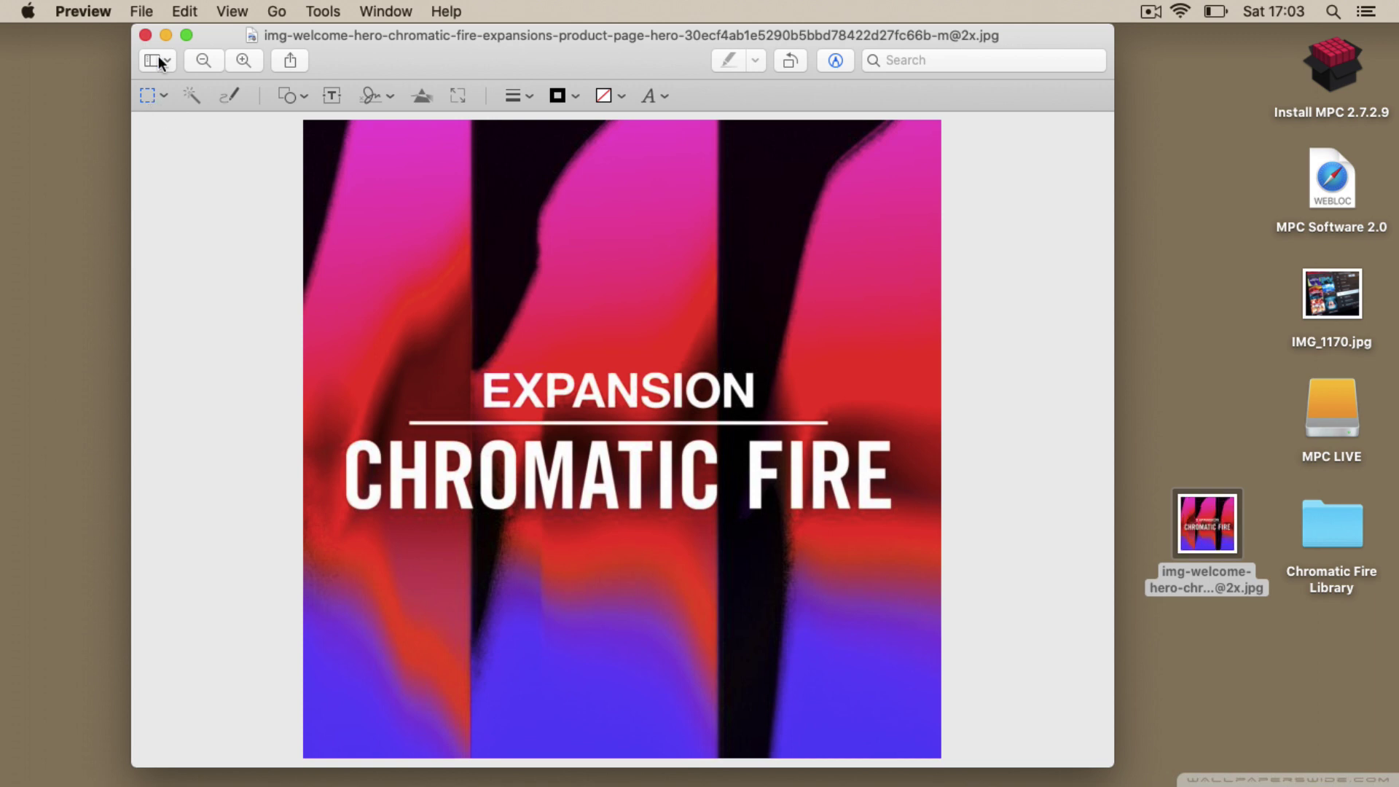
Set the cropped artwork as the expansion image, add the description 'NI Pac', and run Do It.
{"action": "left_click", "coordinate": [150, 33]}
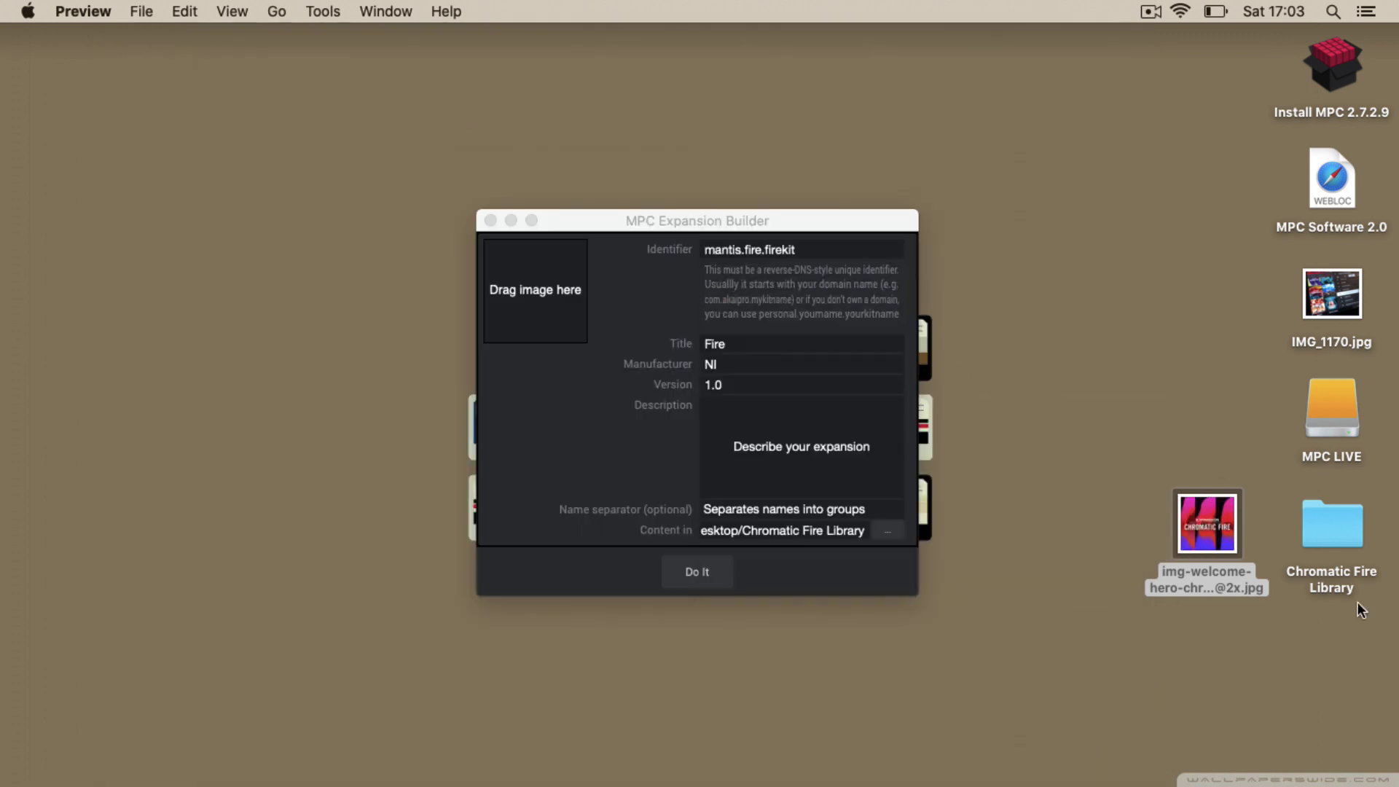
{"action": "left_click_drag", "start_coordinate": [1228, 533], "coordinate": [550, 264]}
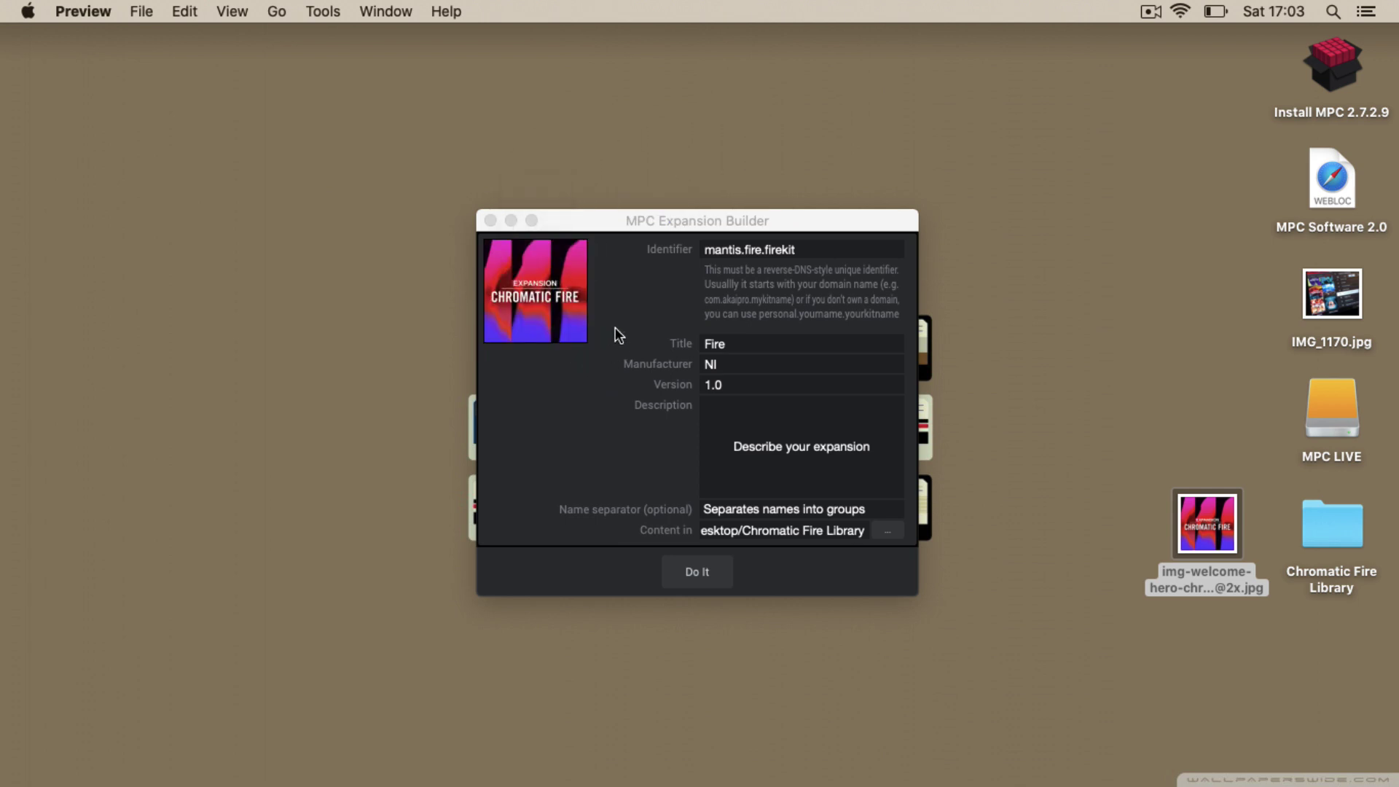
{"action": "left_click", "coordinate": [780, 448]}
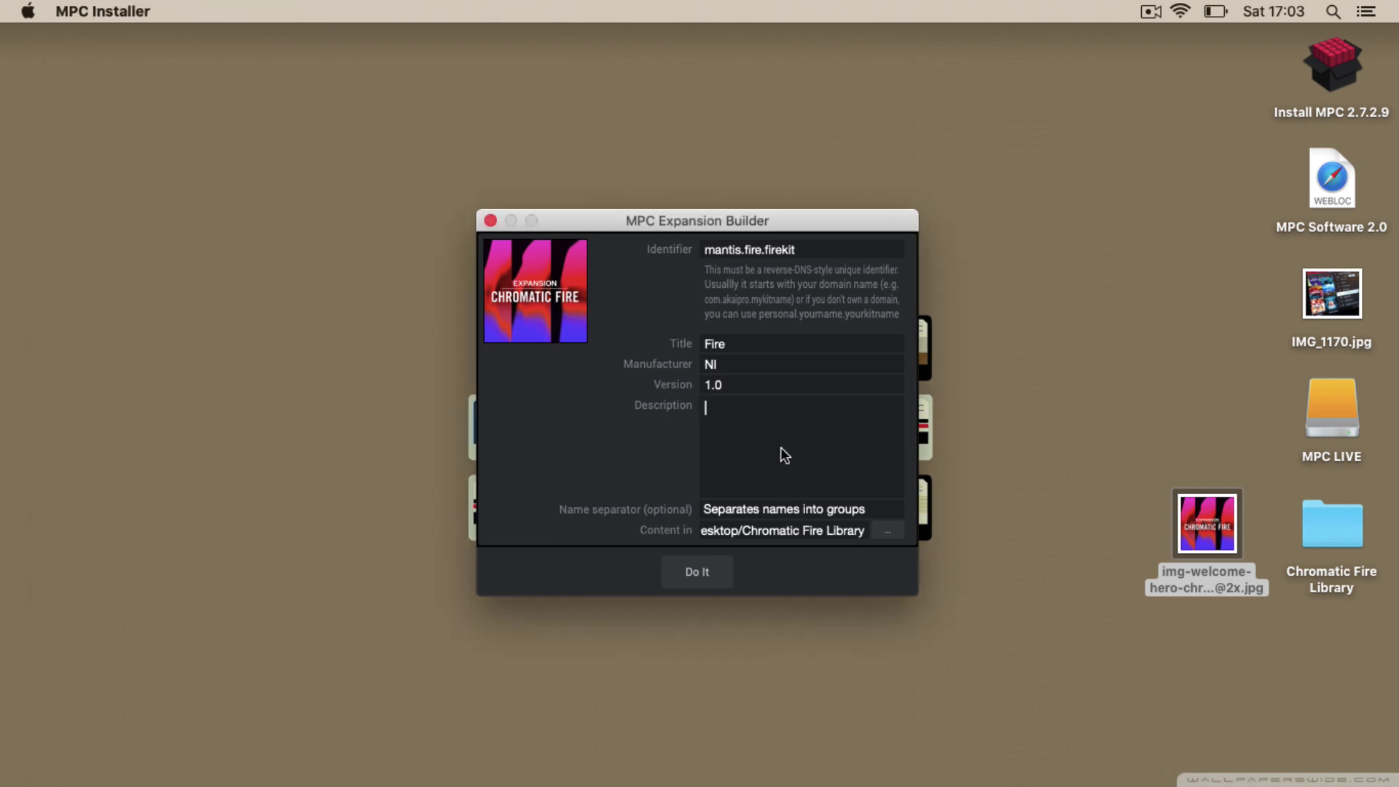
{"action": "type", "text": "NI Pack"}
{"action": "left_click", "coordinate": [715, 569]}
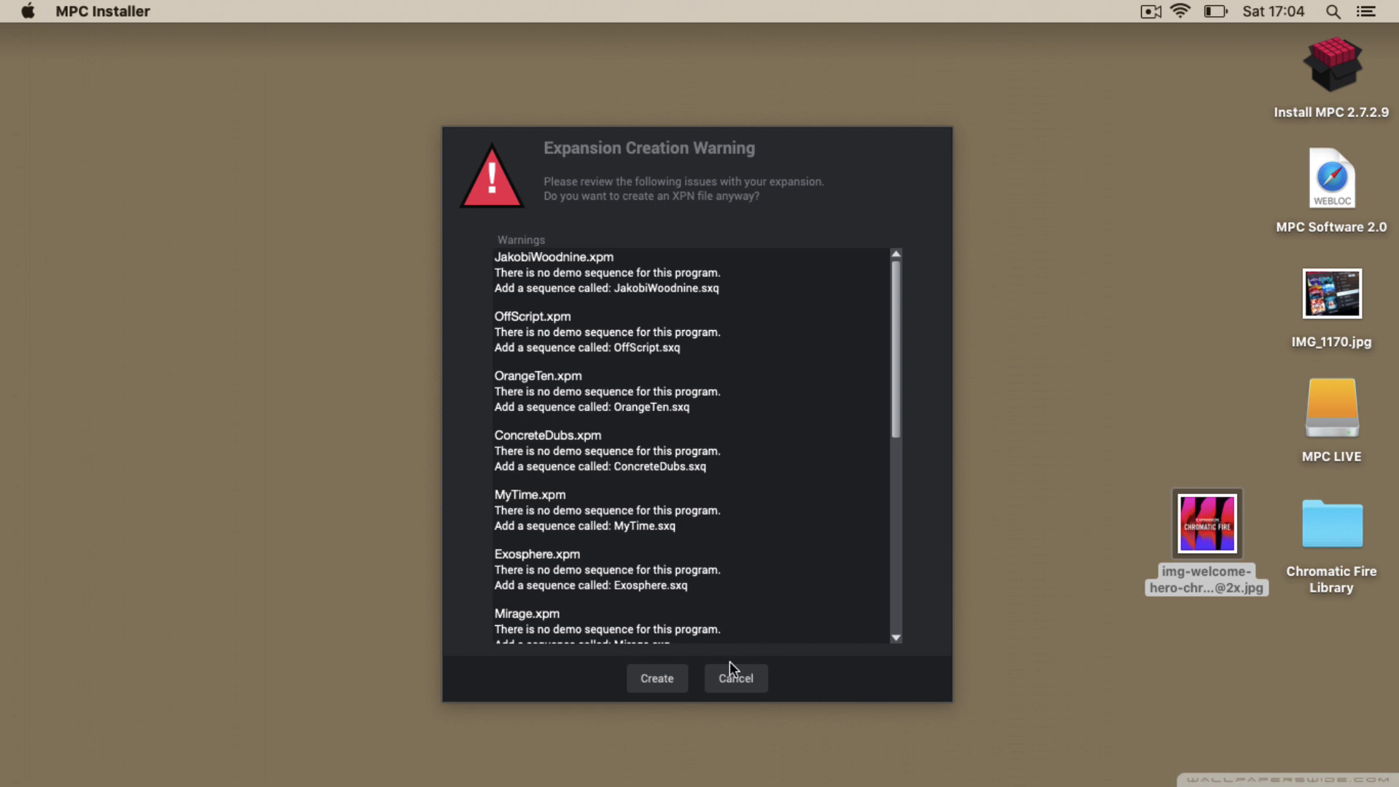
Accept the expansion creation warnings and proceed to saving the XPN file.
{"action": "left_click", "coordinate": [662, 683]}
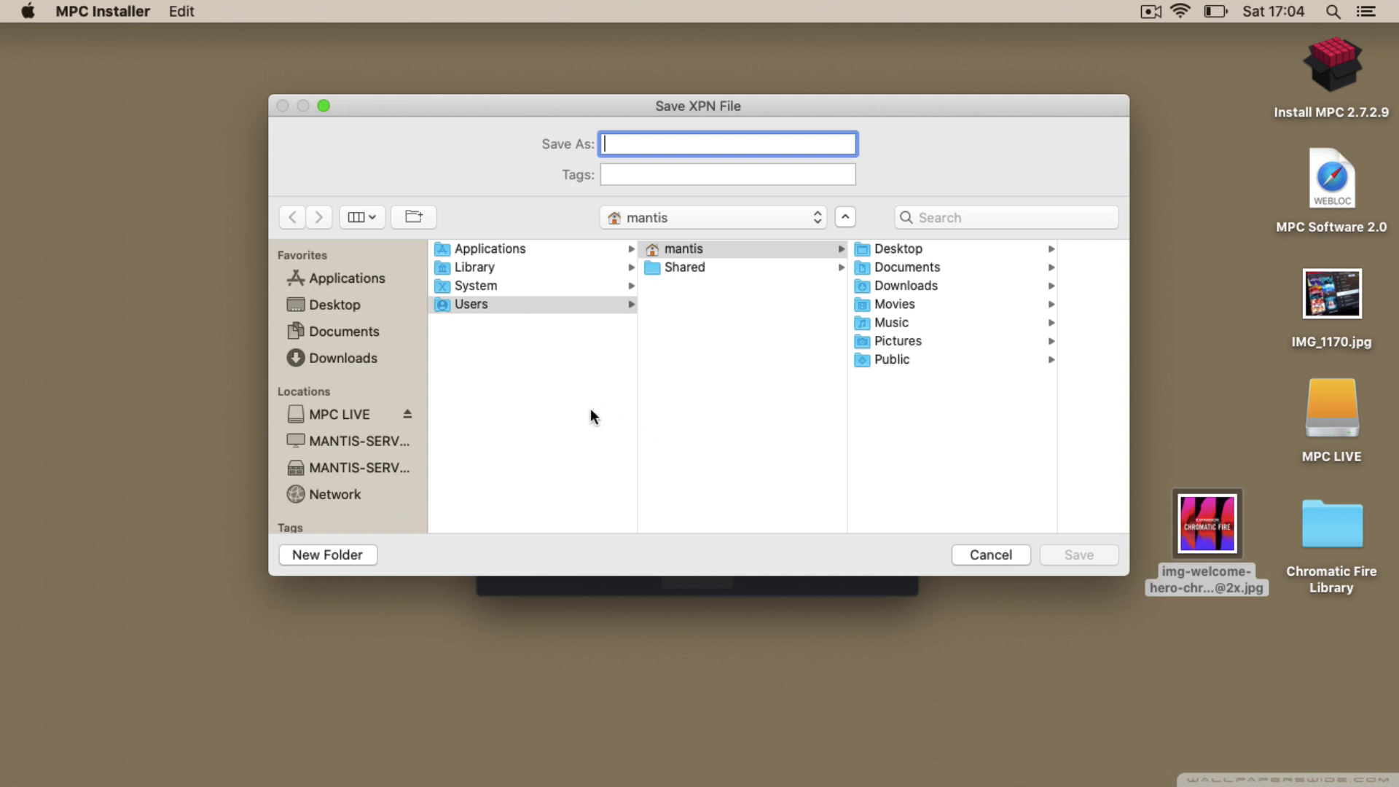
Save the expansion as 'Fire' in the Desktop's Chromatic Fire Library folder to start building.
{"action": "left_click", "coordinate": [339, 304]}
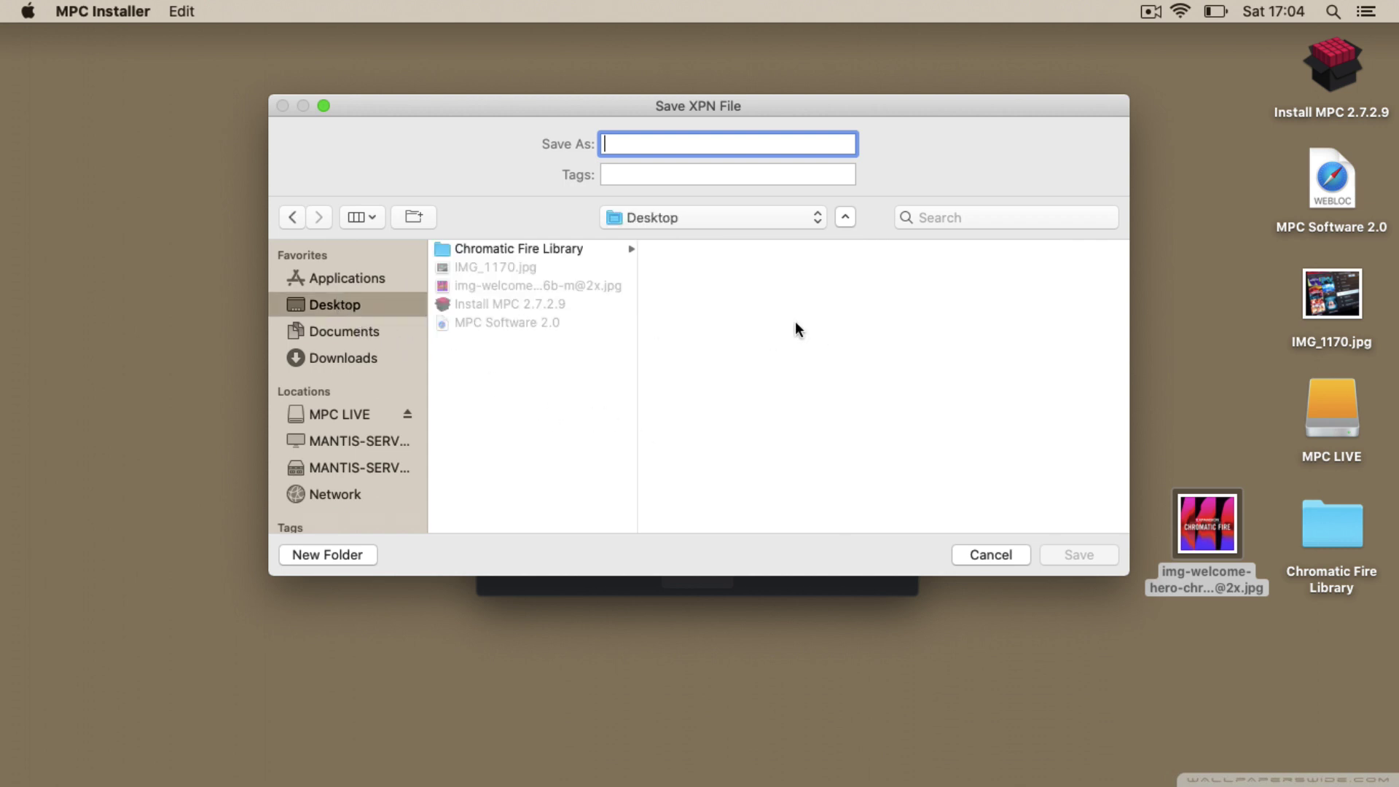
{"action": "left_click", "coordinate": [567, 246]}
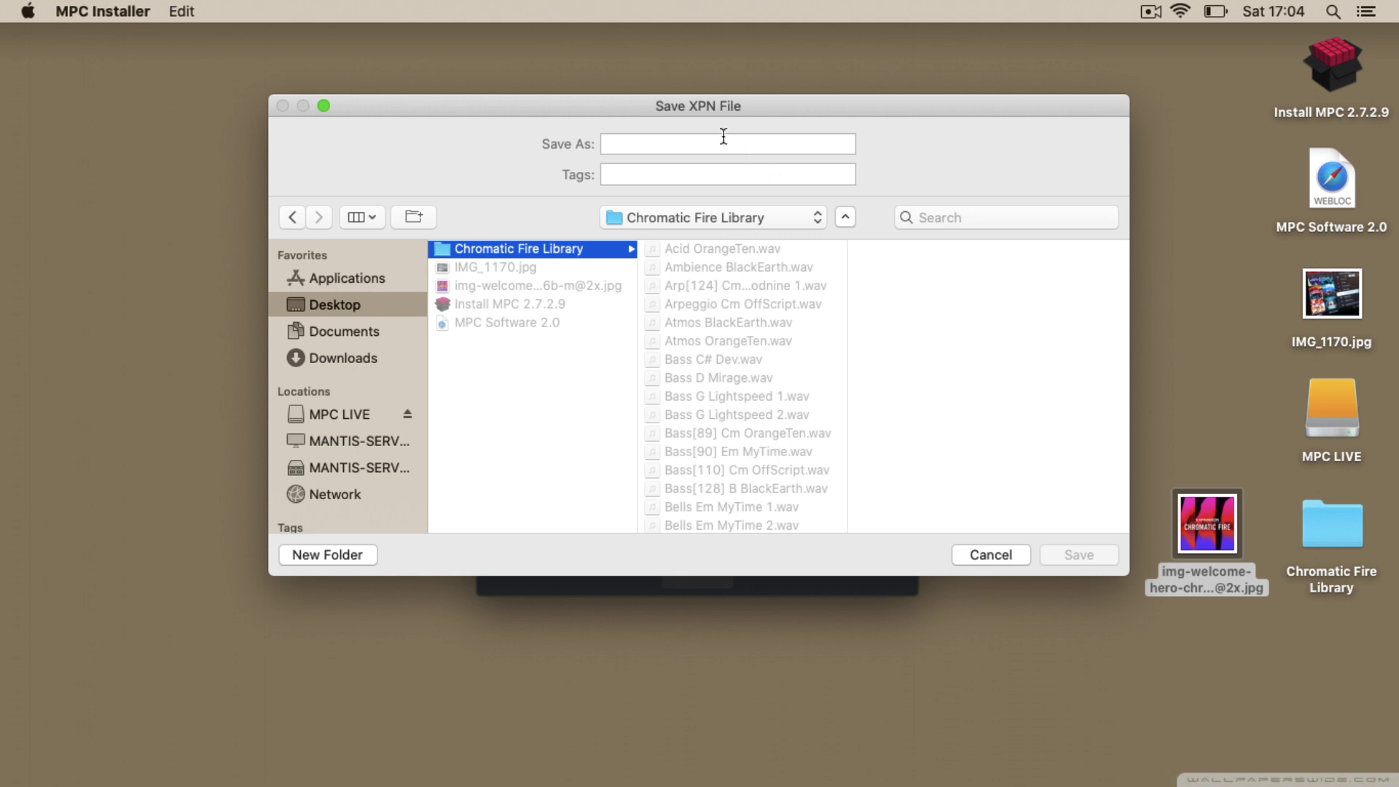
{"action": "left_click", "coordinate": [651, 145]}
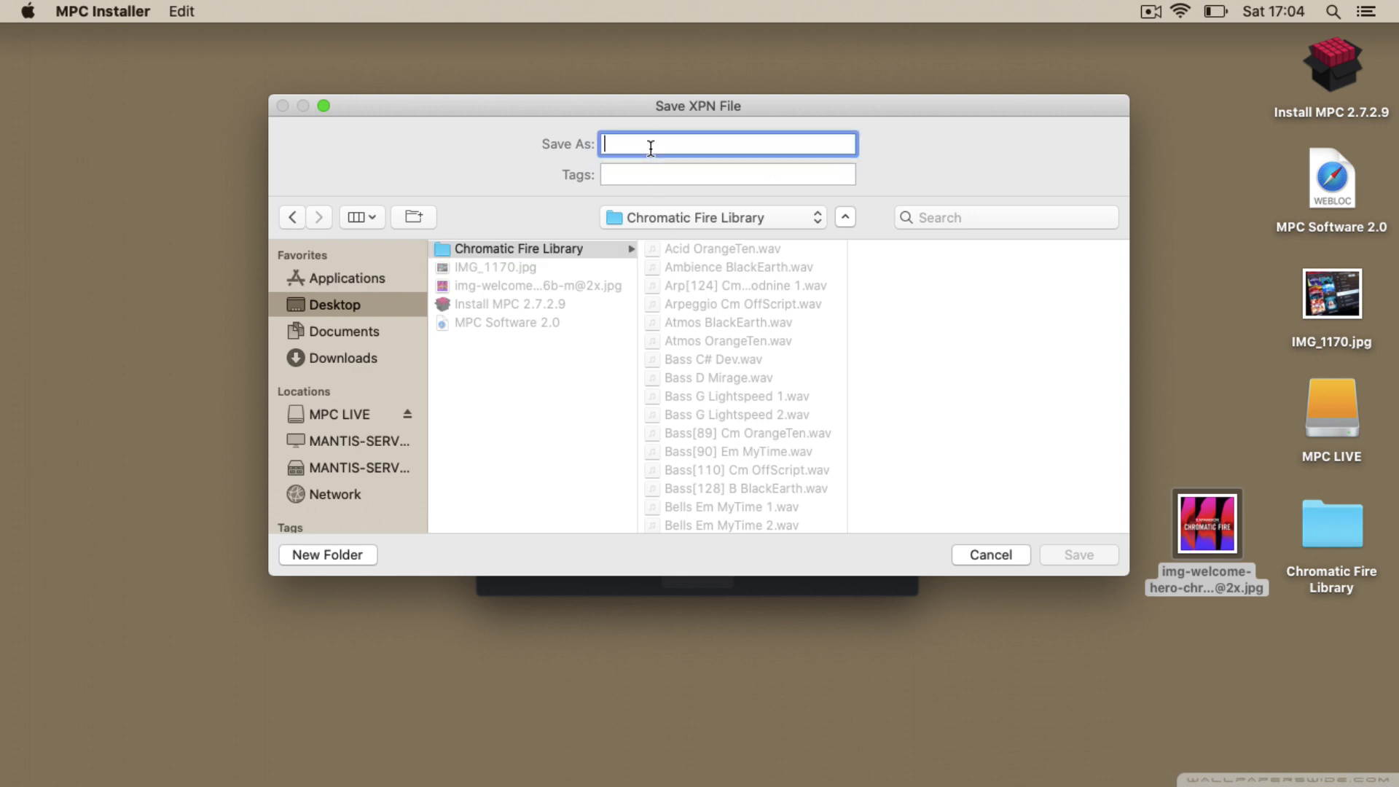
{"action": "type", "text": "Fire"}
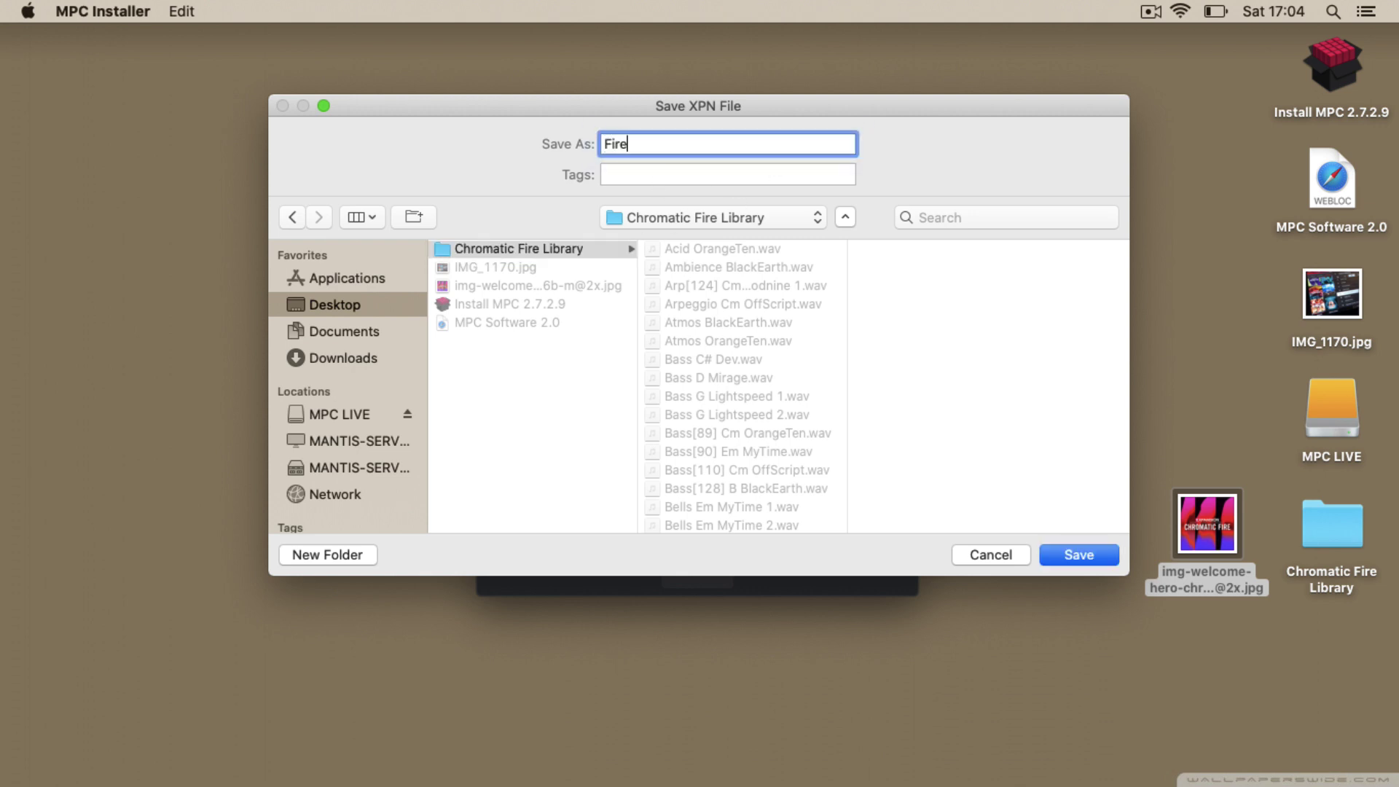
{"action": "left_click", "coordinate": [1077, 556]}
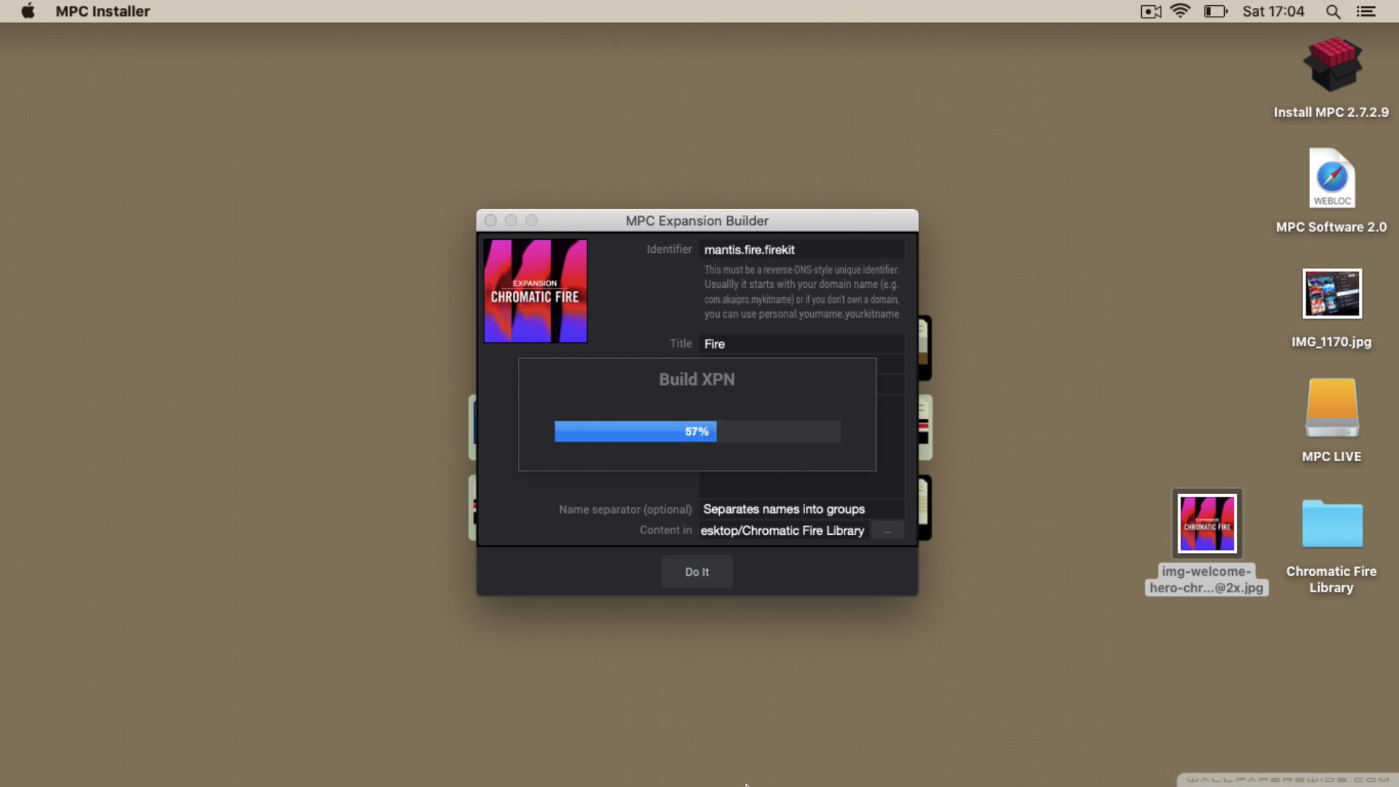
{"action": "mouse_move", "coordinate": [939, 772]}
Dismiss MPC's audio-device prompt through Preferences and shift the MPC window left beside the builder.
{"action": "left_click_drag", "start_coordinate": [750, 221], "coordinate": [1210, 172]}
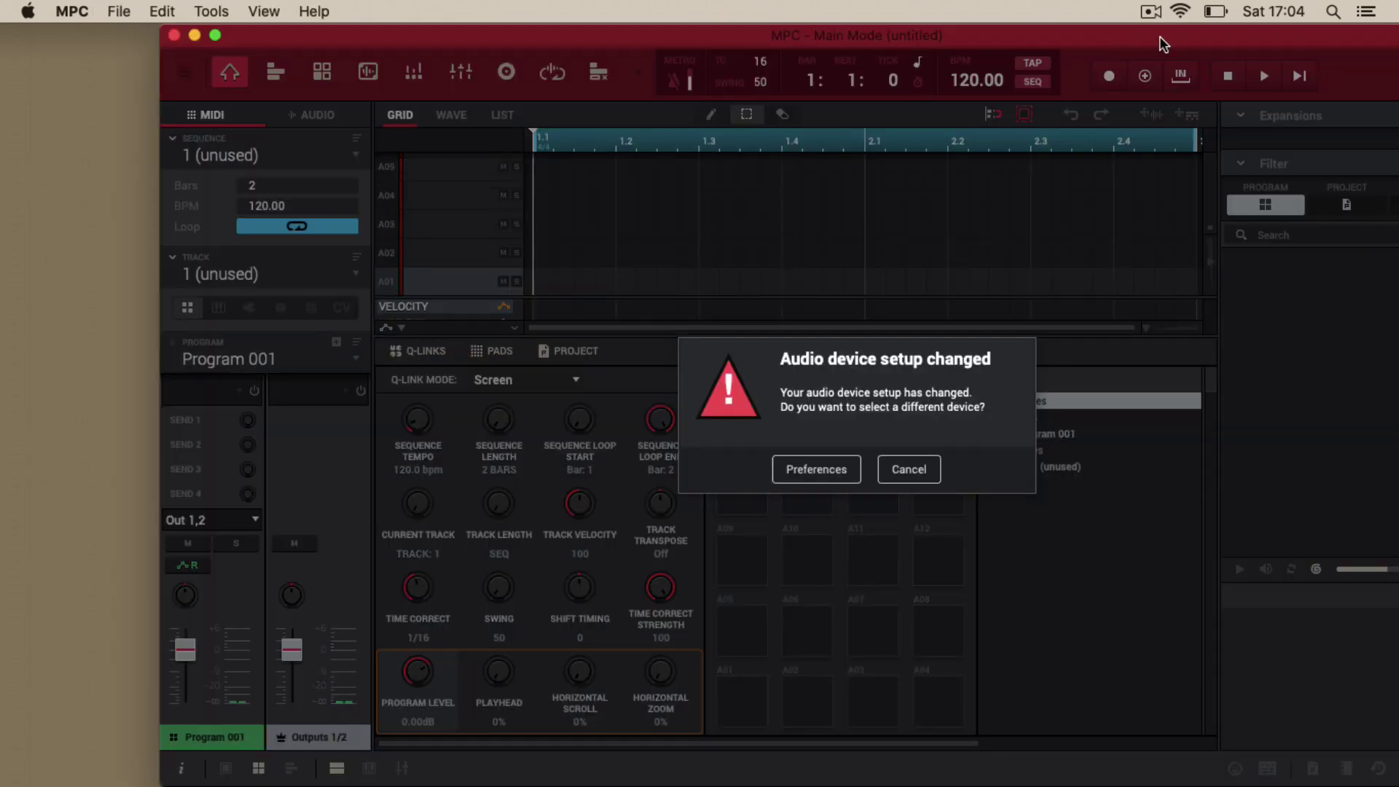
{"action": "left_click_drag", "start_coordinate": [1160, 37], "coordinate": [965, 25]}
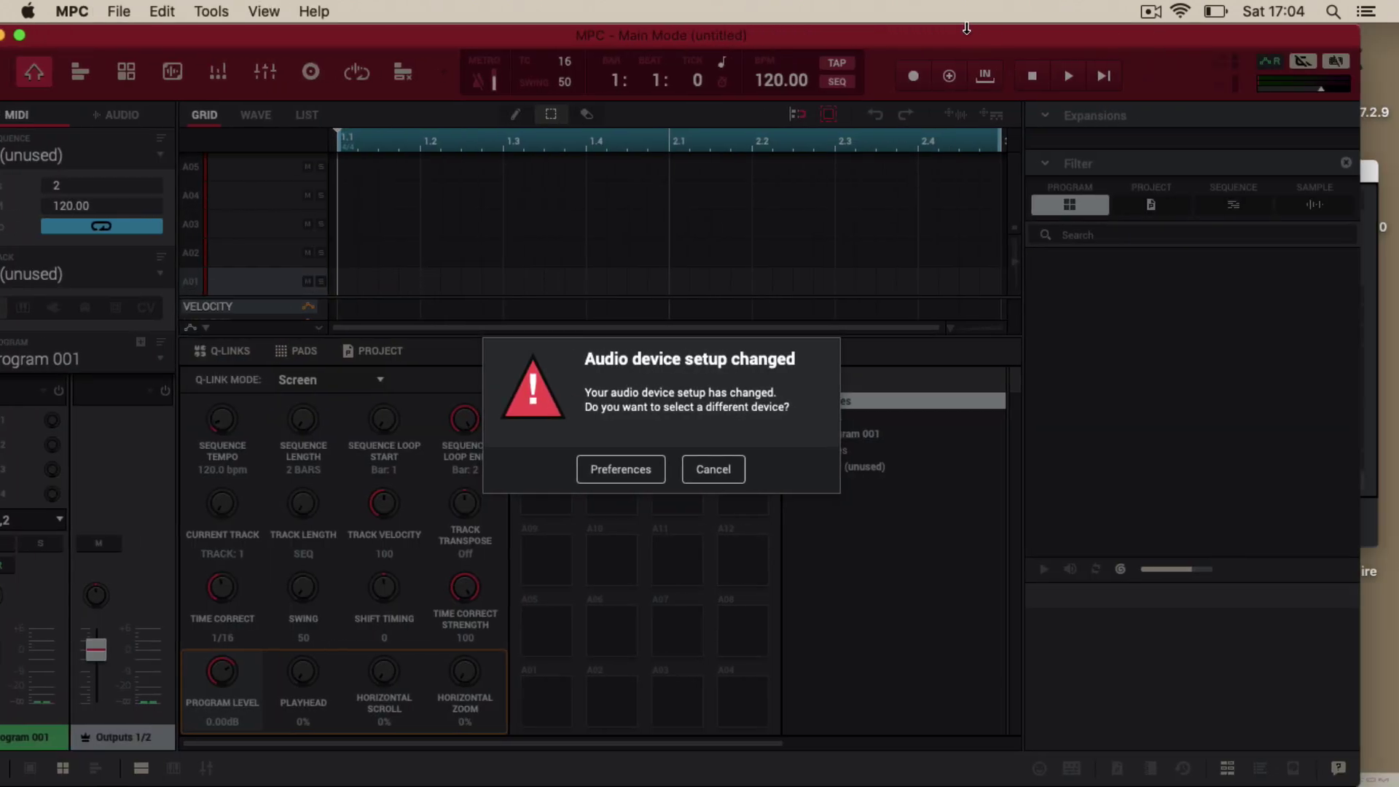
{"action": "left_click", "coordinate": [620, 469]}
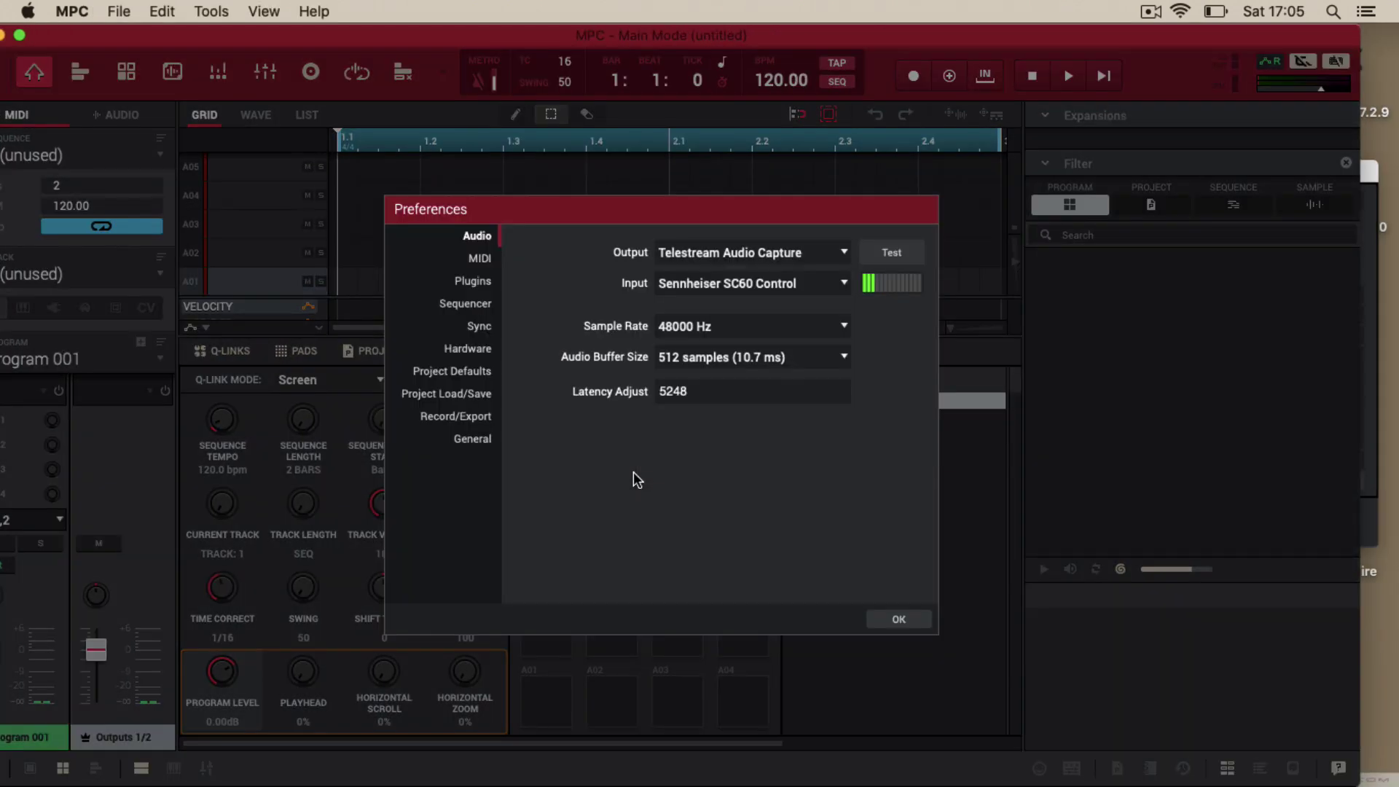
{"action": "left_click", "coordinate": [899, 620]}
{"action": "left_click_drag", "start_coordinate": [1192, 40], "coordinate": [1114, 6]}
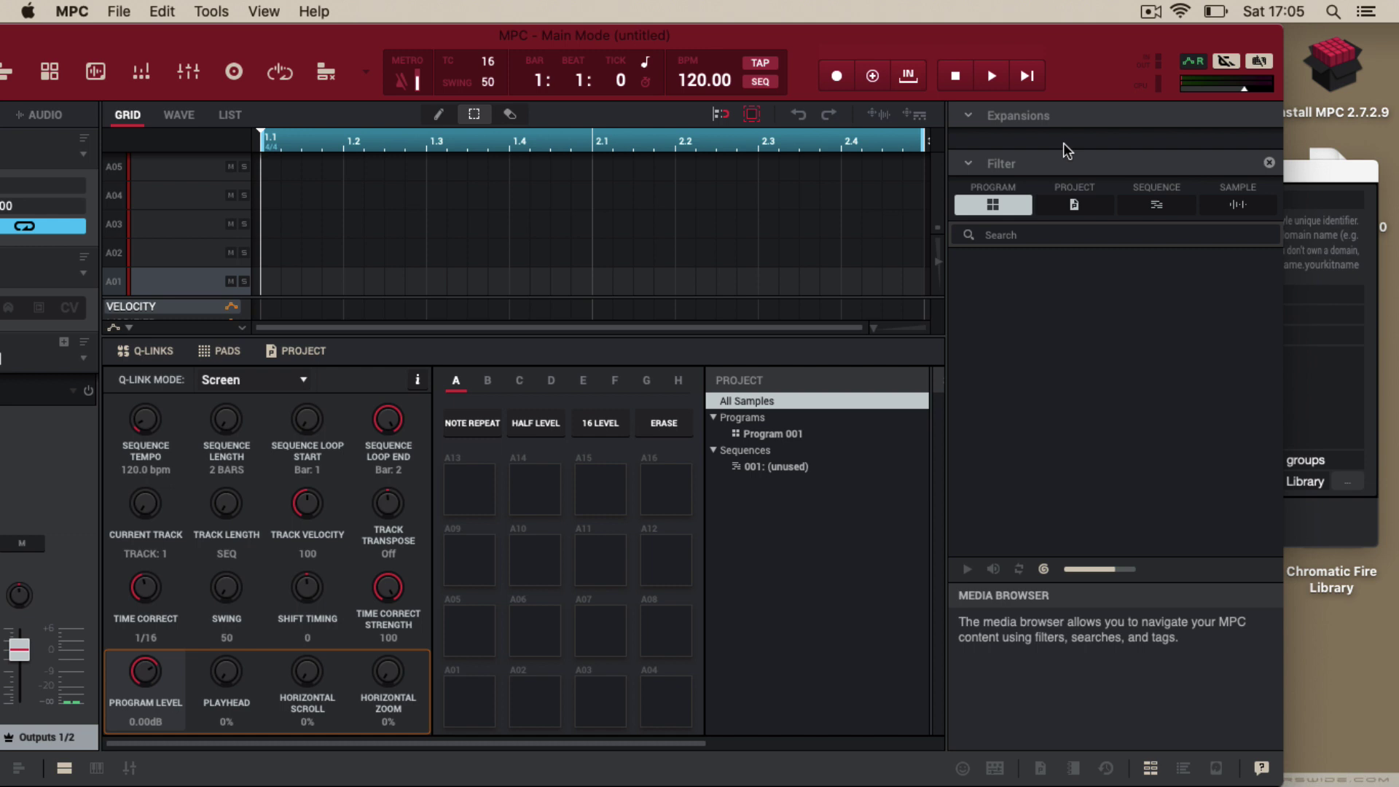
Acknowledge the 'XPN created' message, close Expansion Builder, and select the Chromatic Fire Library folder.
{"action": "left_click_drag", "start_coordinate": [1059, 35], "coordinate": [815, 7]}
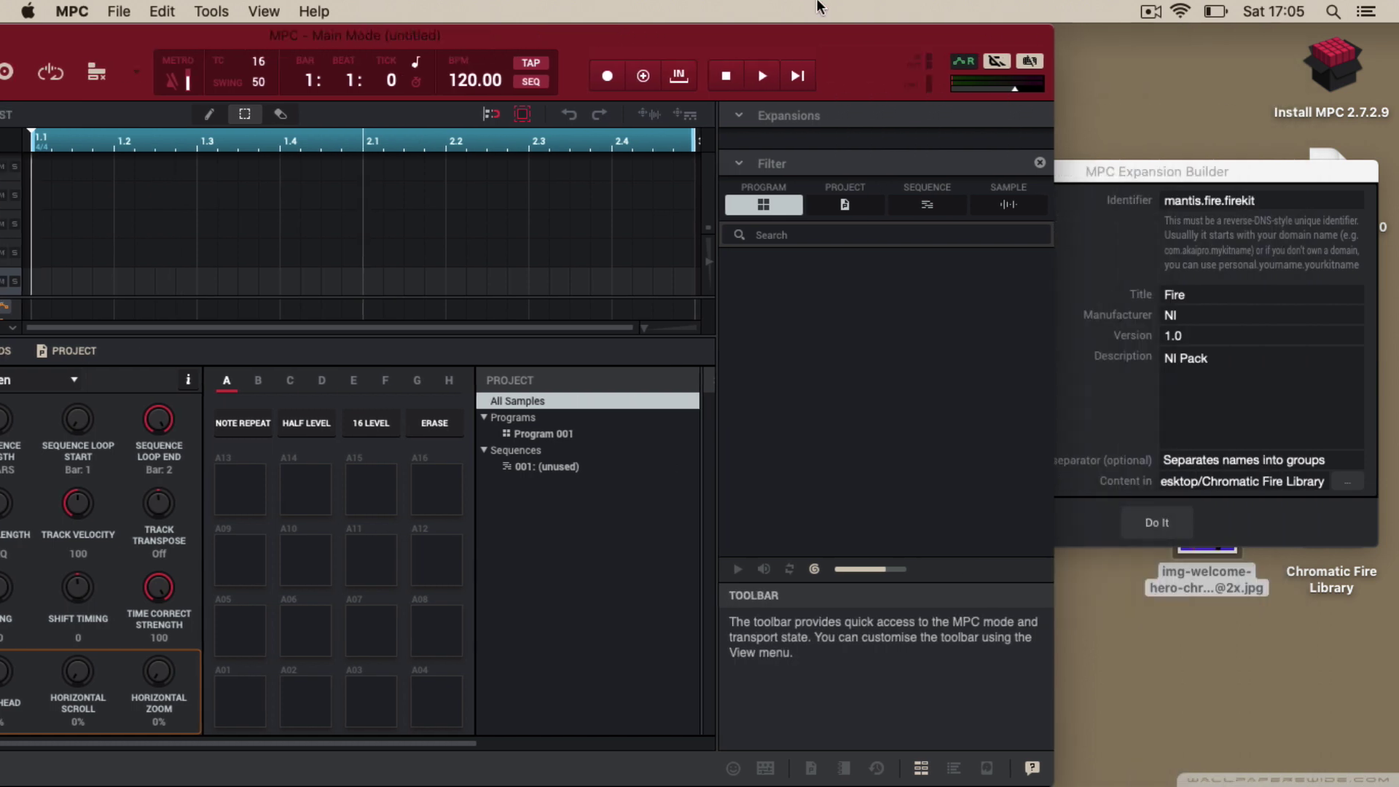
{"action": "left_click", "coordinate": [1112, 182]}
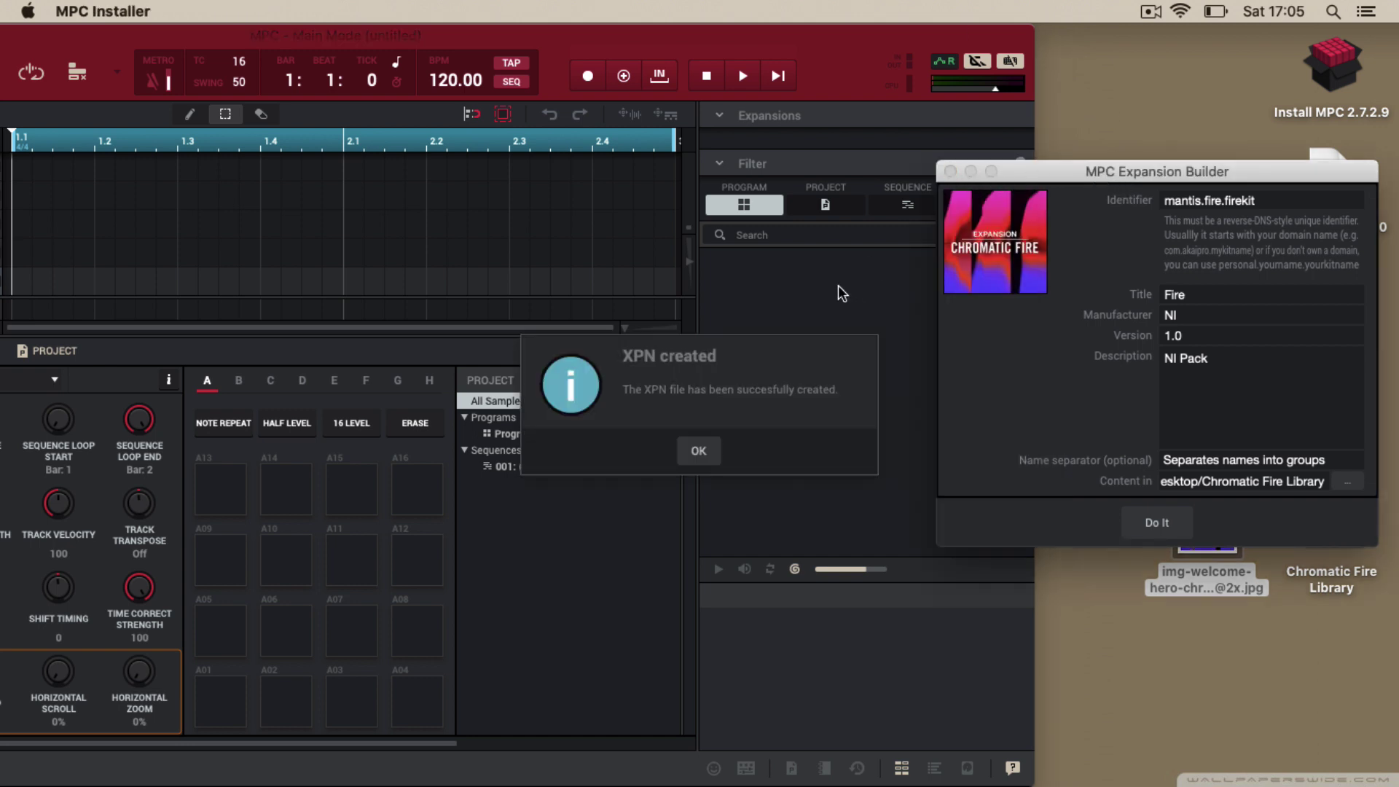
{"action": "left_click", "coordinate": [699, 453]}
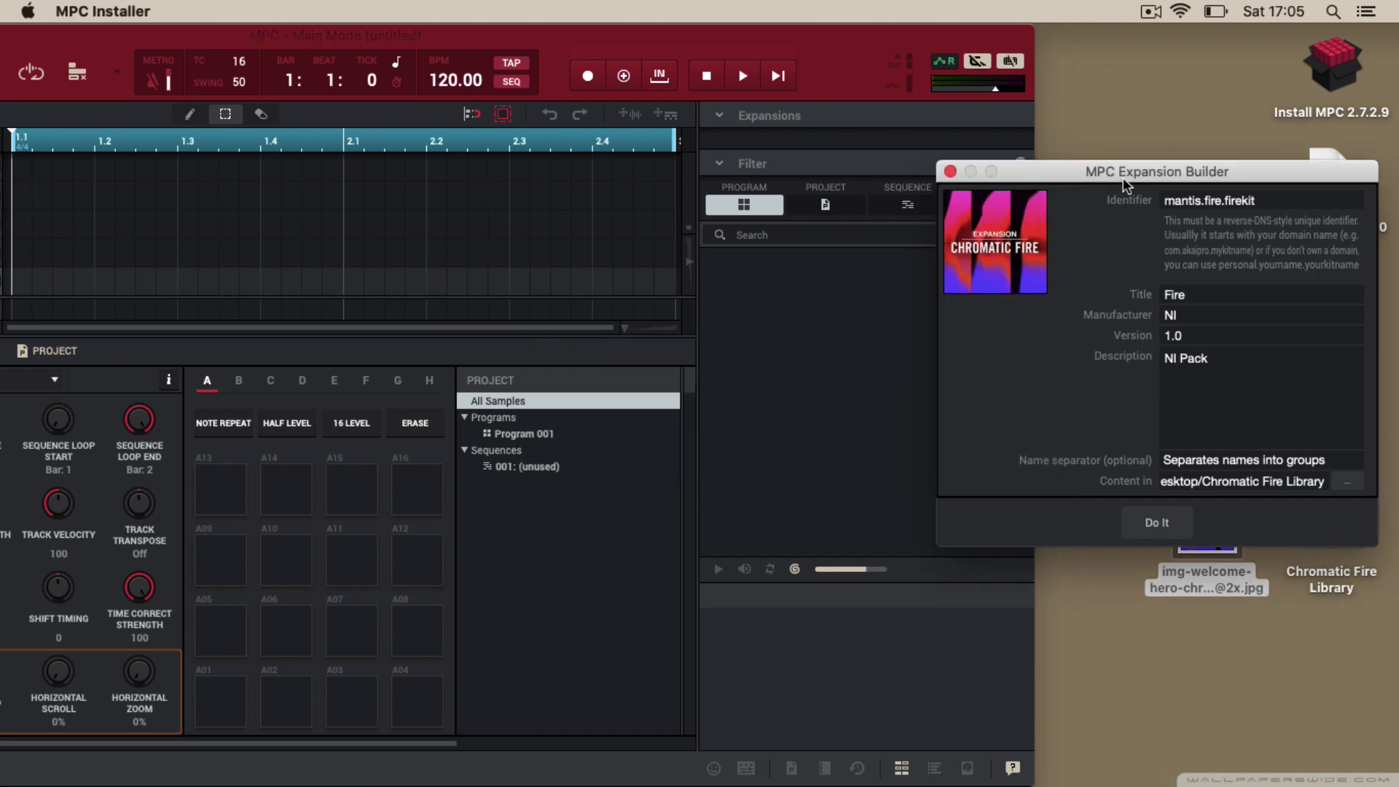
{"action": "left_click", "coordinate": [951, 172]}
{"action": "left_click", "coordinate": [1339, 546]}
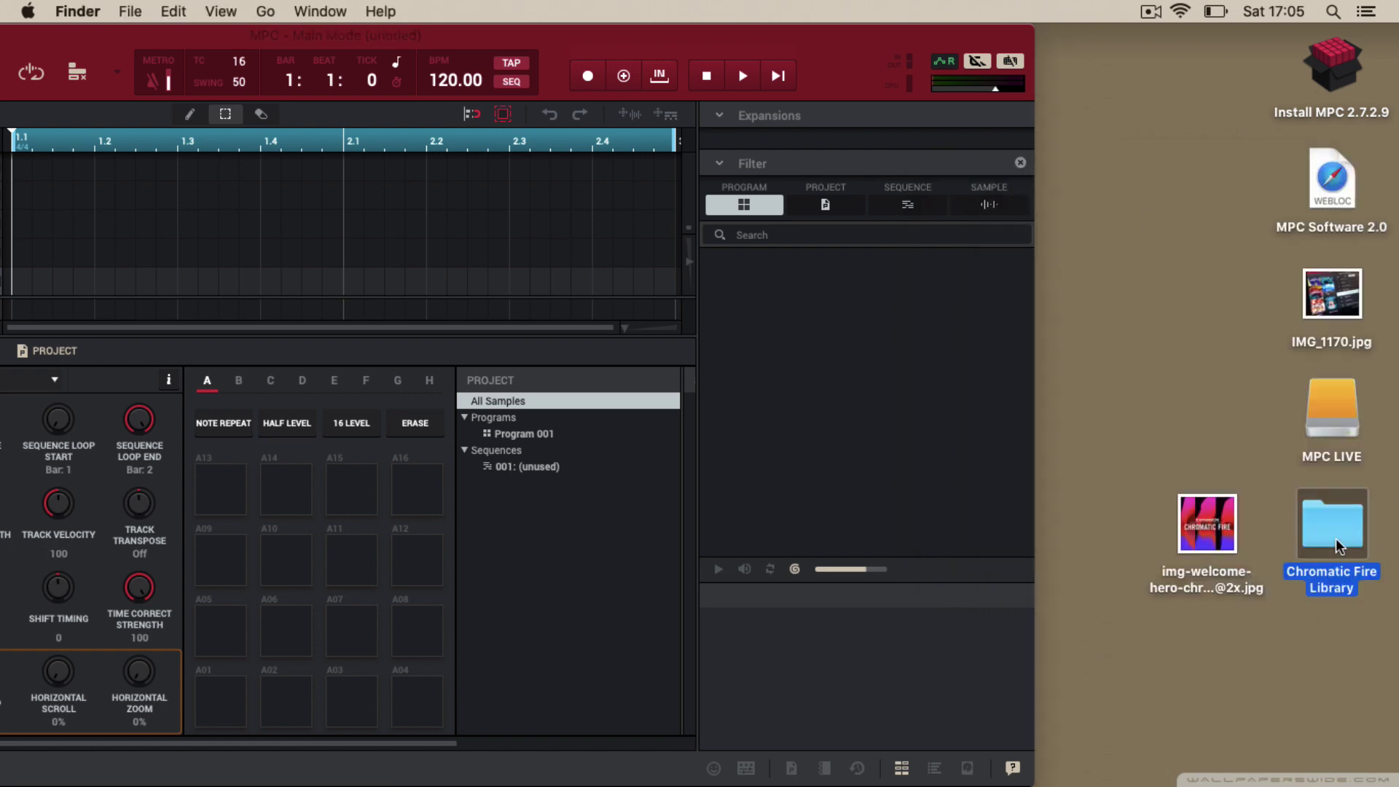
Drag Fire.xpn from the Chromatic Fire Library folder onto MPC, then close the Finder window.
{"action": "double_click", "coordinate": [1339, 547]}
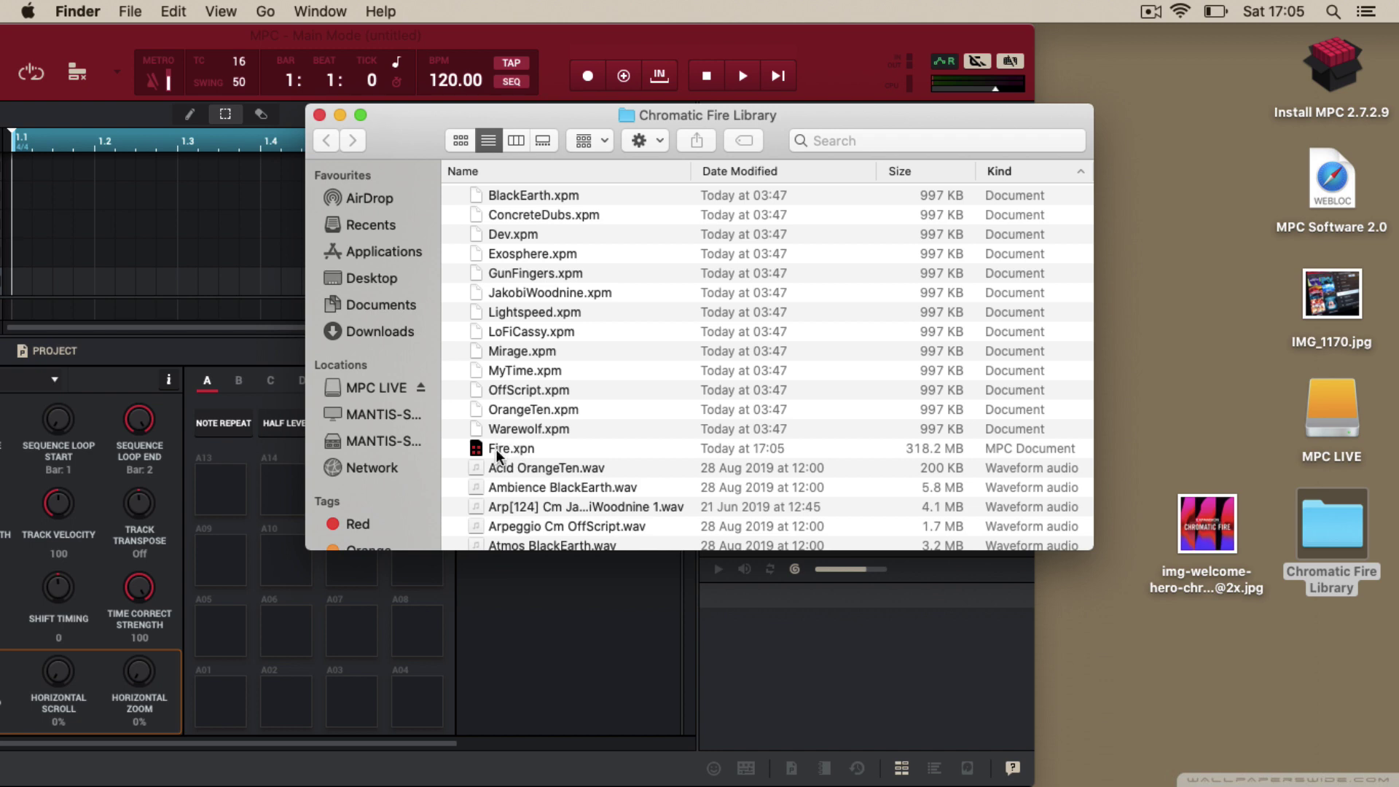
{"action": "left_click_drag", "start_coordinate": [475, 451], "coordinate": [154, 209]}
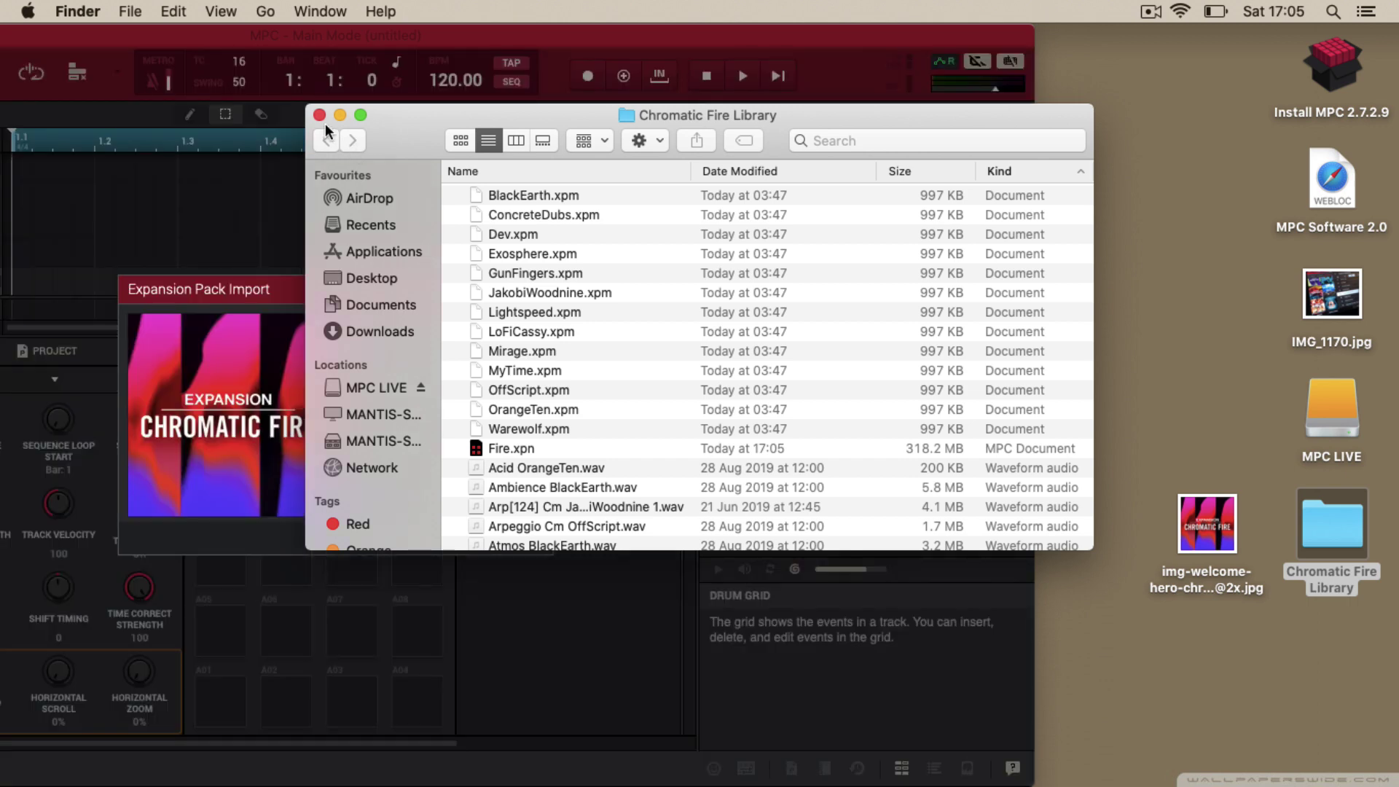
{"action": "left_click", "coordinate": [320, 114]}
Import the Fire expansion by NI from MPC's Expansion Pack Import dialog.
{"action": "left_click", "coordinate": [634, 32]}
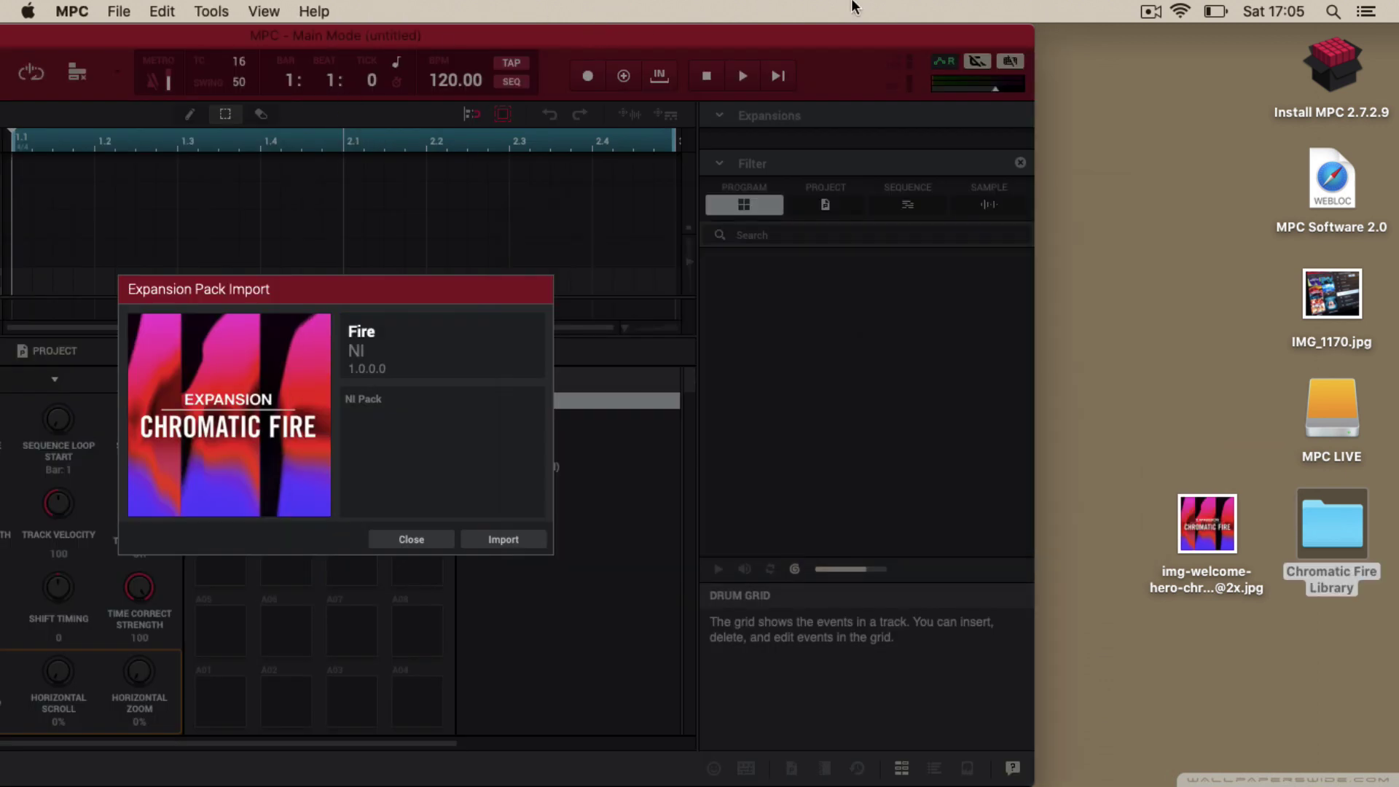
{"action": "left_click_drag", "start_coordinate": [781, 36], "coordinate": [1173, 9]}
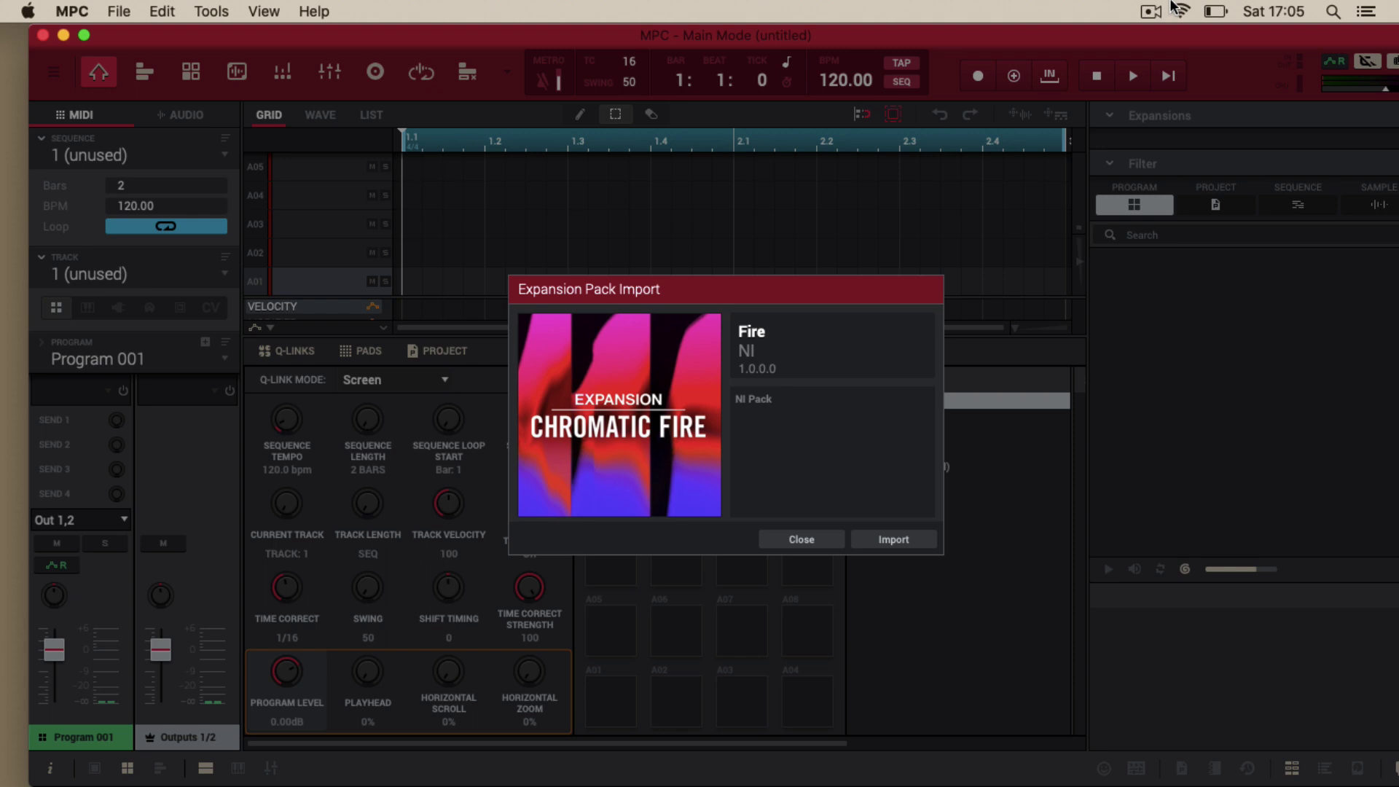
{"action": "left_click", "coordinate": [898, 541]}
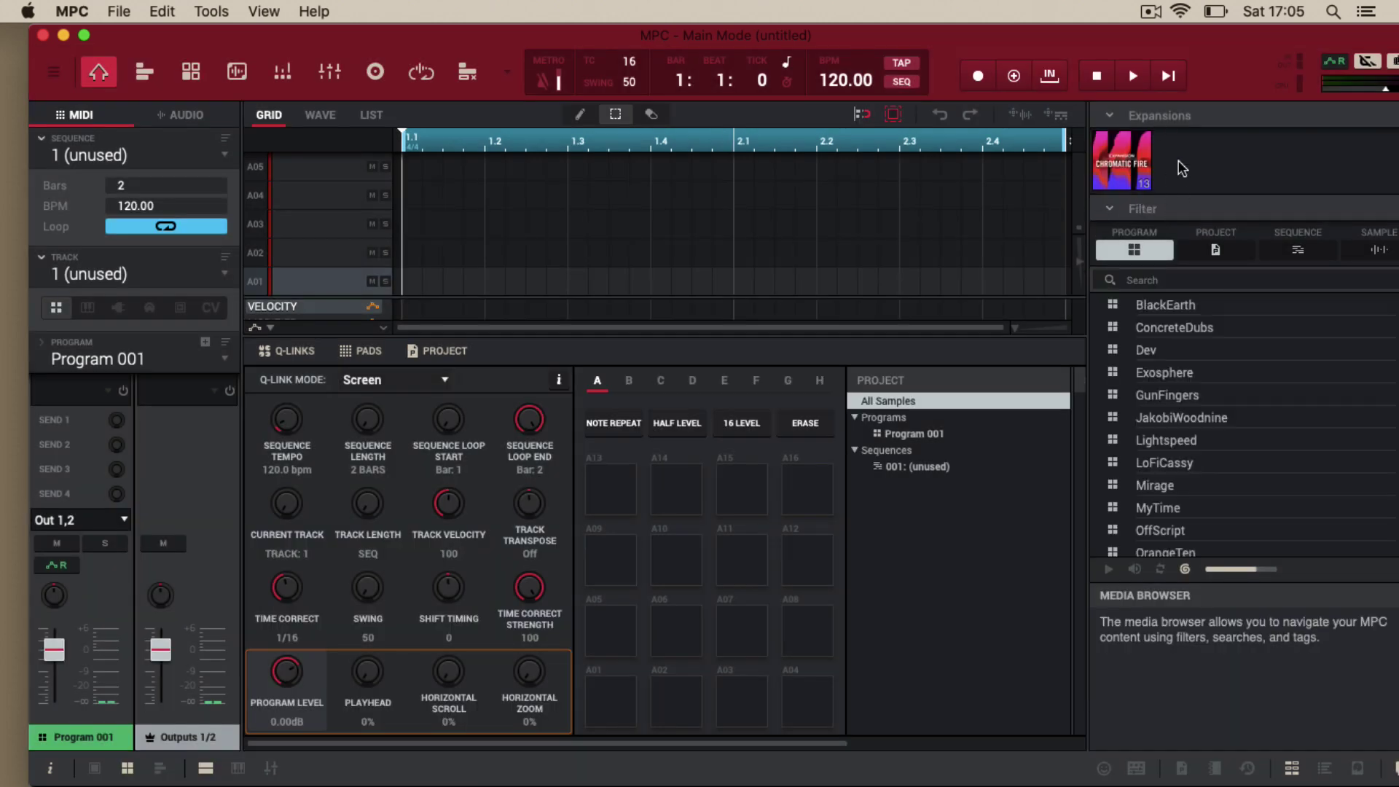
{"action": "left_click_drag", "start_coordinate": [1252, 34], "coordinate": [1222, 34]}
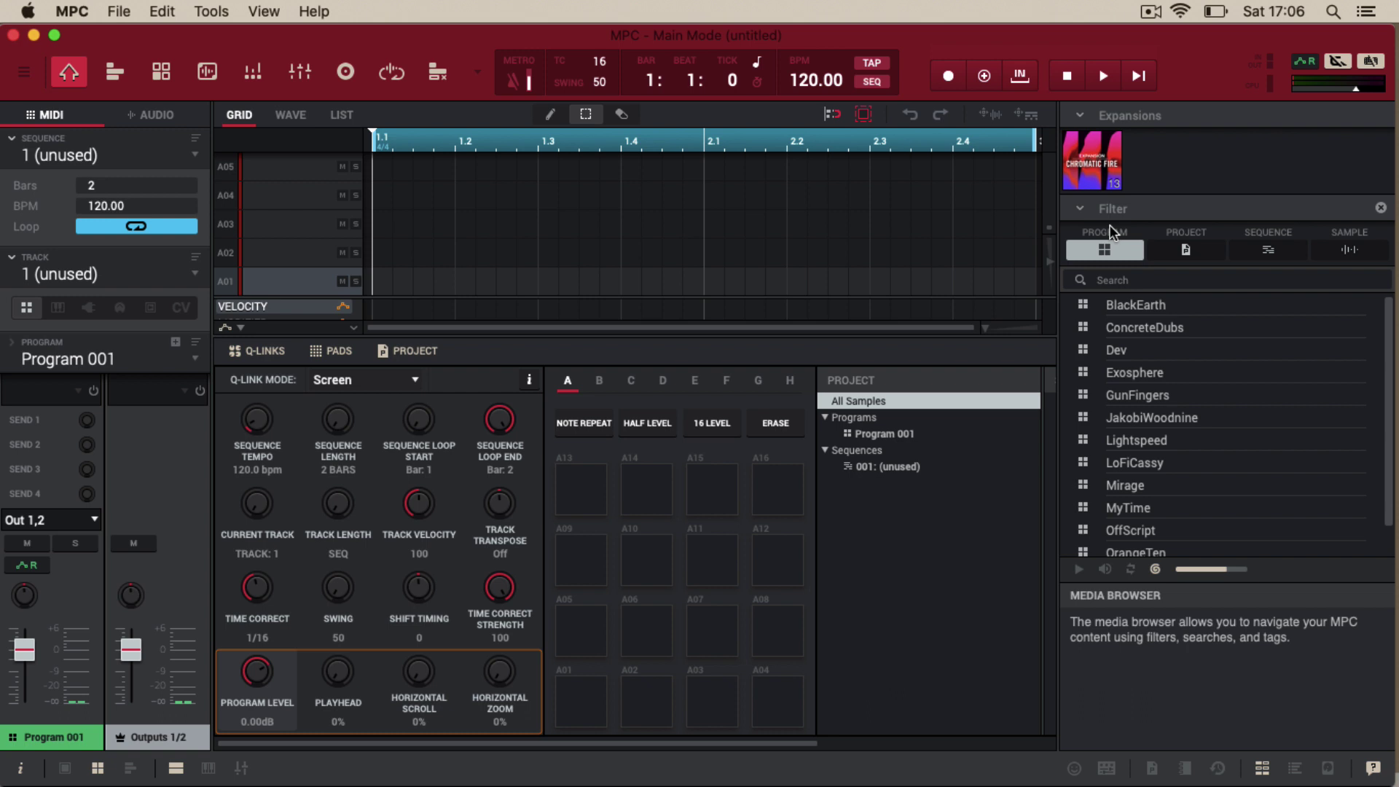
{"action": "left_click", "coordinate": [203, 9]}
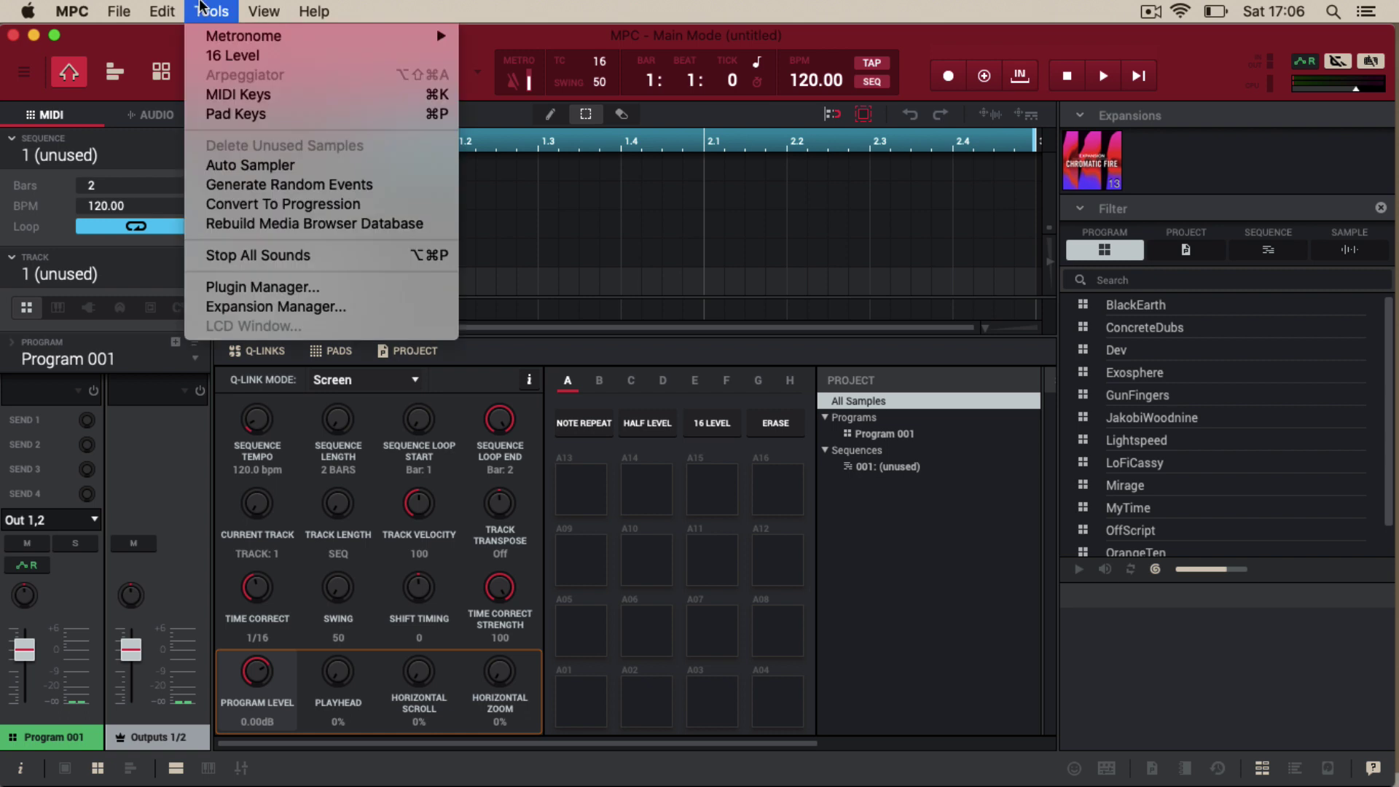
{"action": "left_click", "coordinate": [269, 307]}
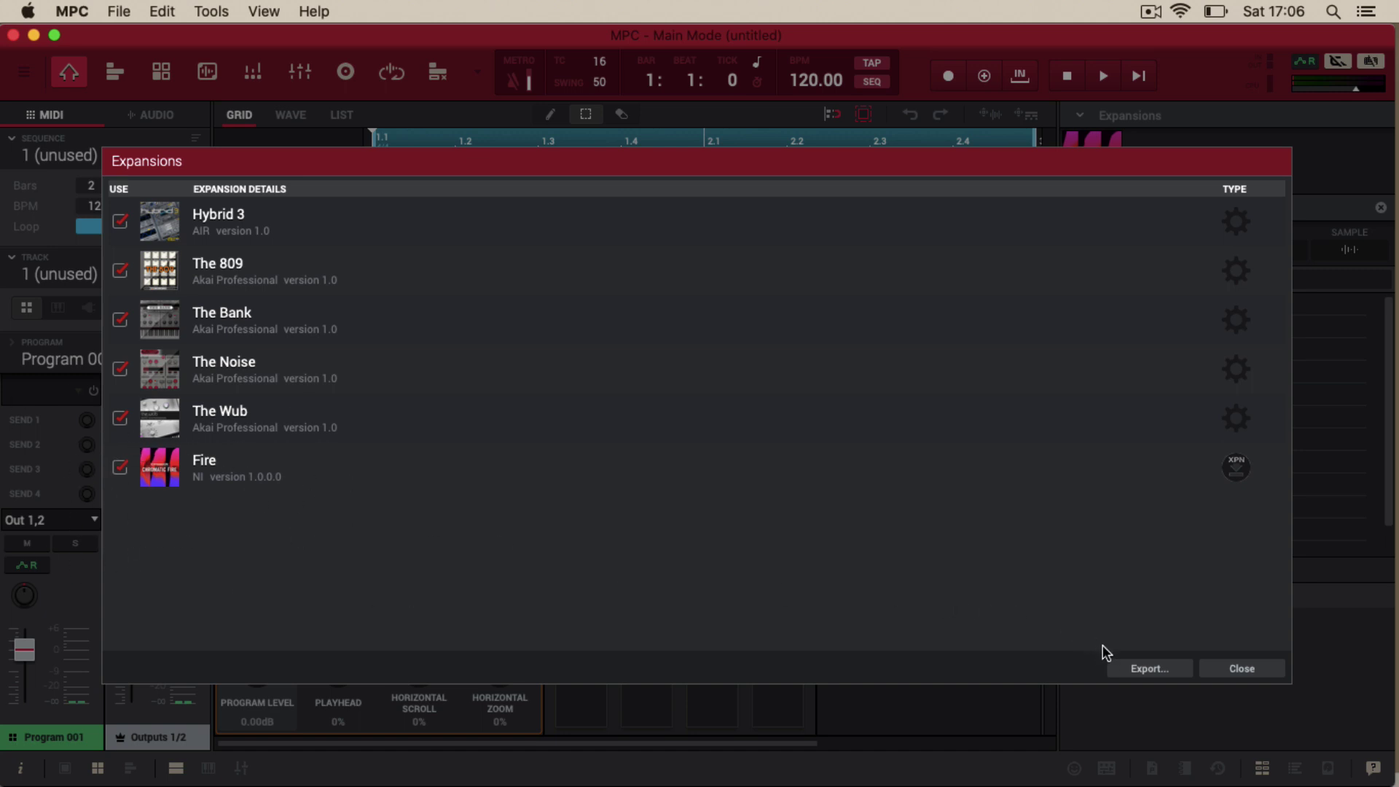
{"action": "left_click", "coordinate": [1143, 667]}
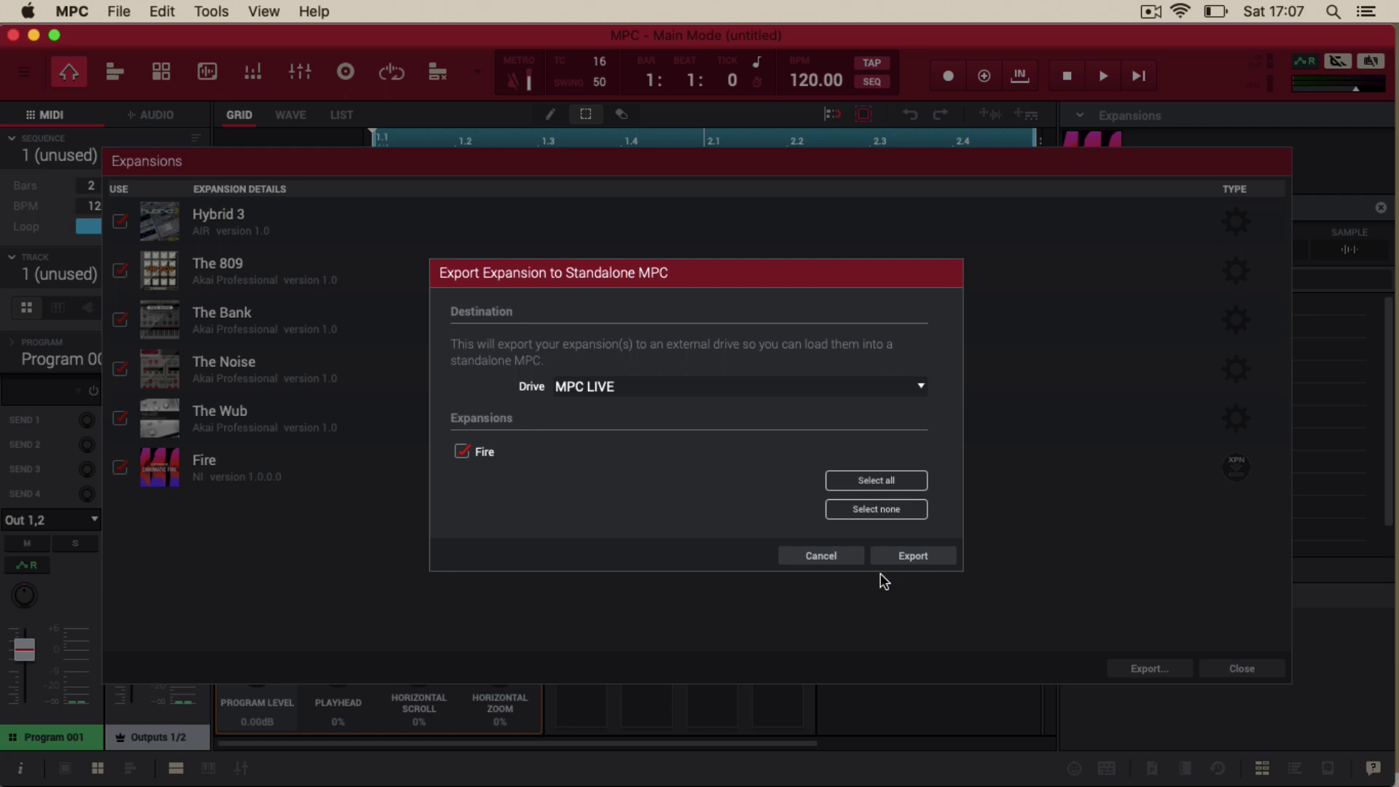
{"action": "left_click", "coordinate": [835, 562]}
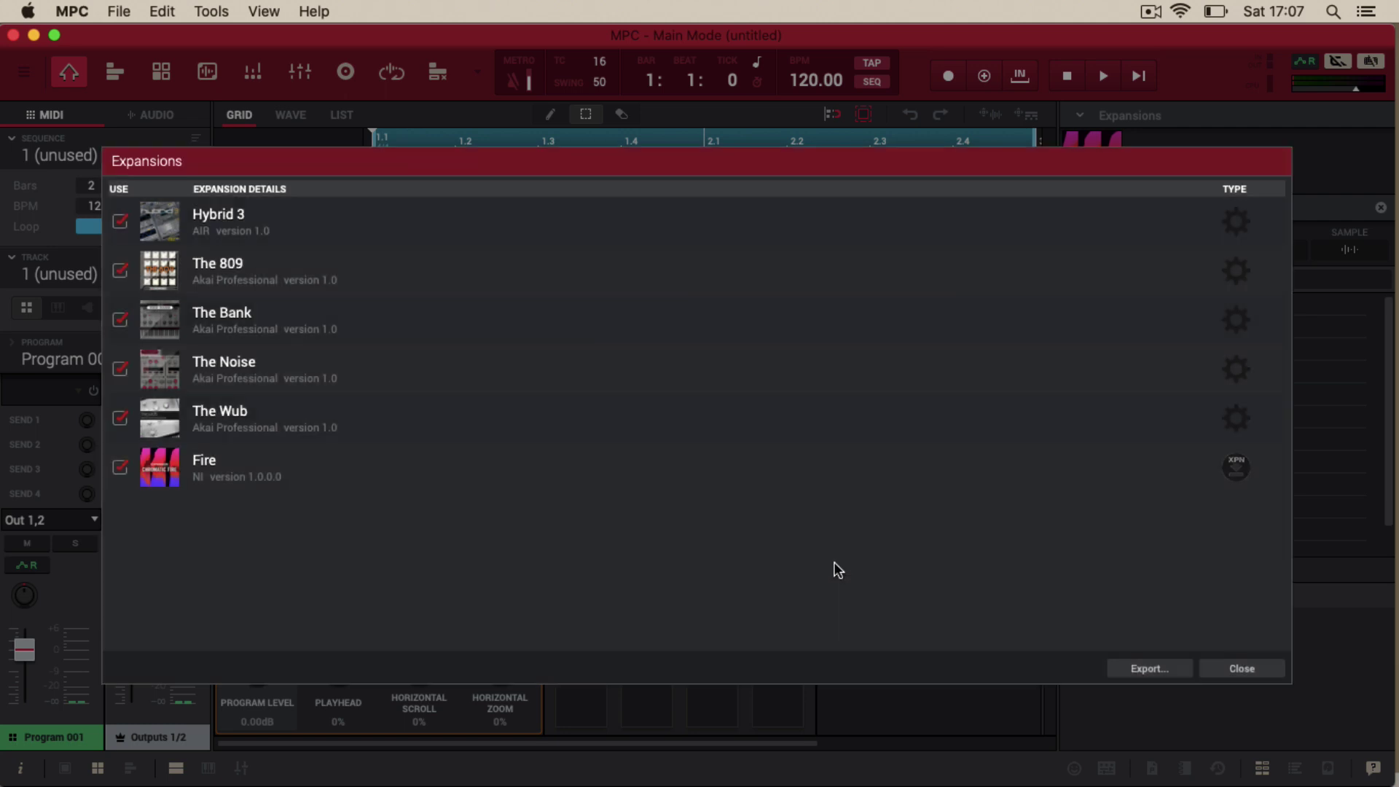
{"action": "left_click", "coordinate": [1250, 669]}
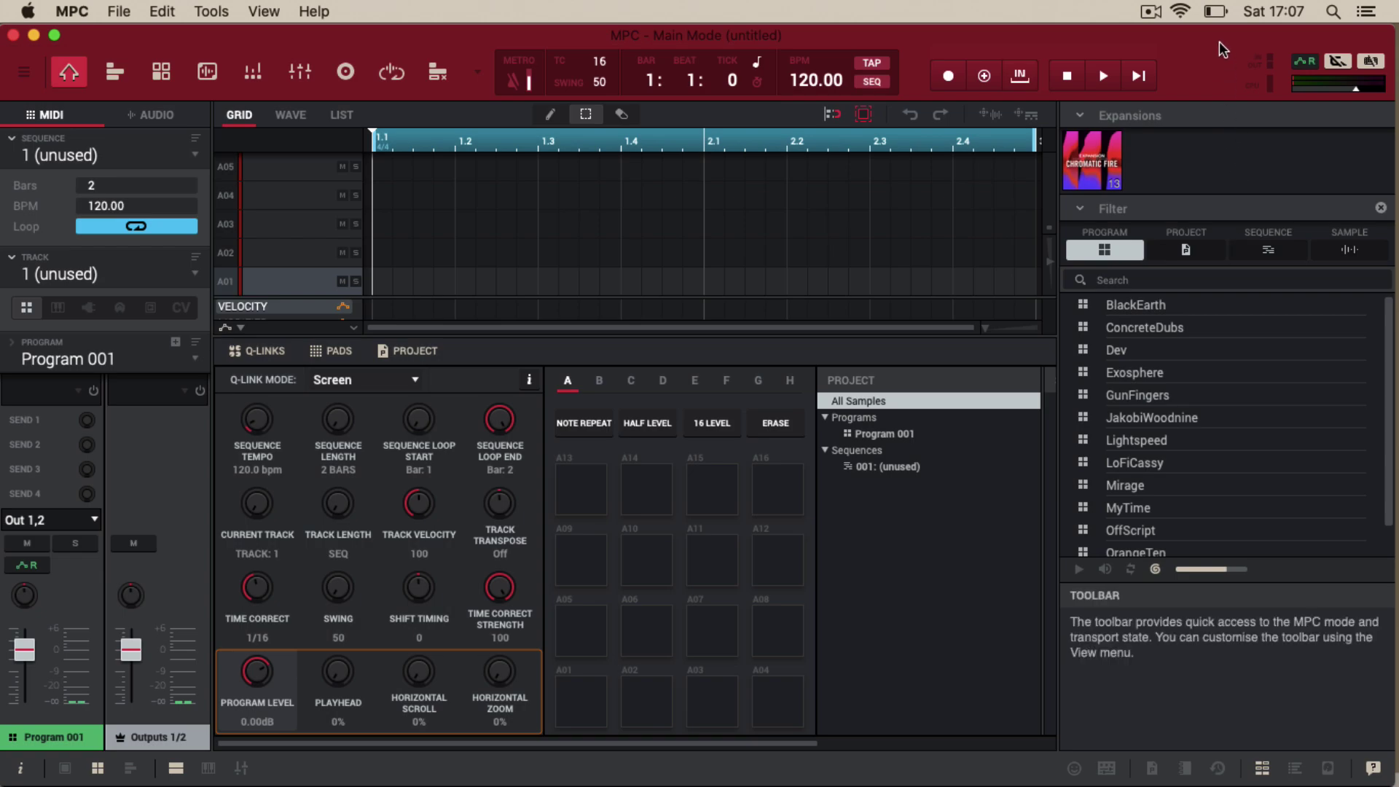
Open the MPC LIVE drive to check its Expansions folder, then close it and return to MPC.
{"action": "left_click_drag", "start_coordinate": [1180, 35], "coordinate": [829, 14]}
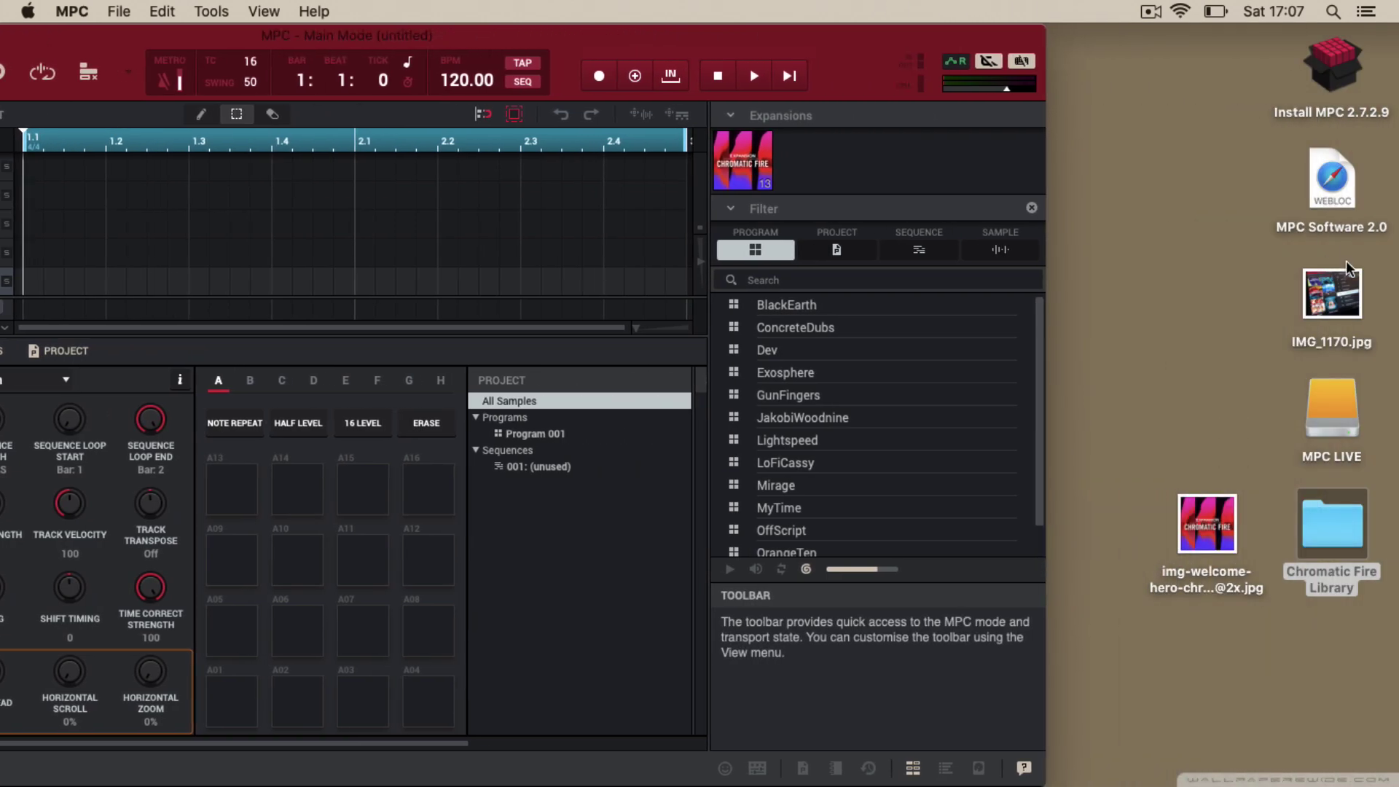
{"action": "left_click", "coordinate": [1328, 406]}
{"action": "double_click", "coordinate": [1327, 407]}
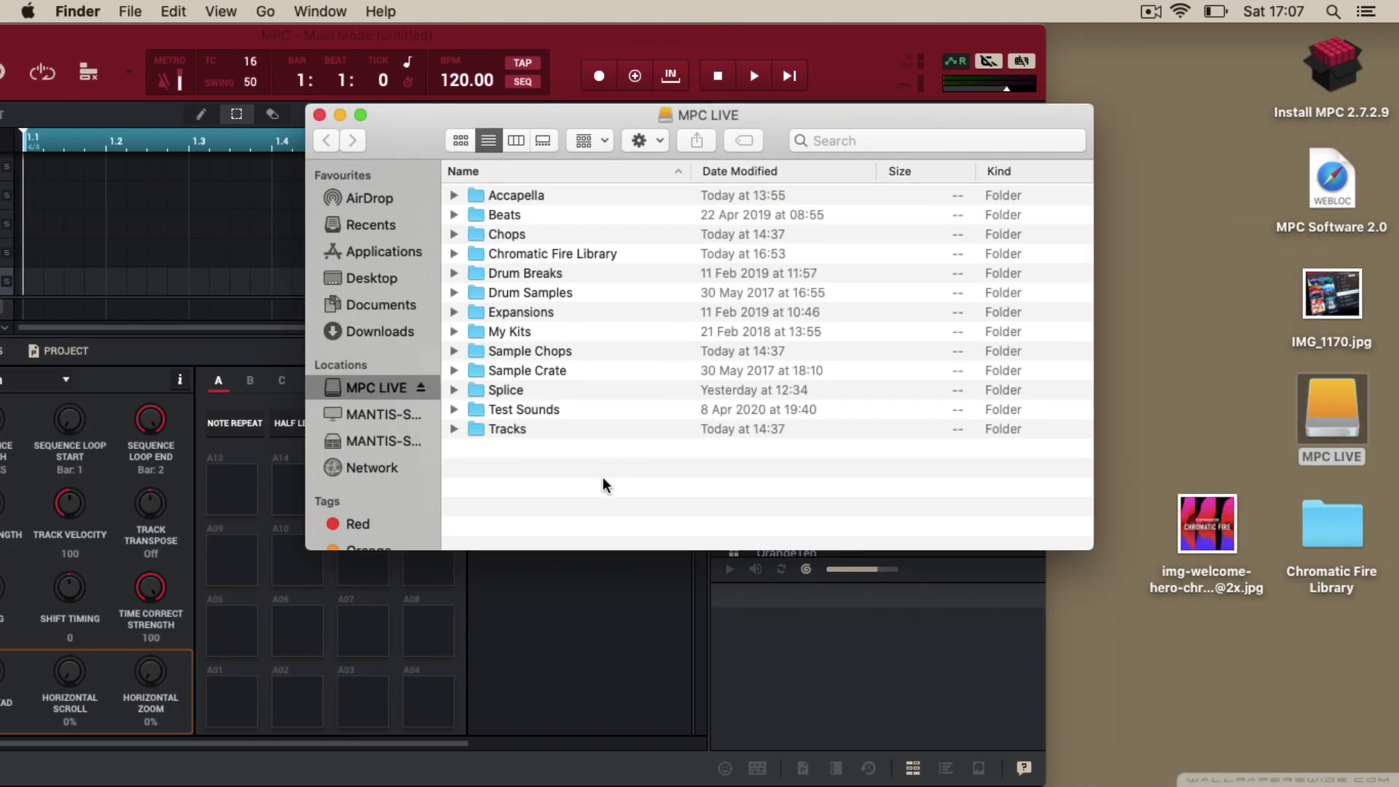
{"action": "left_click", "coordinate": [526, 317]}
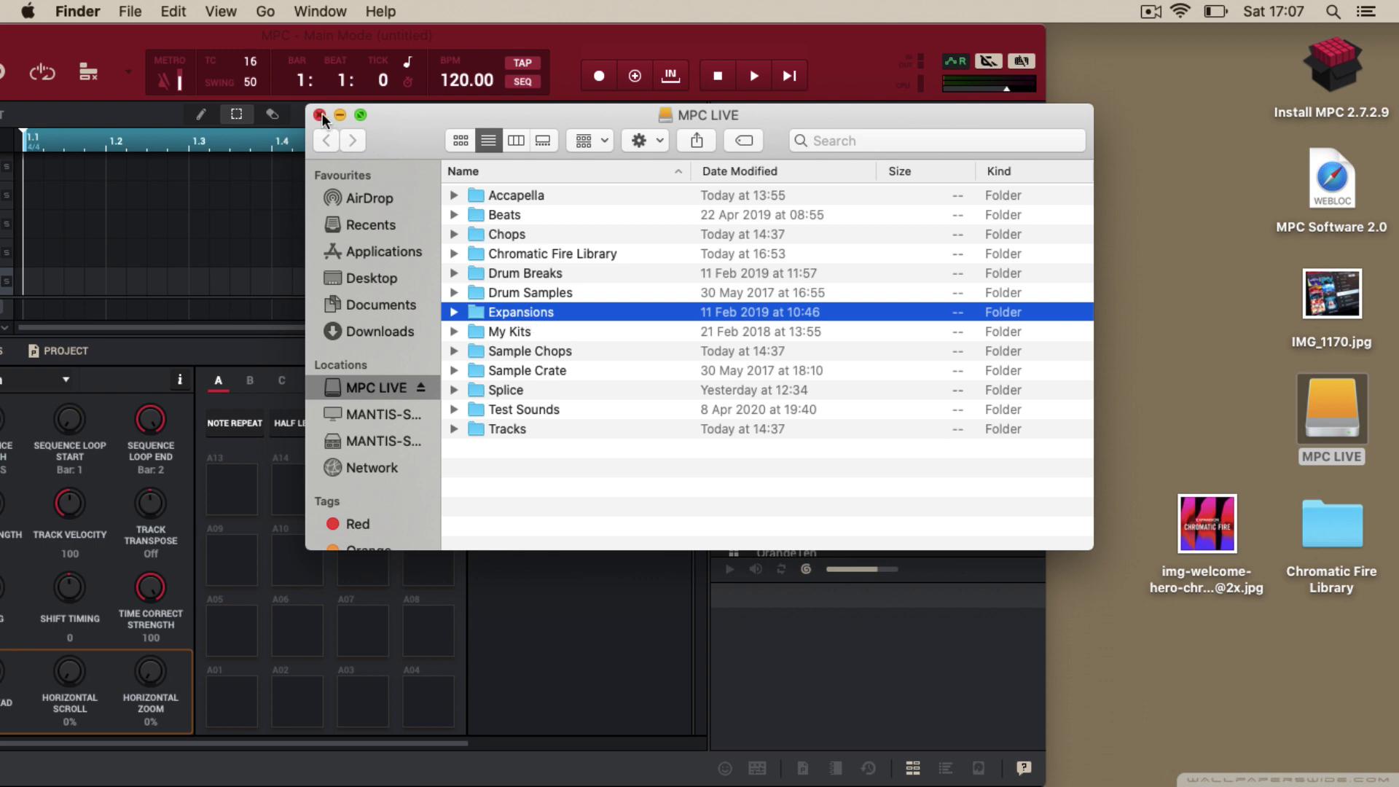
{"action": "left_click", "coordinate": [319, 114]}
{"action": "left_click", "coordinate": [760, 45]}
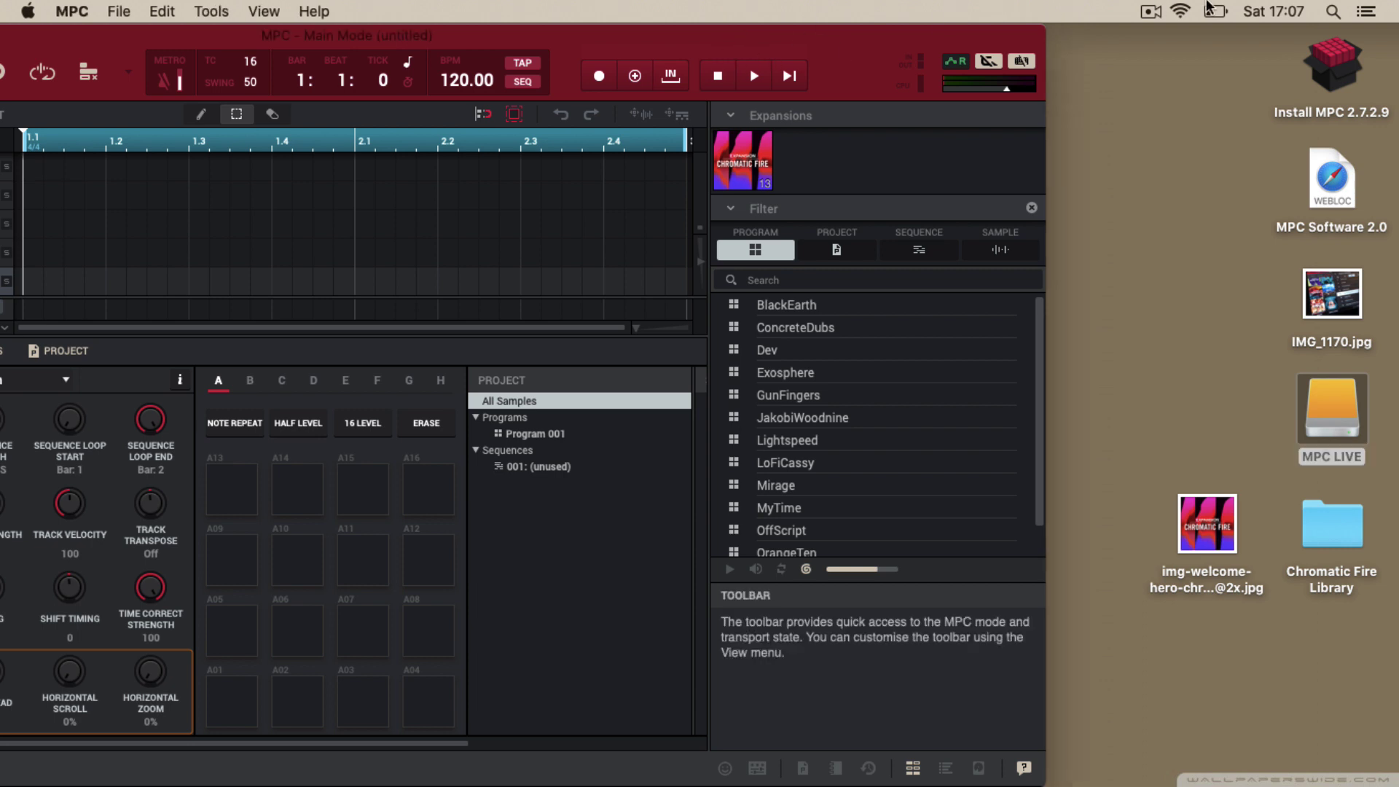
Move the MPC window back to the right so Main Mode fills the screen with the Fire expansion.
{"action": "left_click_drag", "start_coordinate": [753, 42], "coordinate": [1106, 14]}
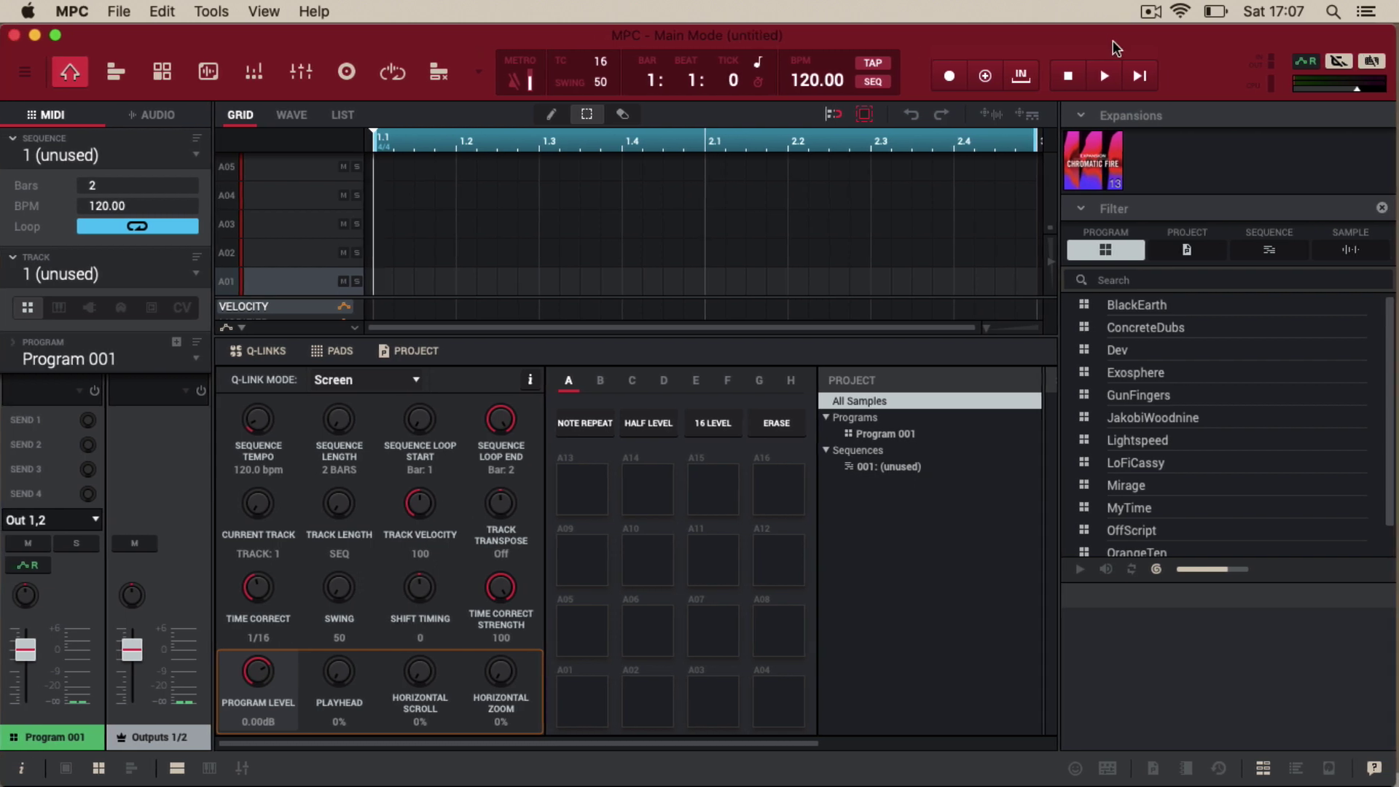
{"action": "mouse_move", "coordinate": [1117, 42]}
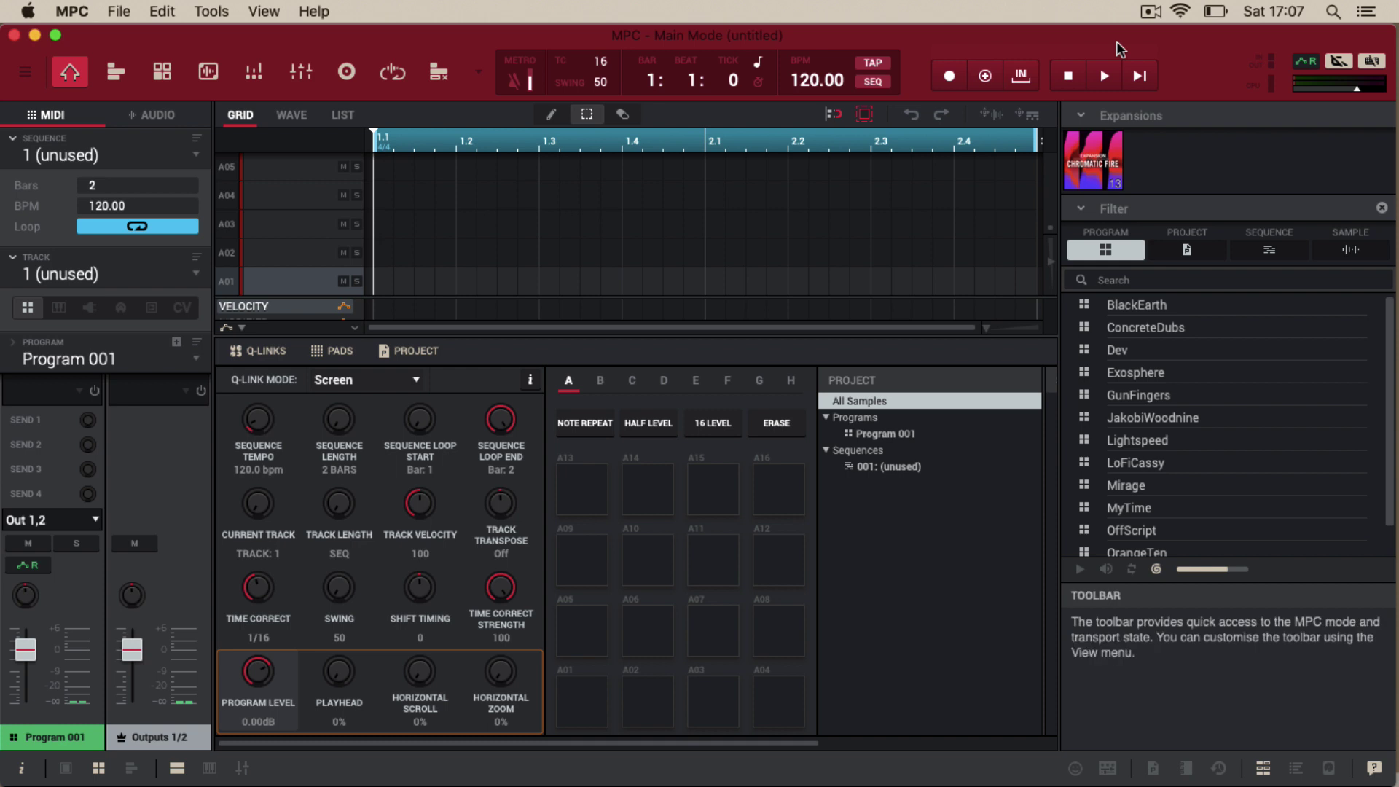